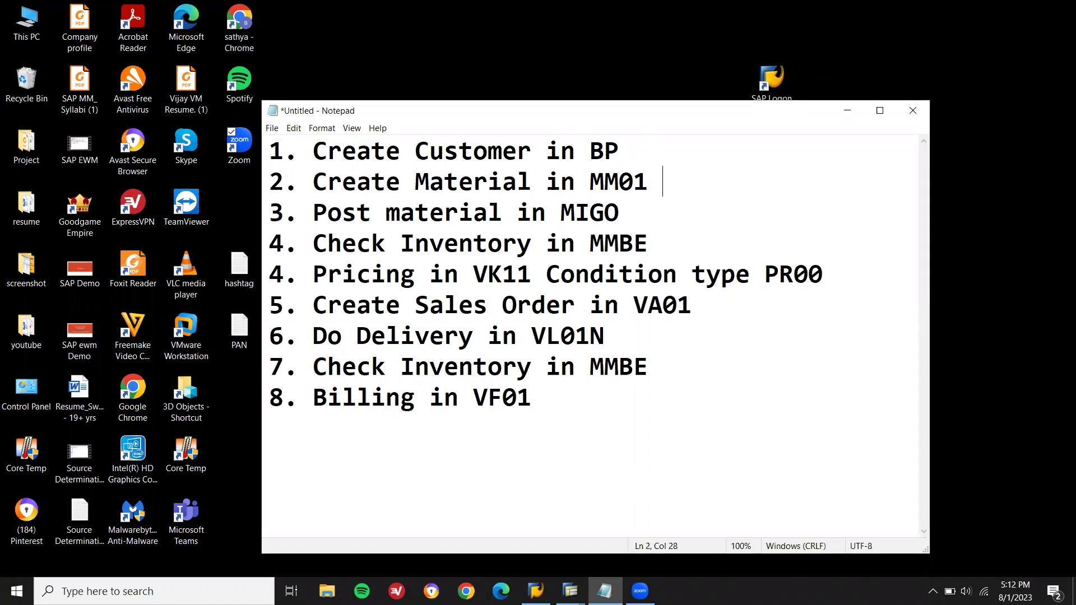
- Review the Notepad list of process steps from customer creation in BP through pricing, sales order, delivery and billing in VF01
key(Down)
key(Down)
key(Right)
drag(824, 272, 270, 243)
click(824, 275)
drag(824, 275, 339, 272)
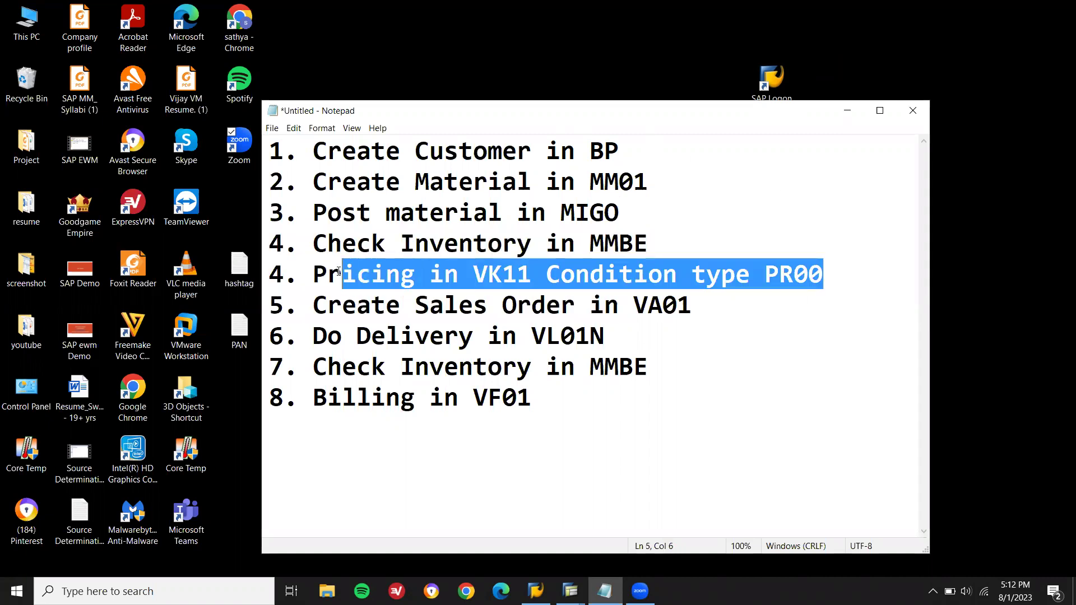
click(698, 305)
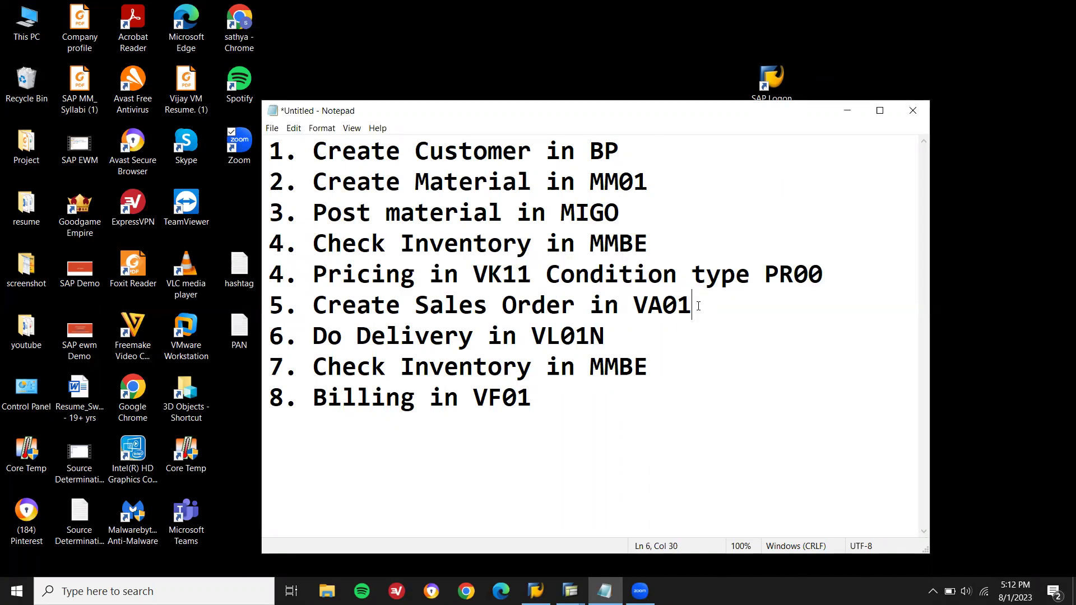
drag(681, 307, 311, 316)
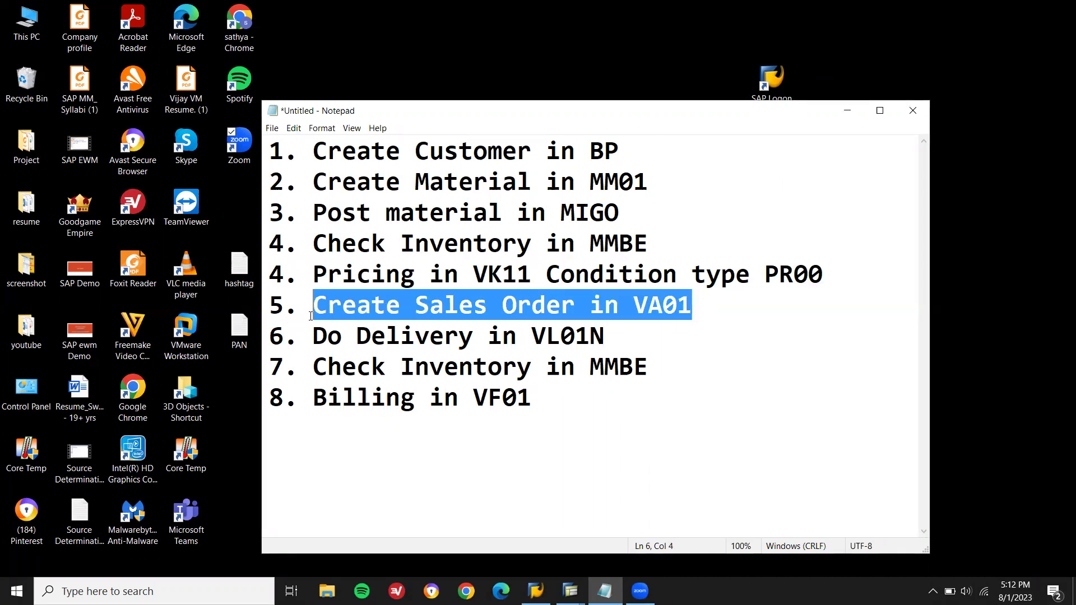
double_click(423, 343)
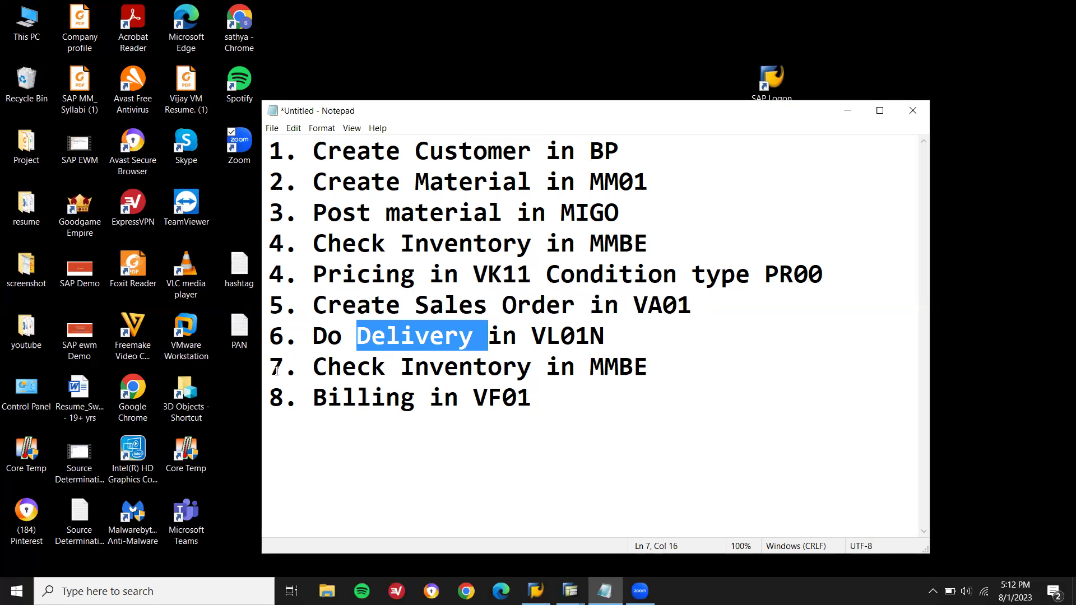
click(393, 331)
drag(312, 367, 649, 364)
click(576, 392)
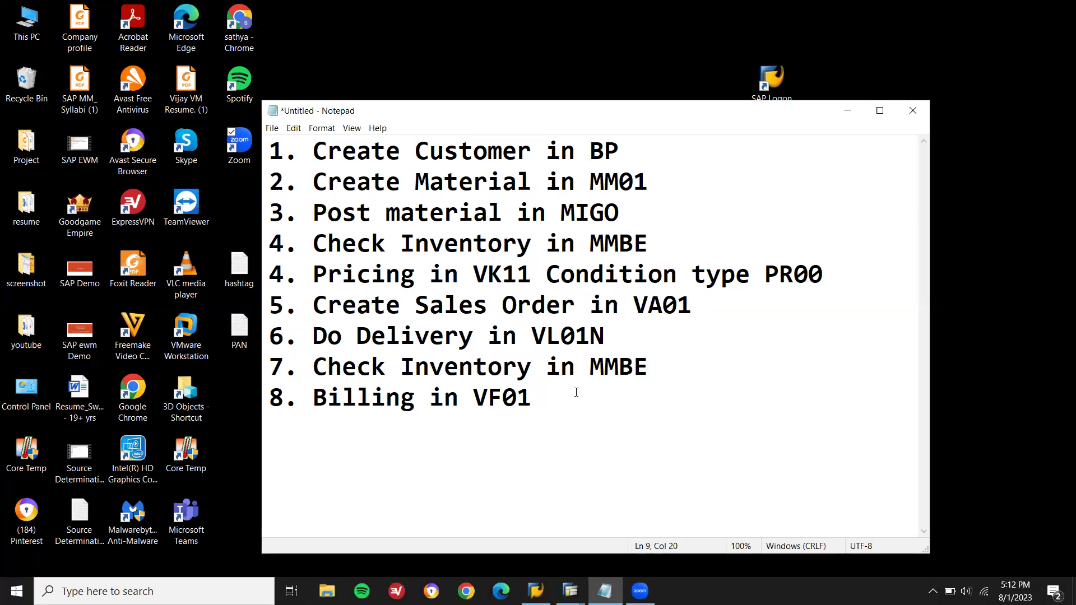
drag(554, 404, 250, 162)
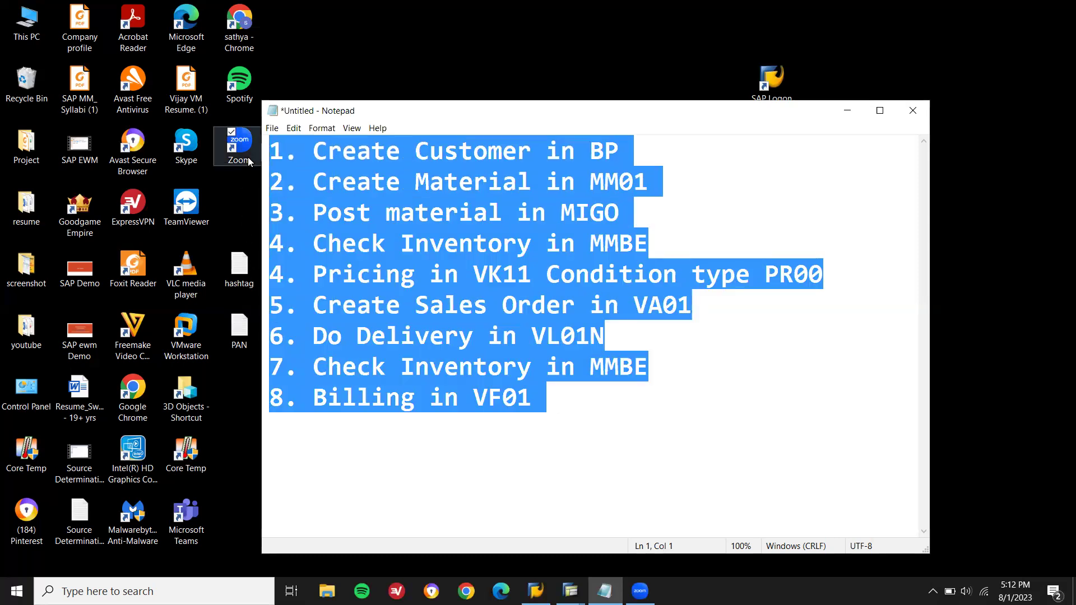
click(518, 152)
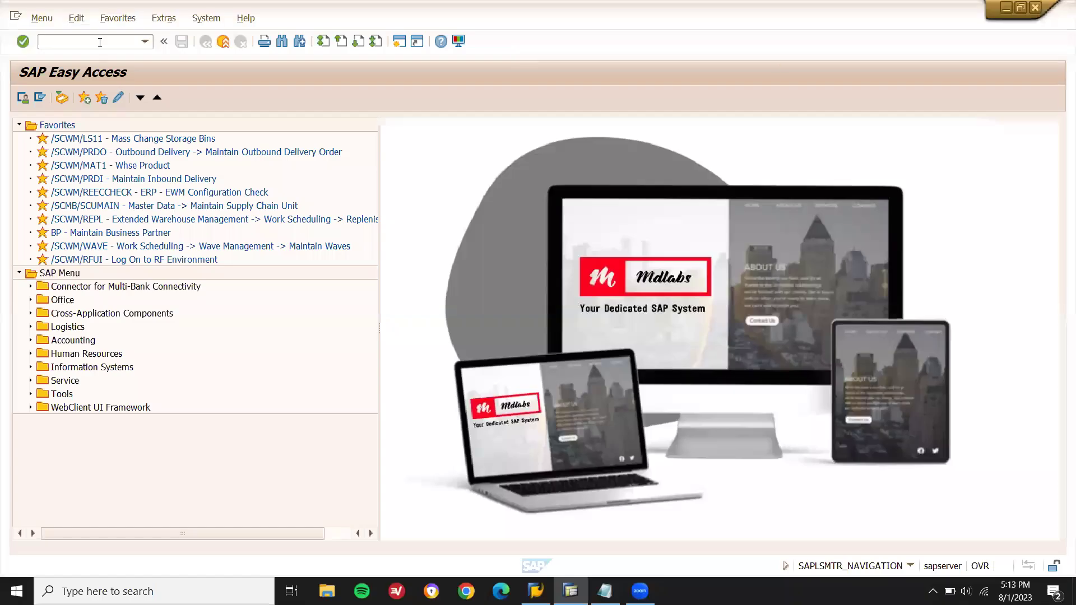
- In SAP, run transaction BP and start a new person with the grouping ZZZ--LEARN2WIN CUST
text(BP)
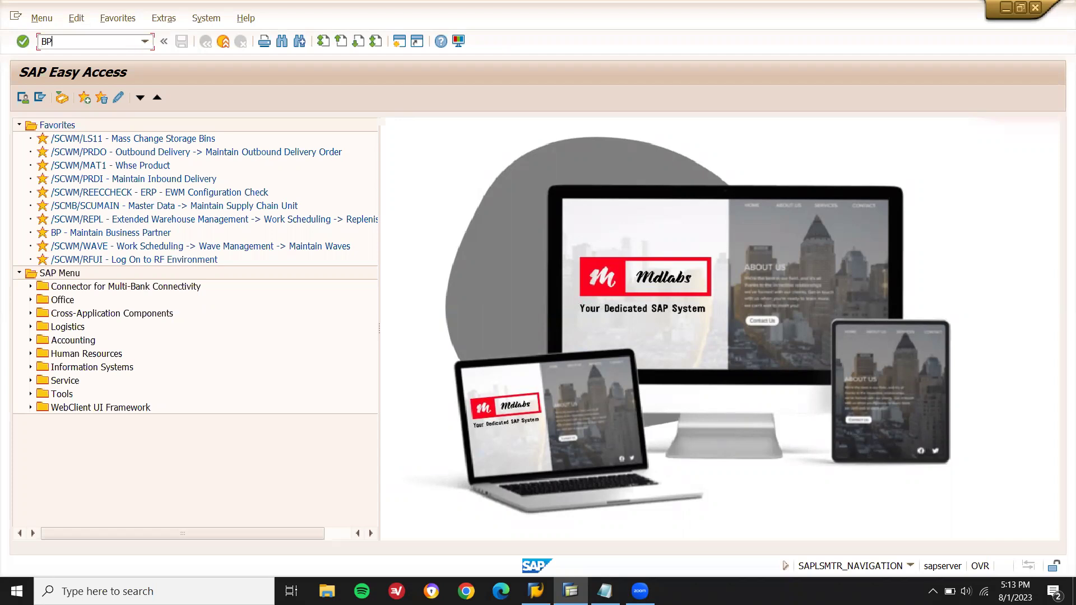
key(Return)
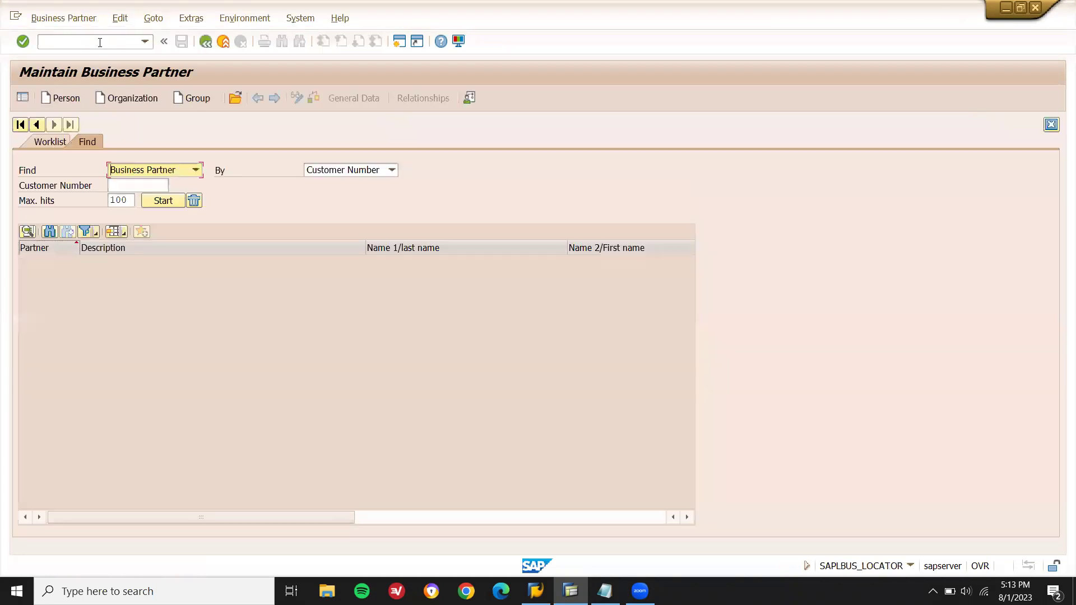
click(46, 98)
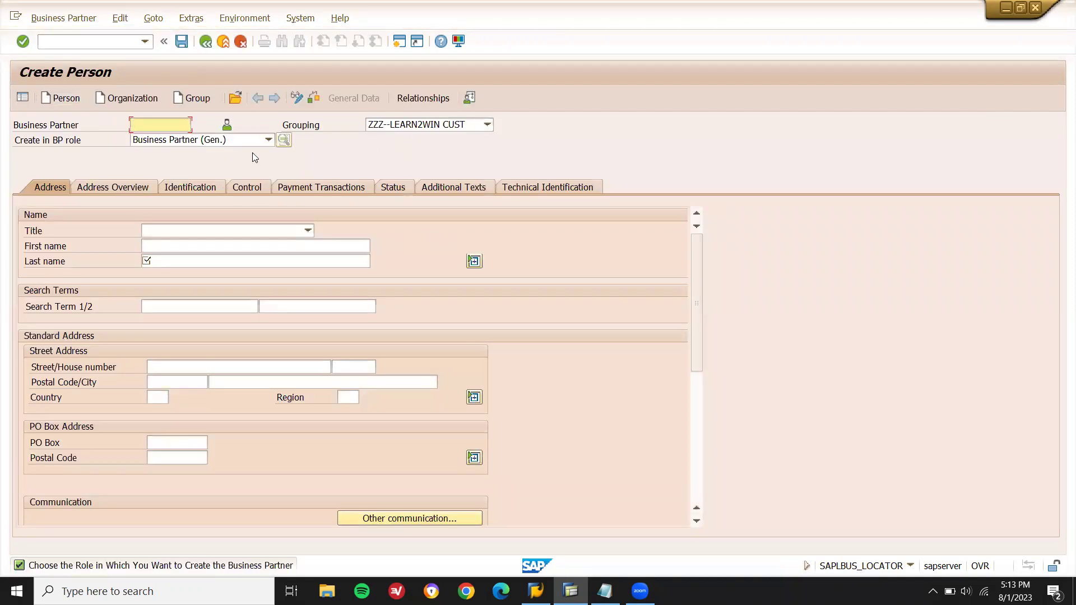
click(410, 126)
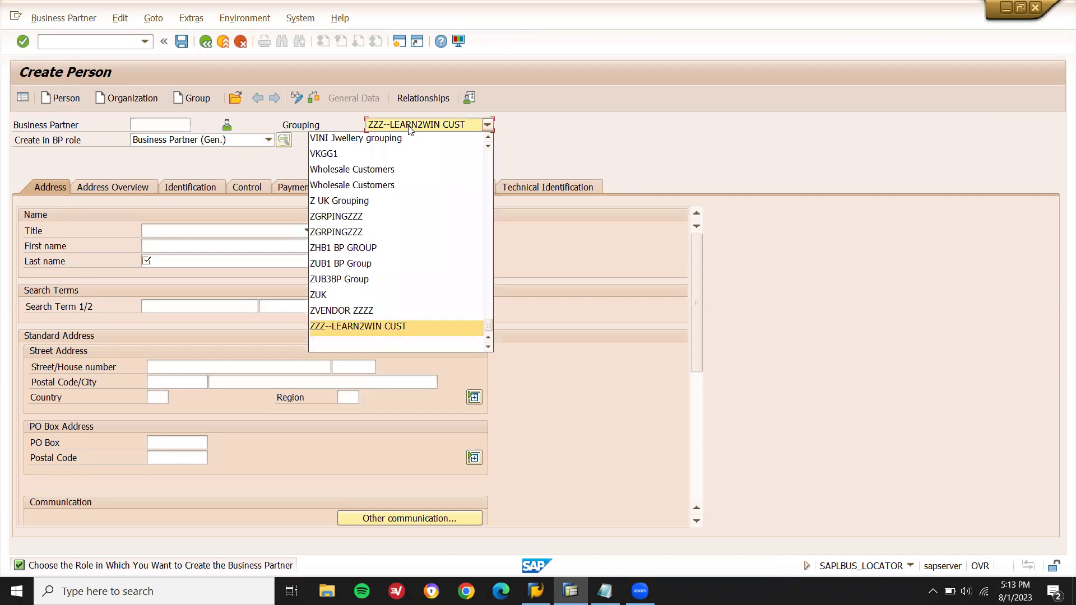
click(429, 326)
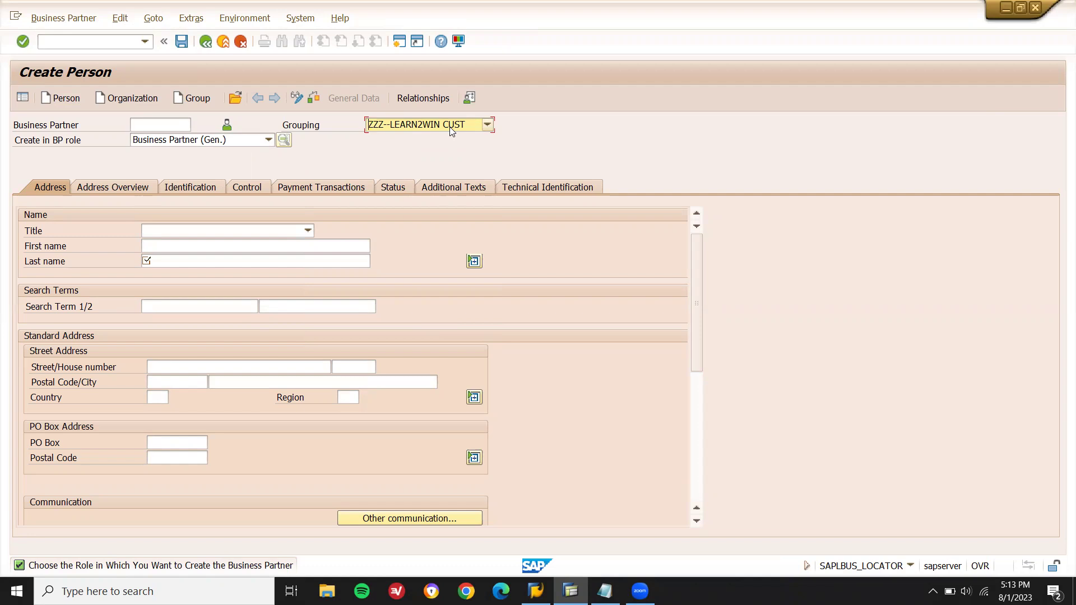
- Enter HJ INDS as both first name and last name, and save the new business partner
click(298, 247)
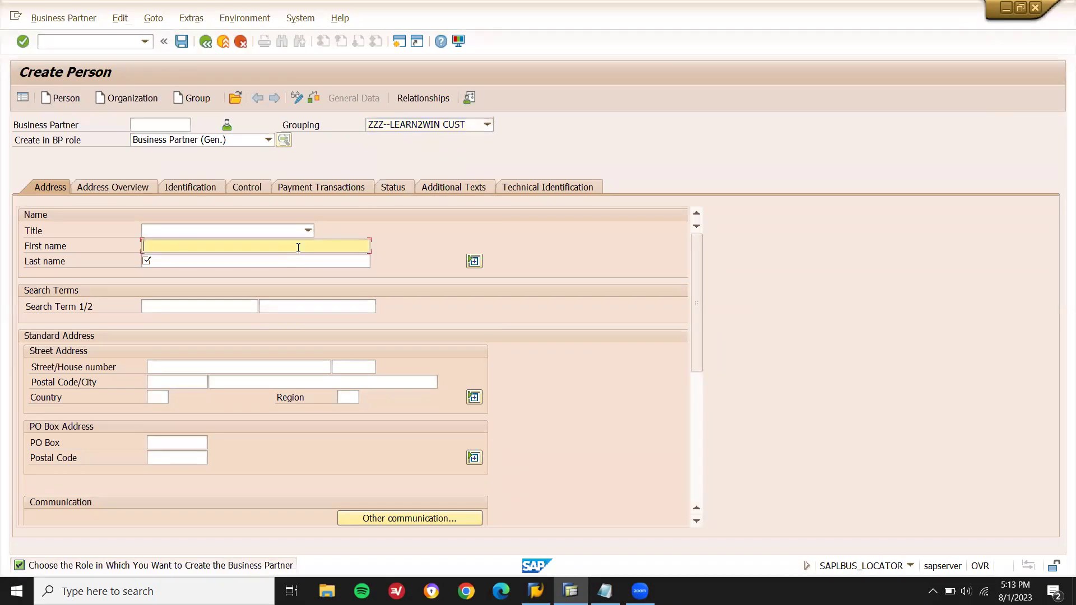
text(HJ INDS)
key(Tab)
text(HJ INDS)
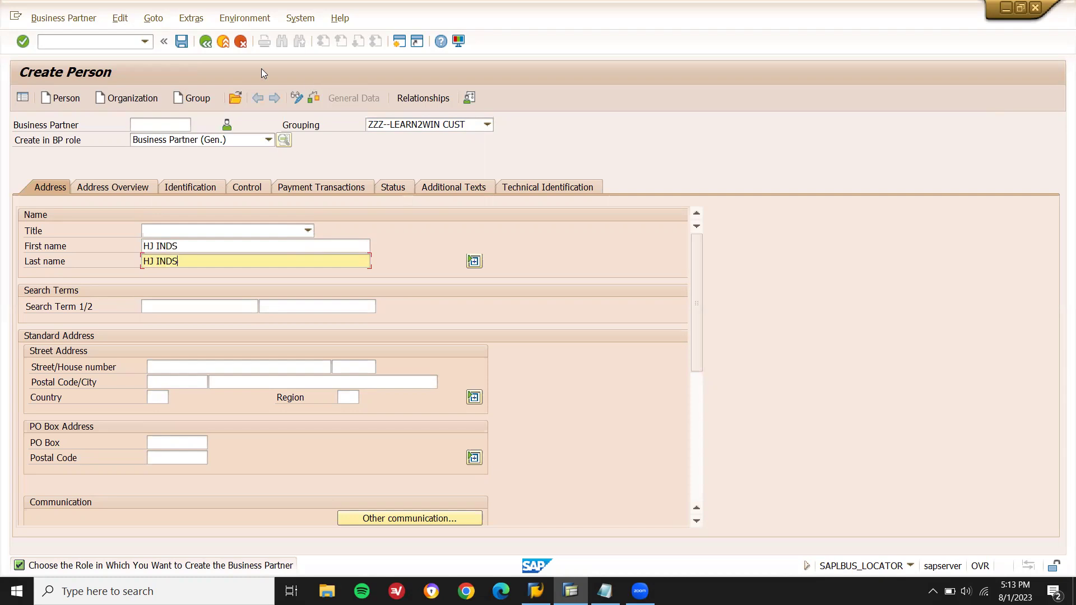
click(179, 46)
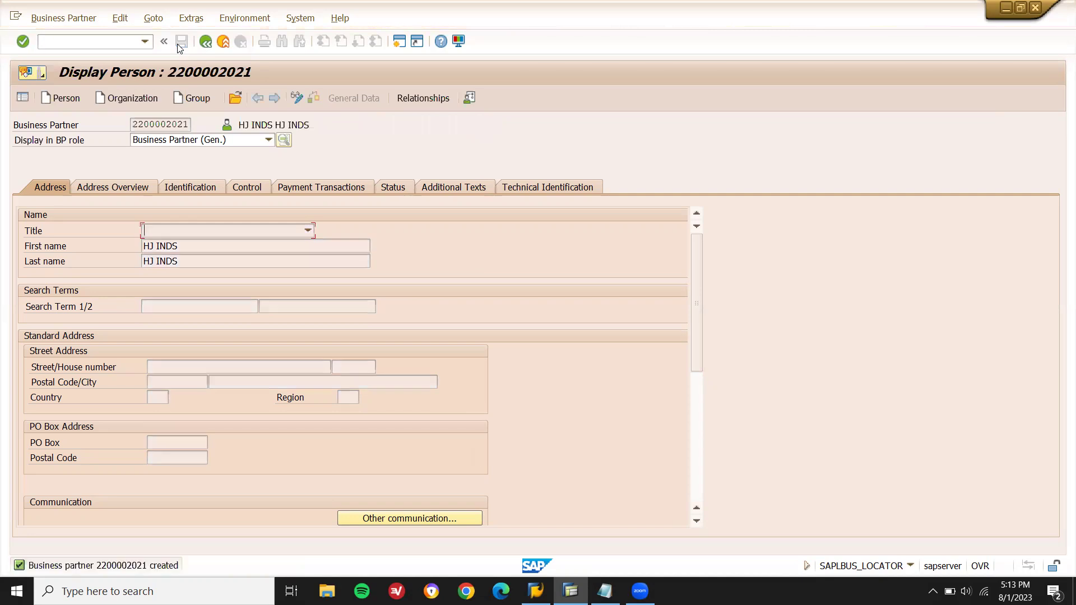
- Switch the business partner to change mode and assign the role ZZZ LEARN2WIN CUSTOMER
click(299, 97)
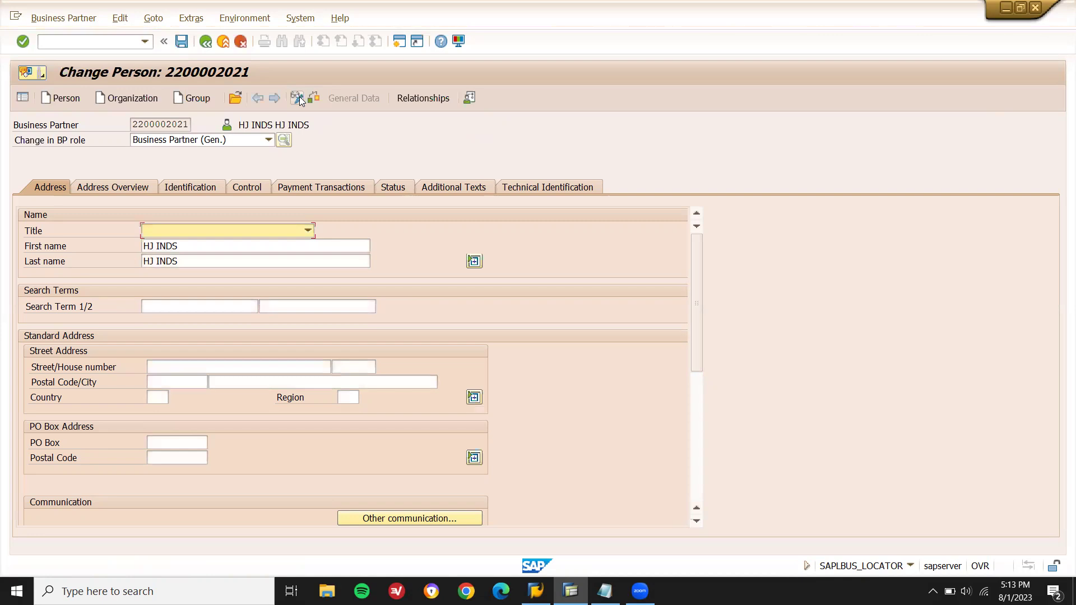
click(269, 140)
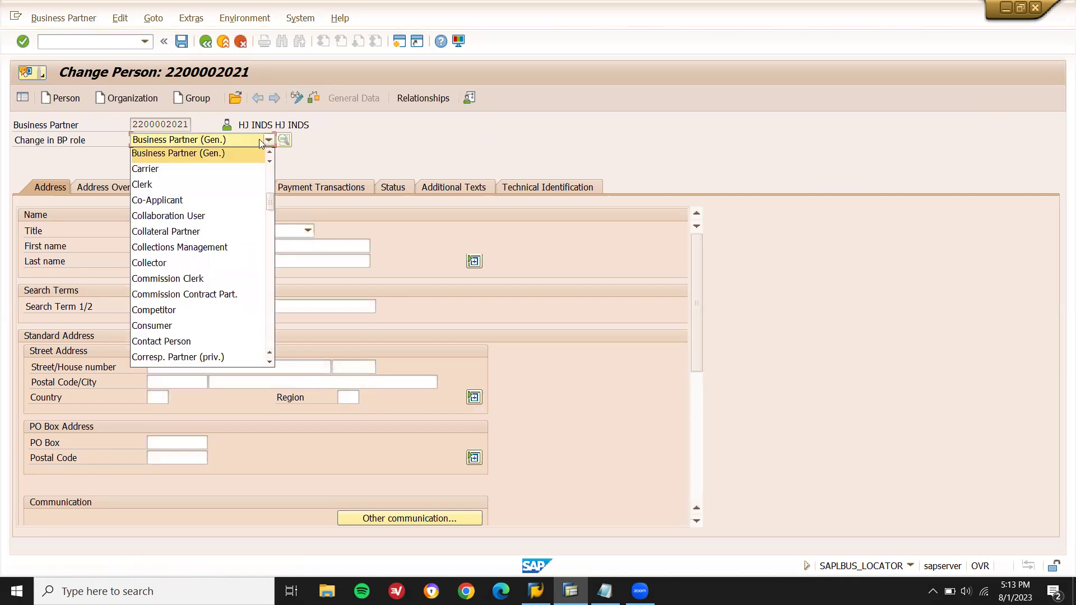
drag(268, 203, 276, 356)
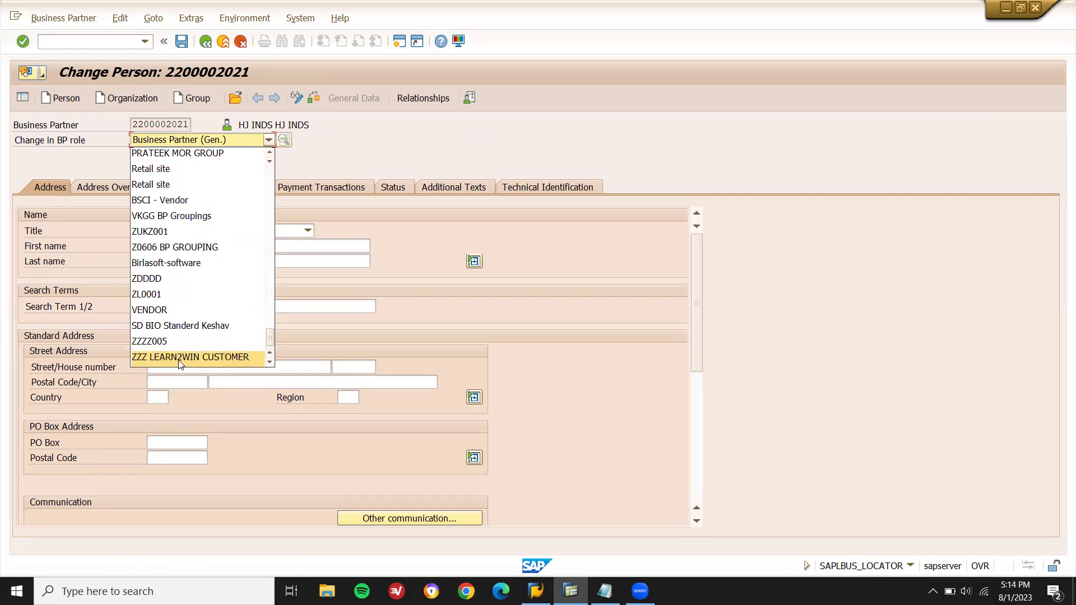
click(231, 357)
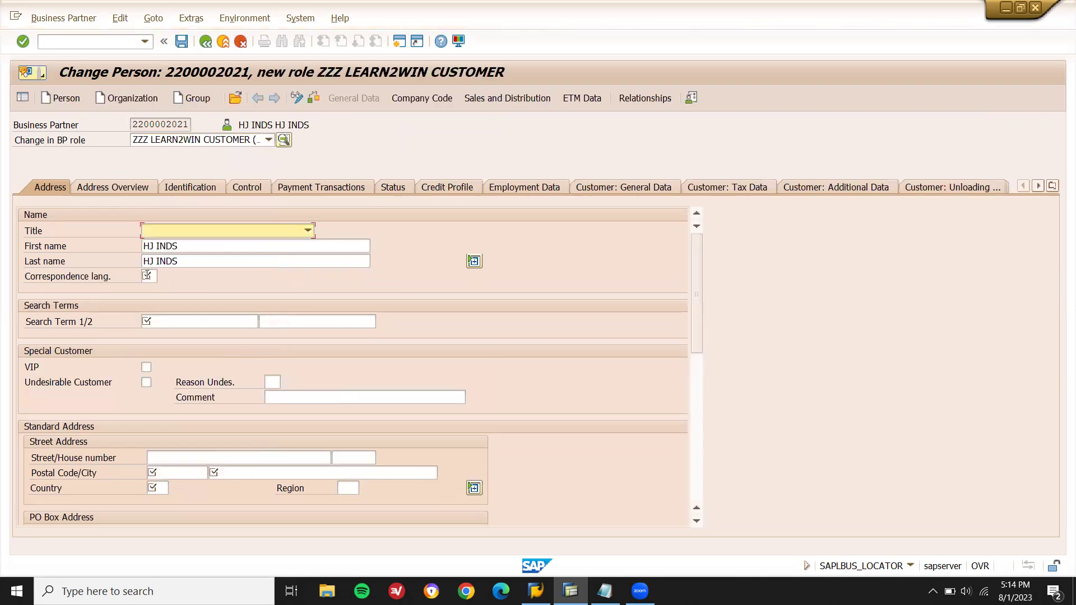
- Set the correspondence language to EN and the first search term to HJI
click(148, 276)
text(EN)
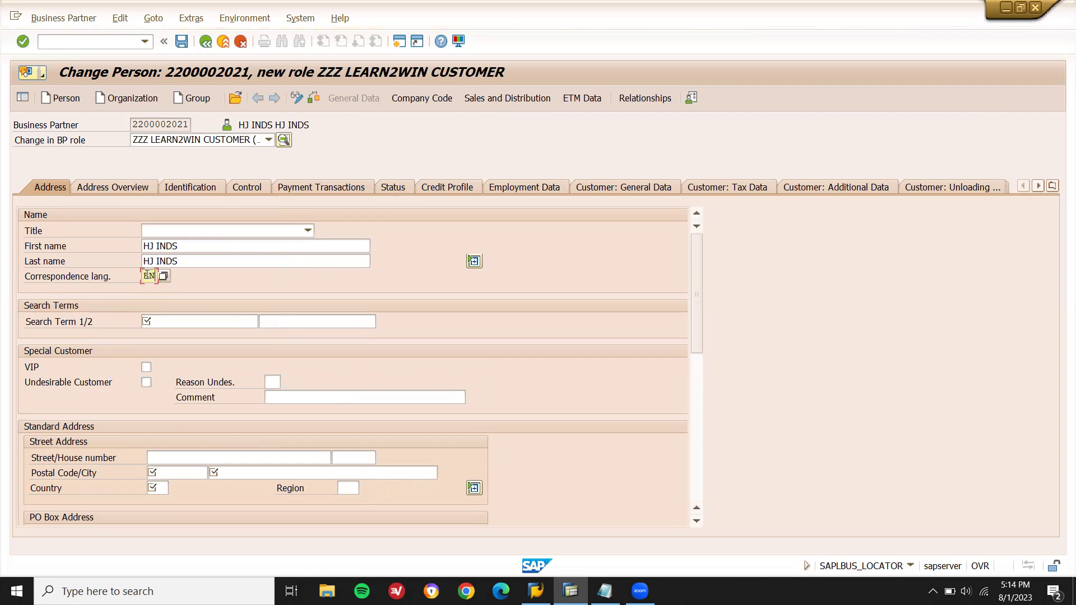
click(168, 321)
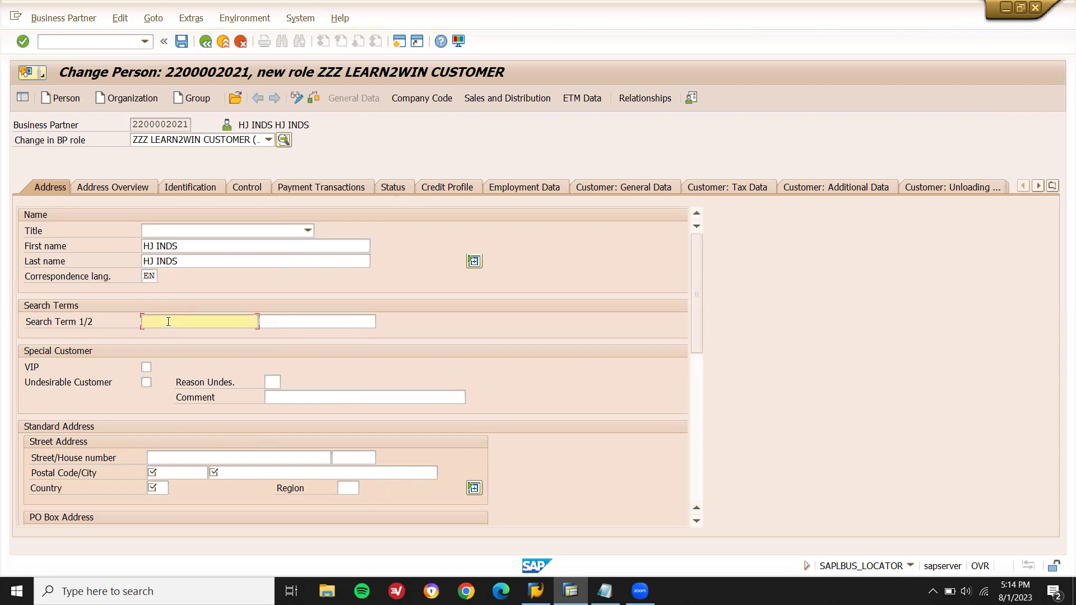
text(HJI)
- Fill in the customer's postal code and city from the earlier entries, and set the country to DE
click(172, 472)
key(Down)
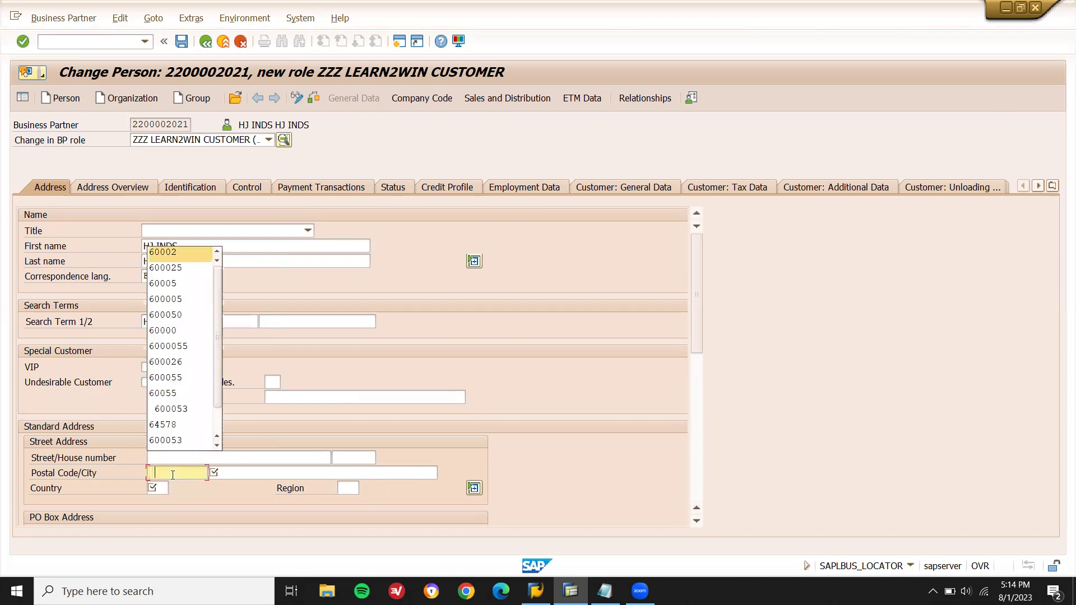
key(Return)
key(Tab)
key(Down)
key(Down)
key(Return)
key(Tab)
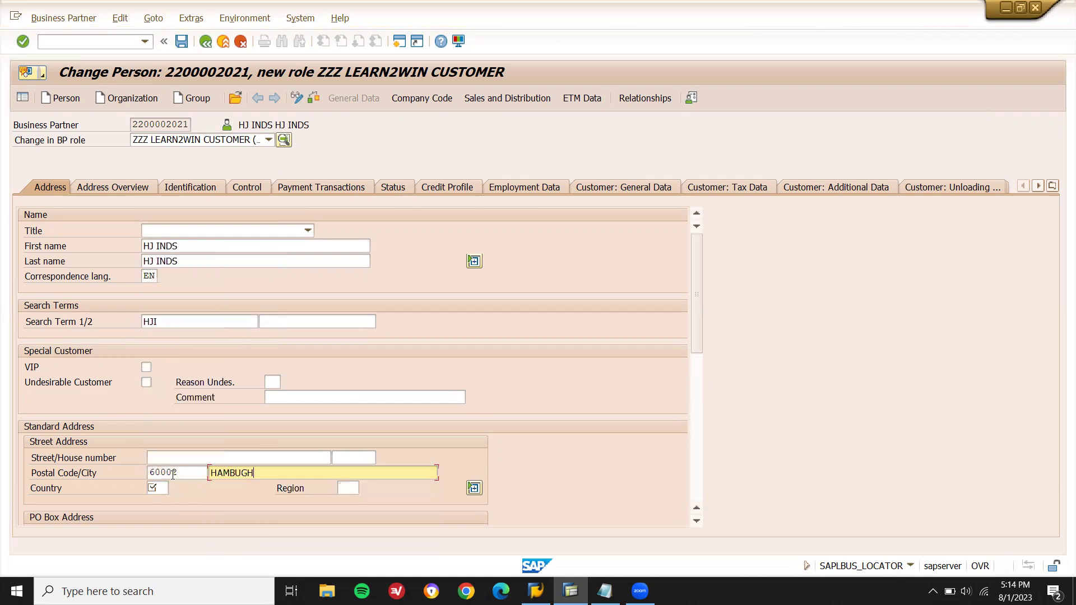
key(Down)
key(Down)
key(Return)
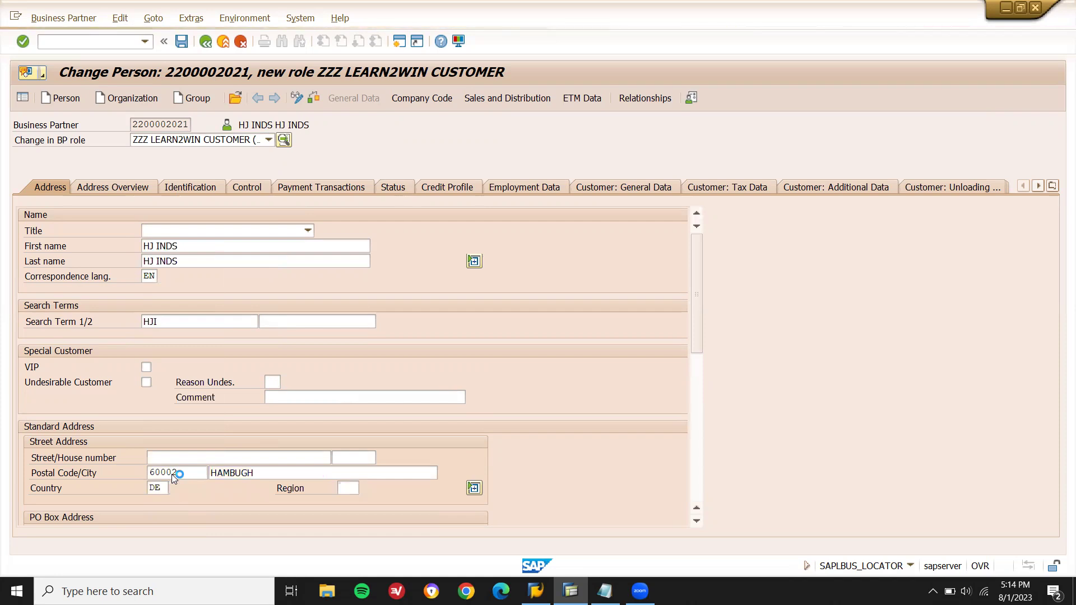
key(Return)
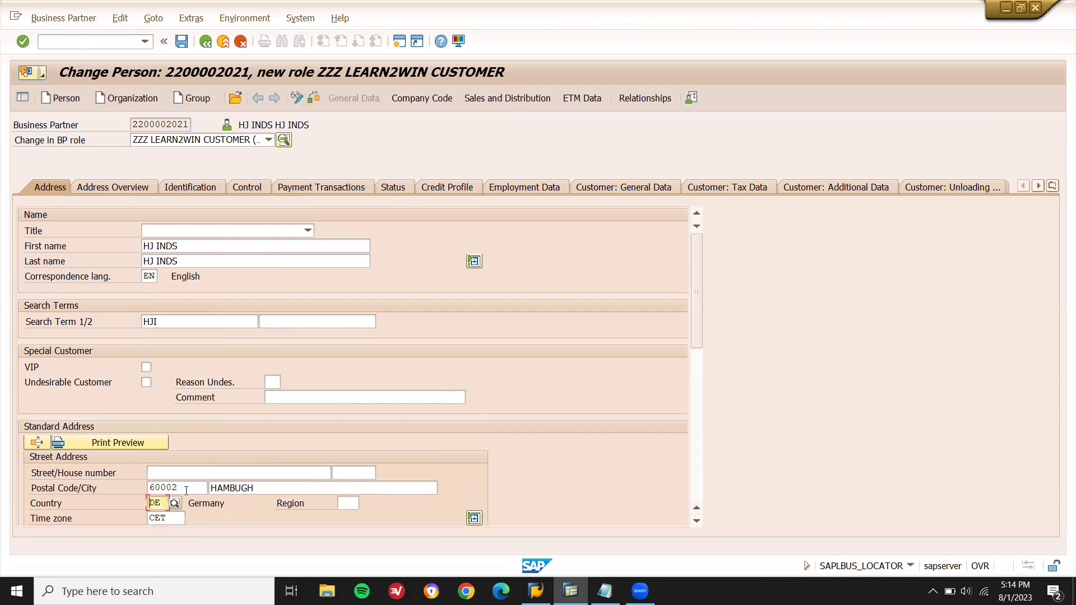
click(296, 492)
click(162, 503)
click(174, 517)
- Open the customer's company code data and assign company code 1711
click(443, 98)
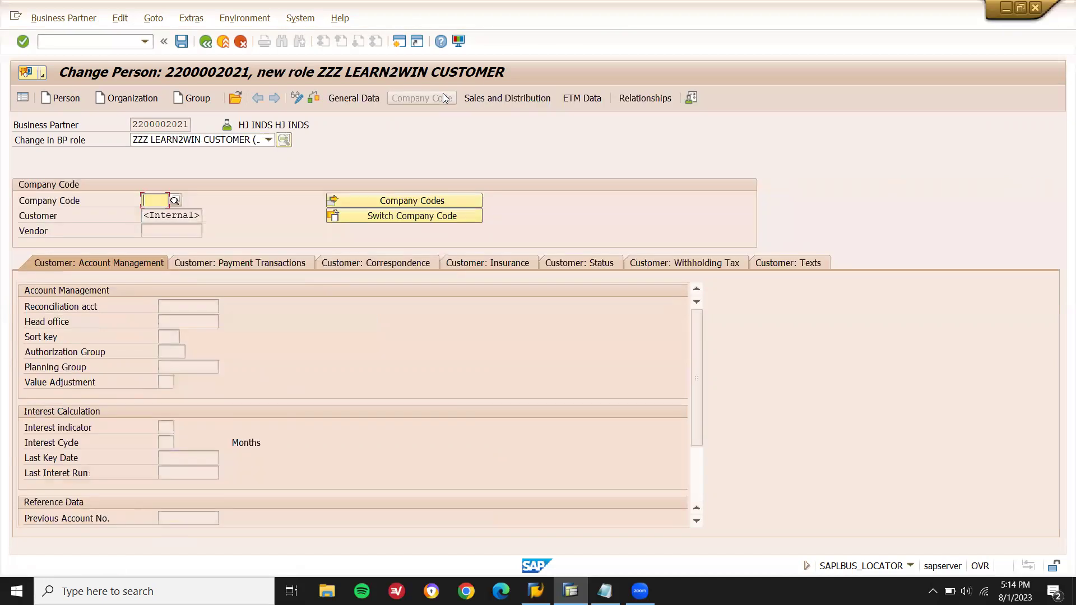
text(1711)
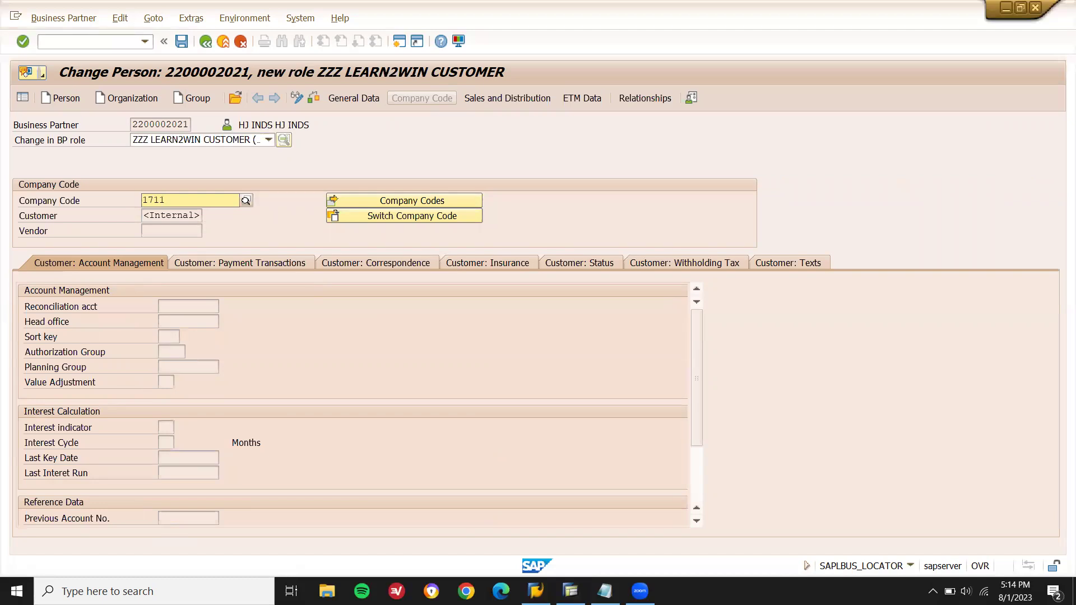
key(Return)
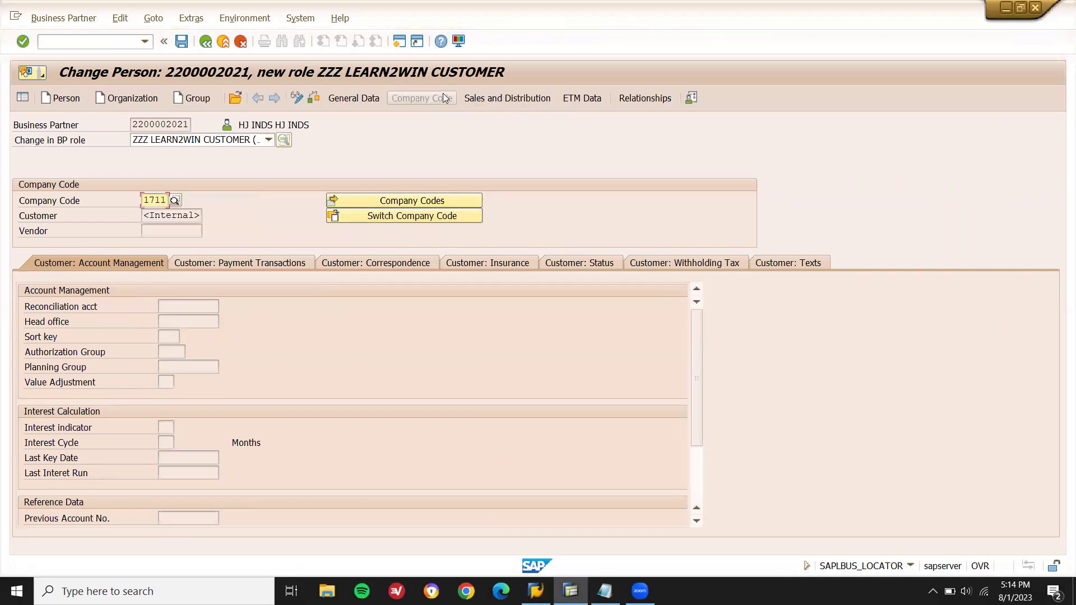
key(Return)
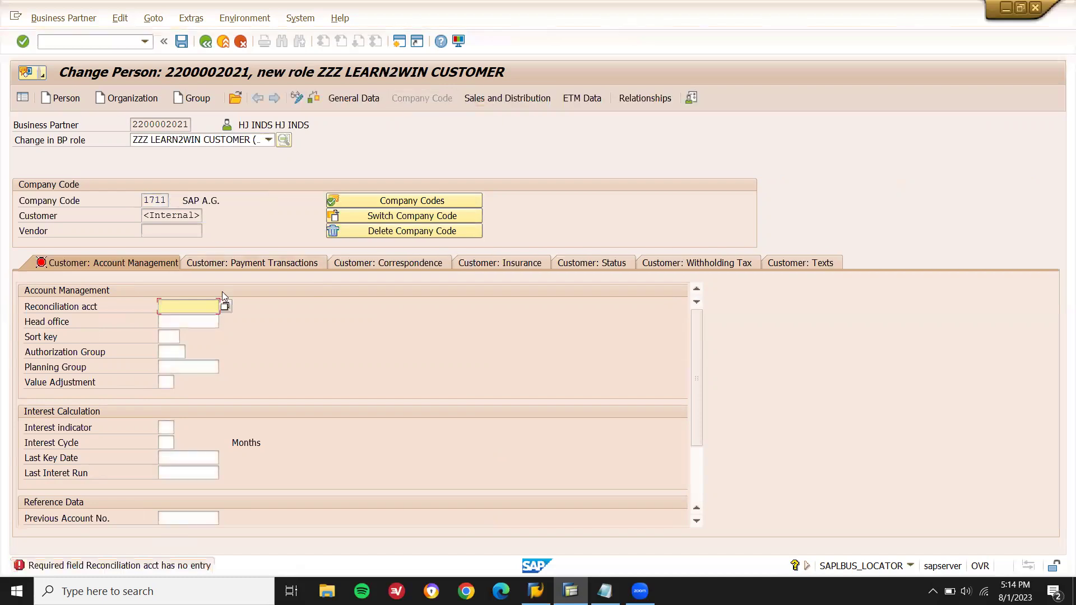
- Choose reconciliation account 120000 (Loans to staff) from the value list and save the customer role
click(224, 306)
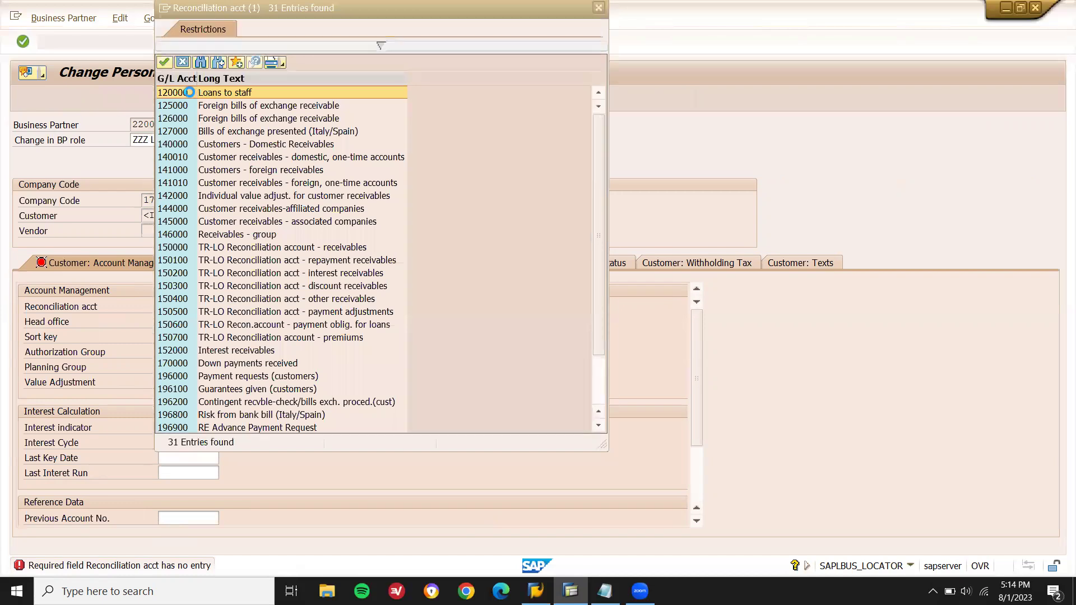
double_click(191, 93)
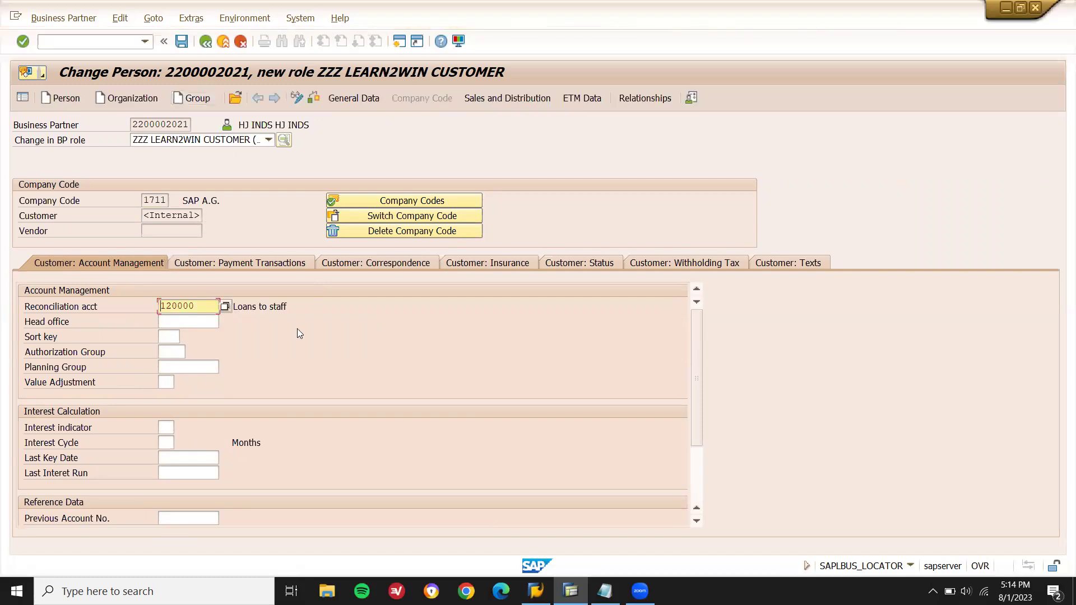
click(182, 42)
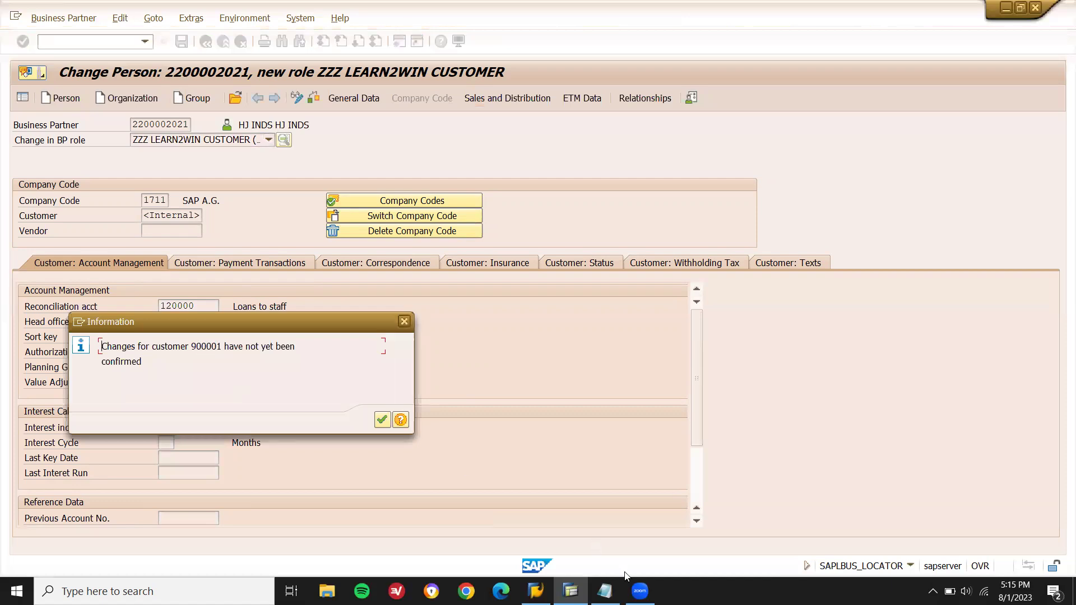
- Add the new customer number to the Create Customer in BP line in Notepad, and acknowledge the information message in SAP
click(605, 591)
click(684, 147)
text(900001)
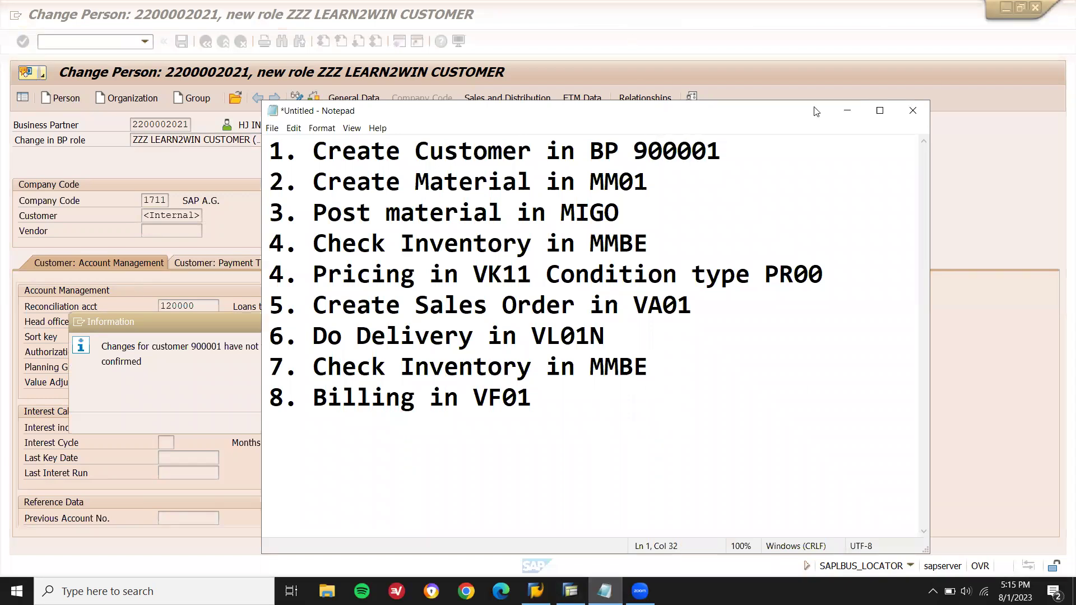
click(846, 111)
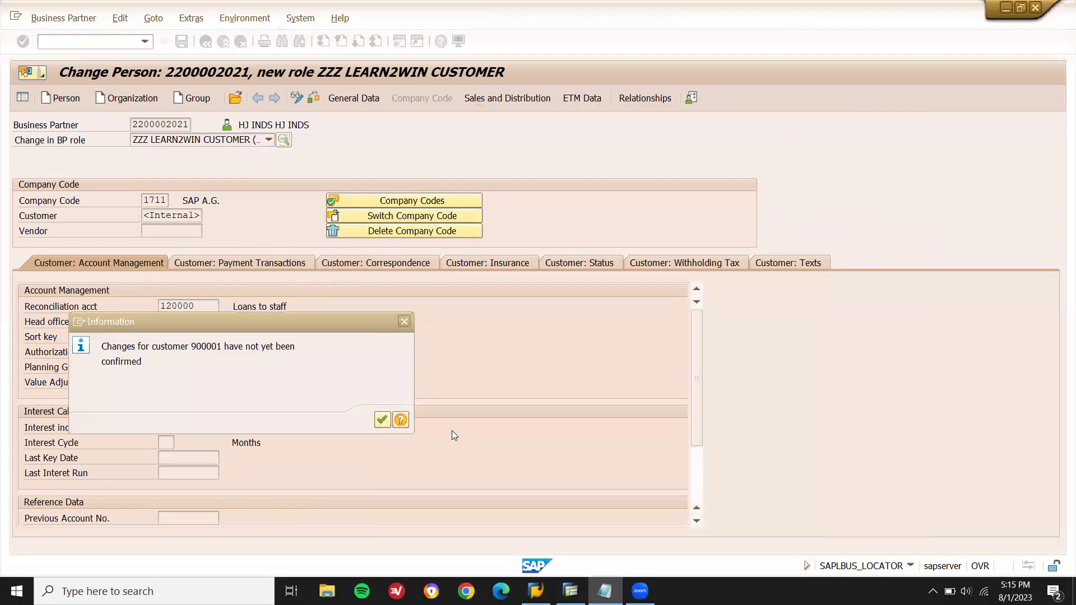
click(382, 420)
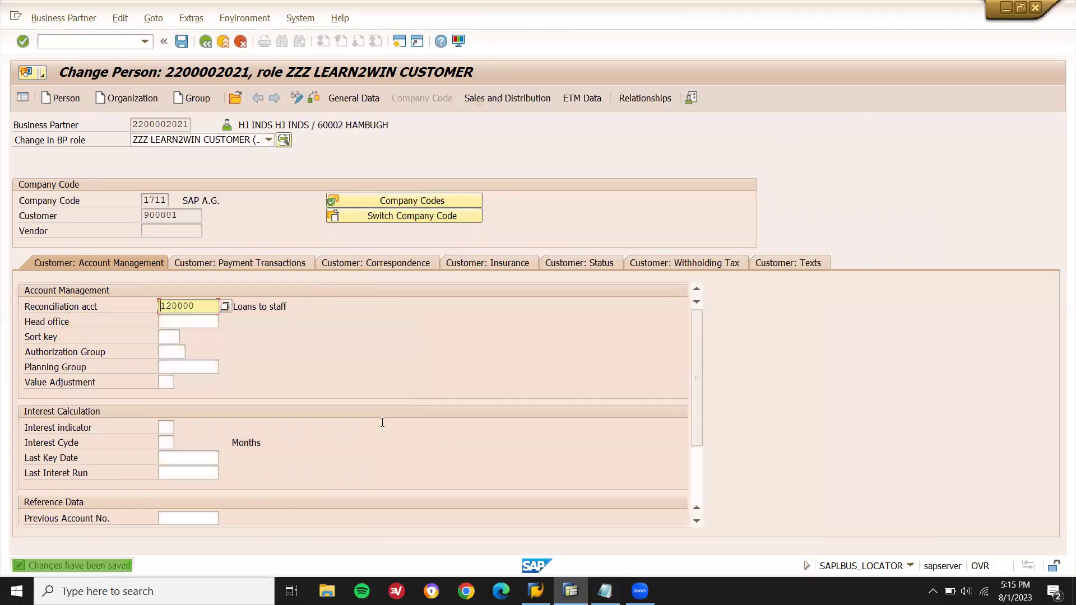
- Open the customer's sales and distribution data and assign sales organization LD01, distribution channel LD and division LD
click(524, 103)
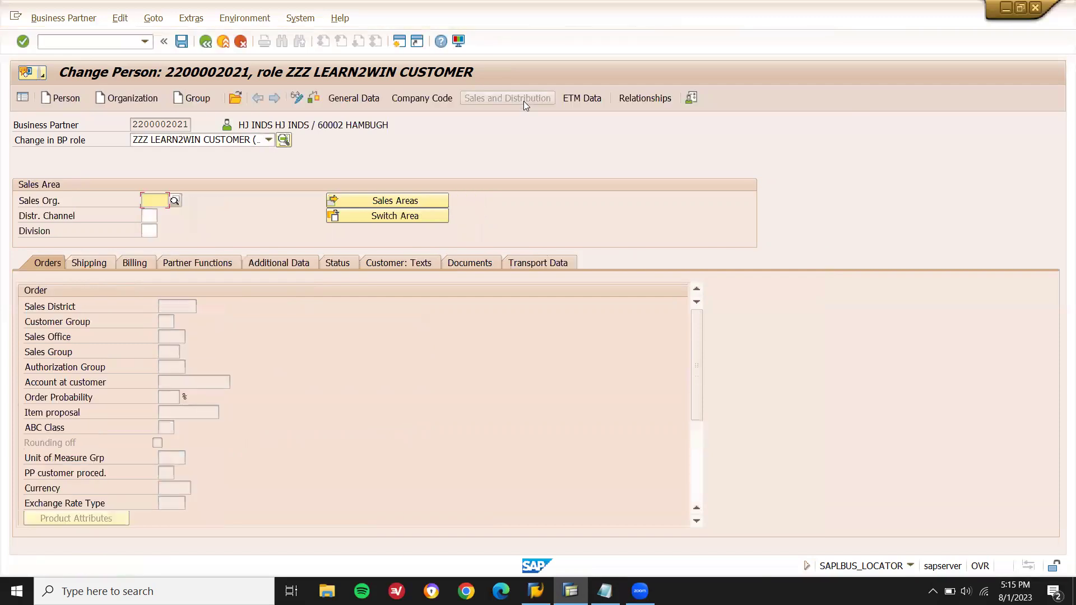
text(LD01)
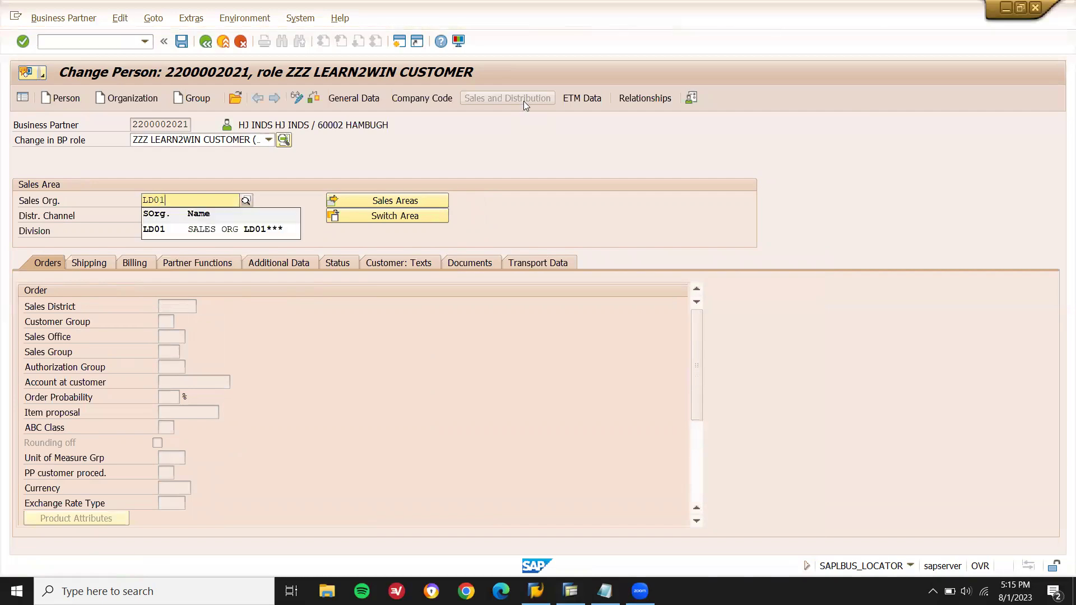
key(Tab)
text(LD)
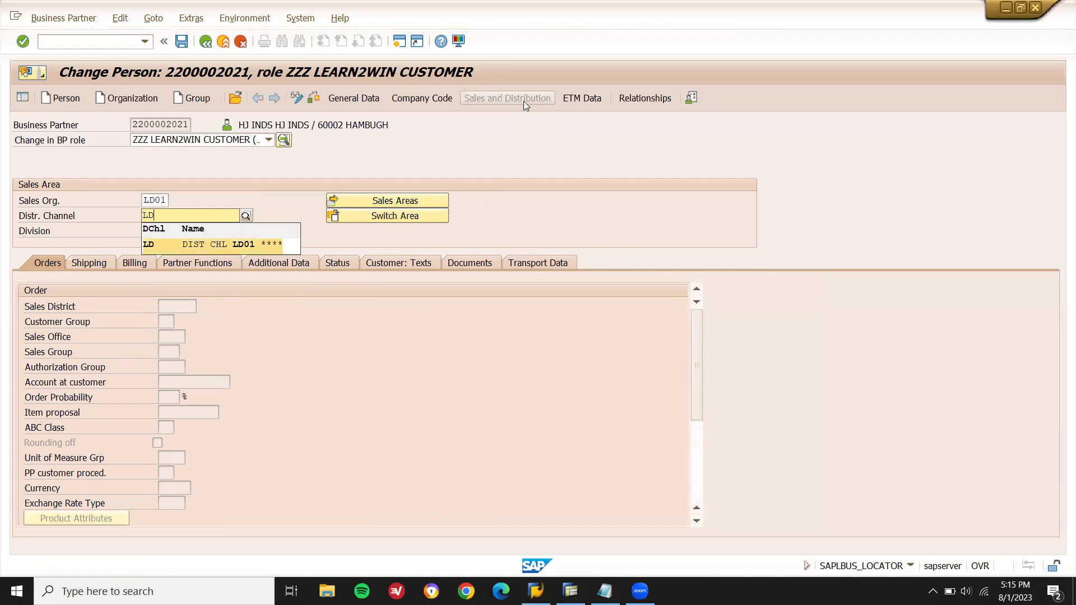
key(Tab)
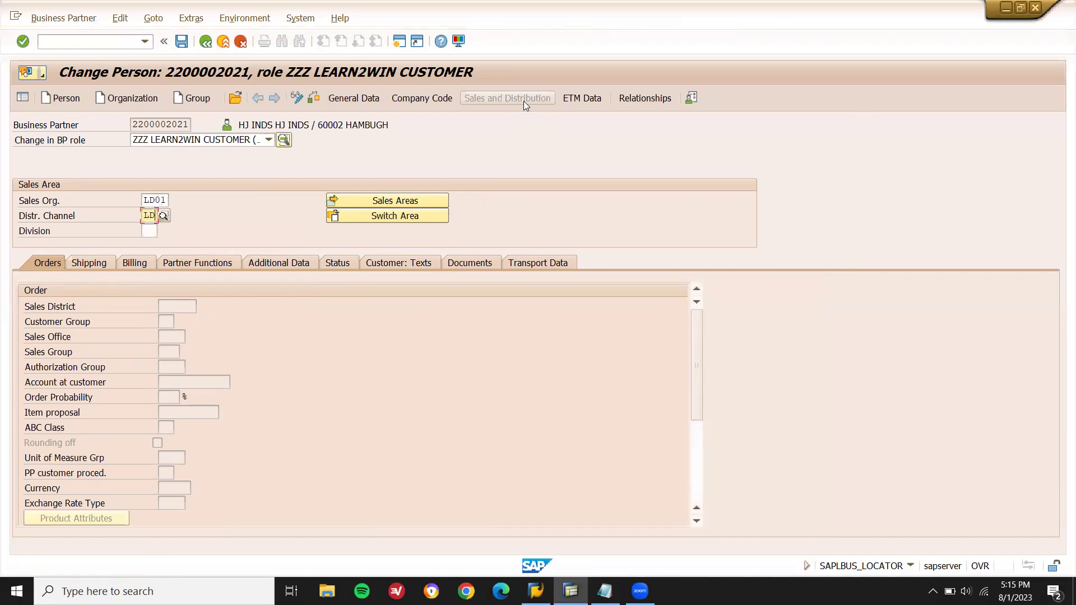
text(LD)
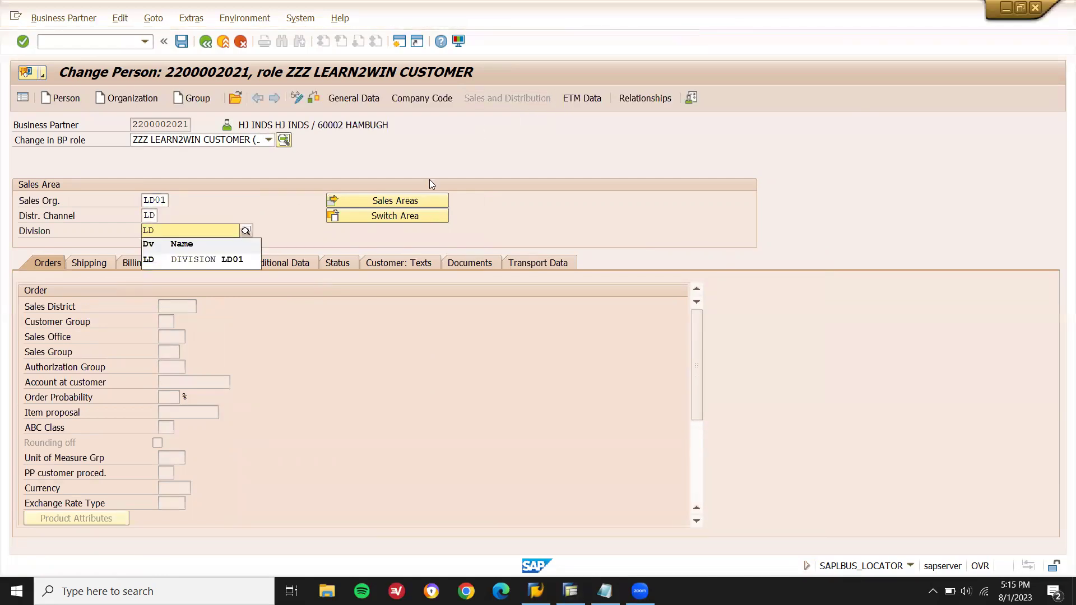
click(233, 259)
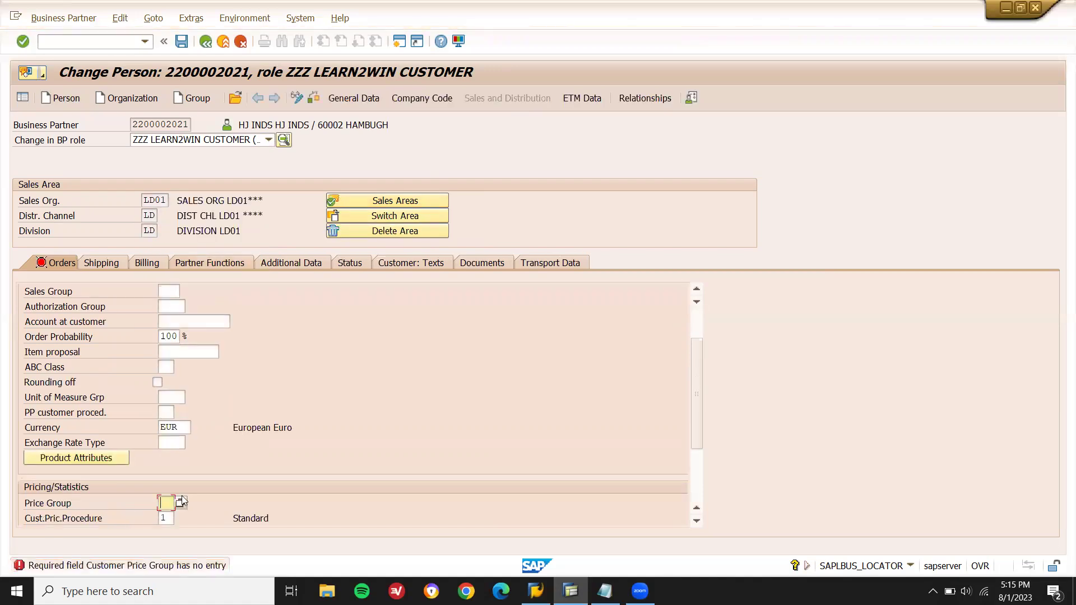
- Set the customer's price group to 01 (Bulk buyer) and the sales district to 000001 (Northern region) from the value lists
click(182, 504)
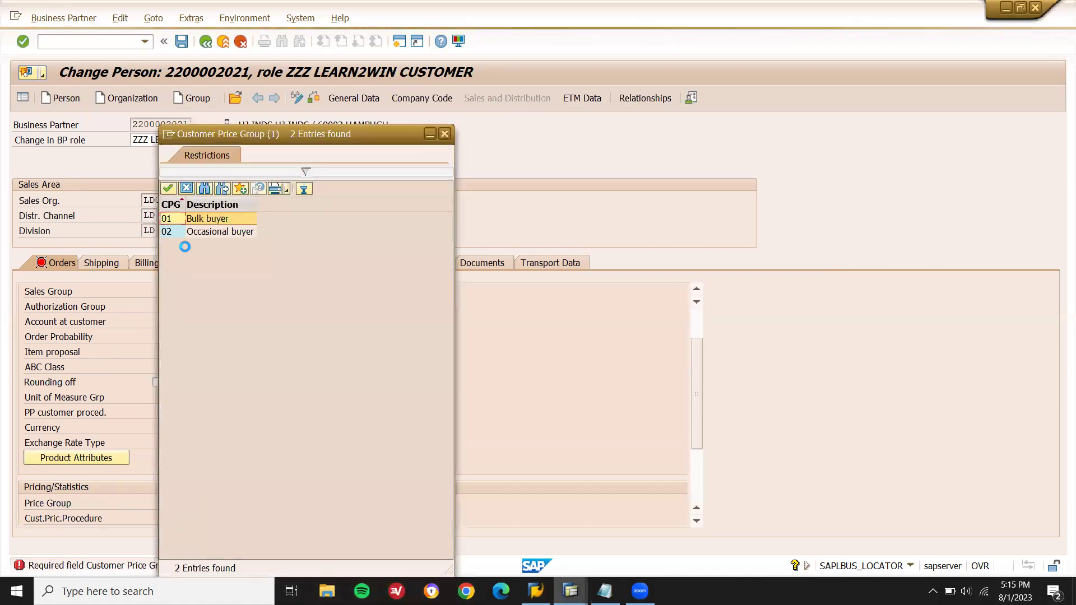
double_click(179, 220)
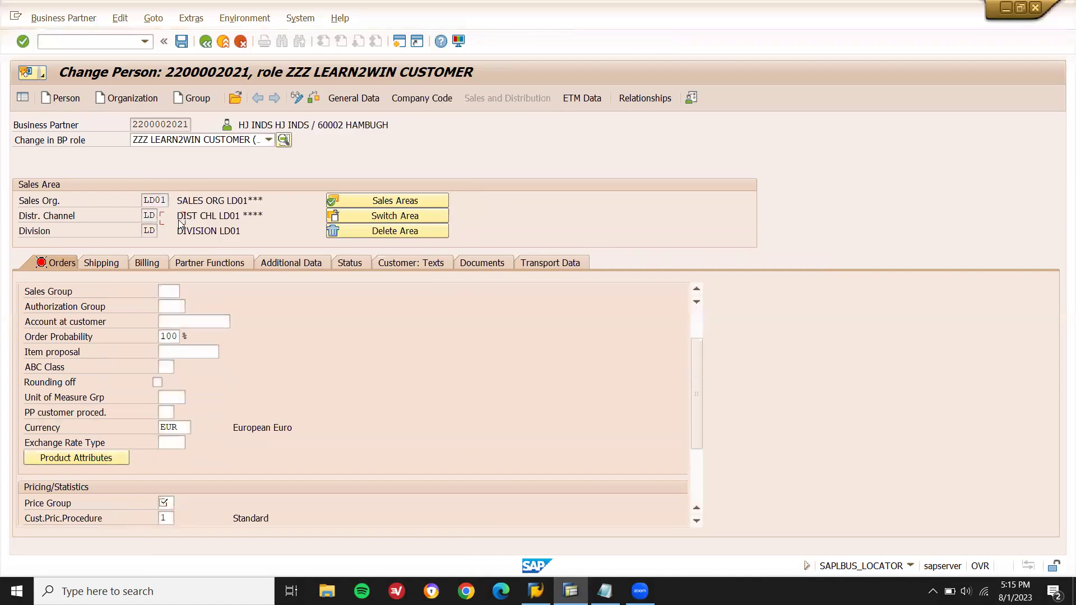
key(Return)
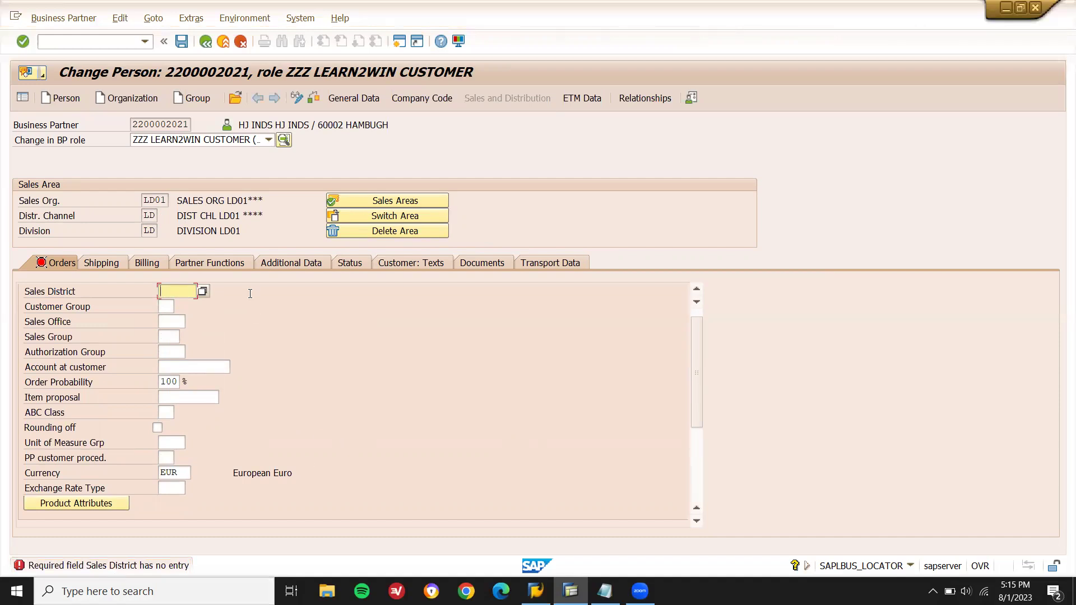
click(204, 290)
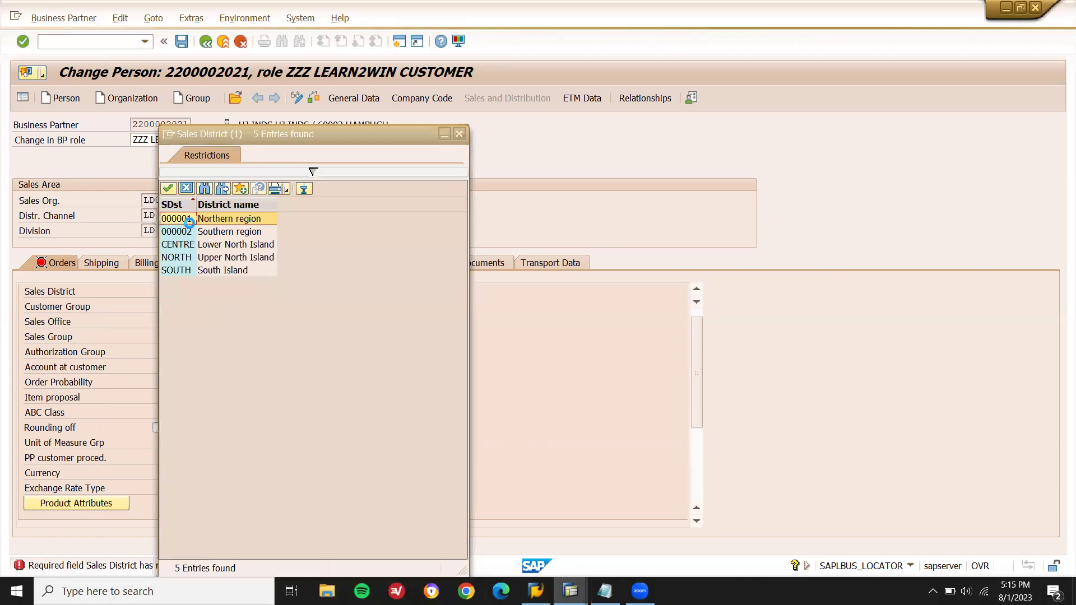
double_click(190, 220)
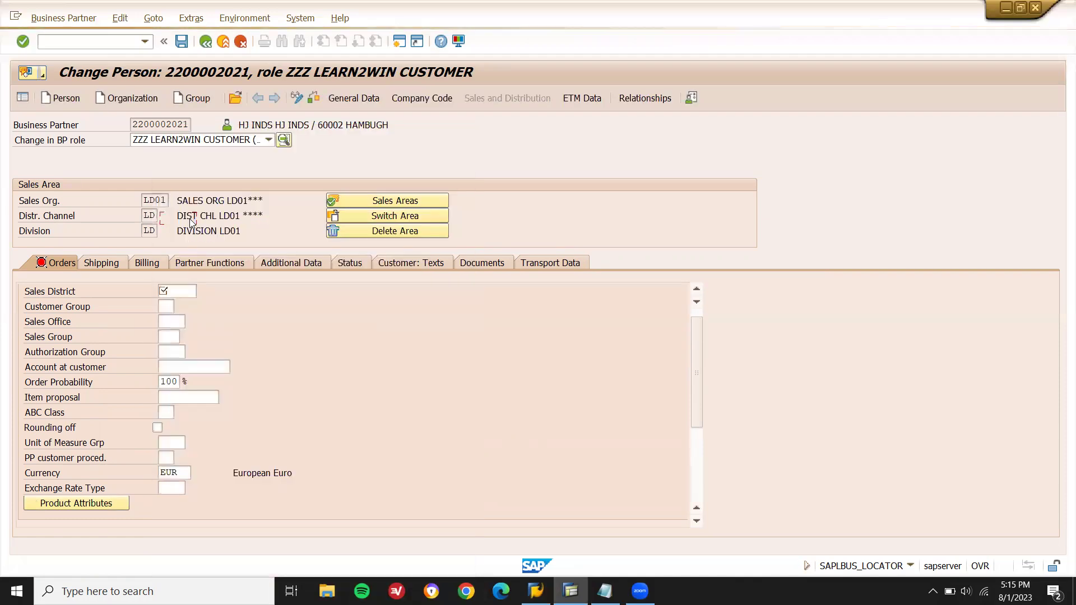
key(Return)
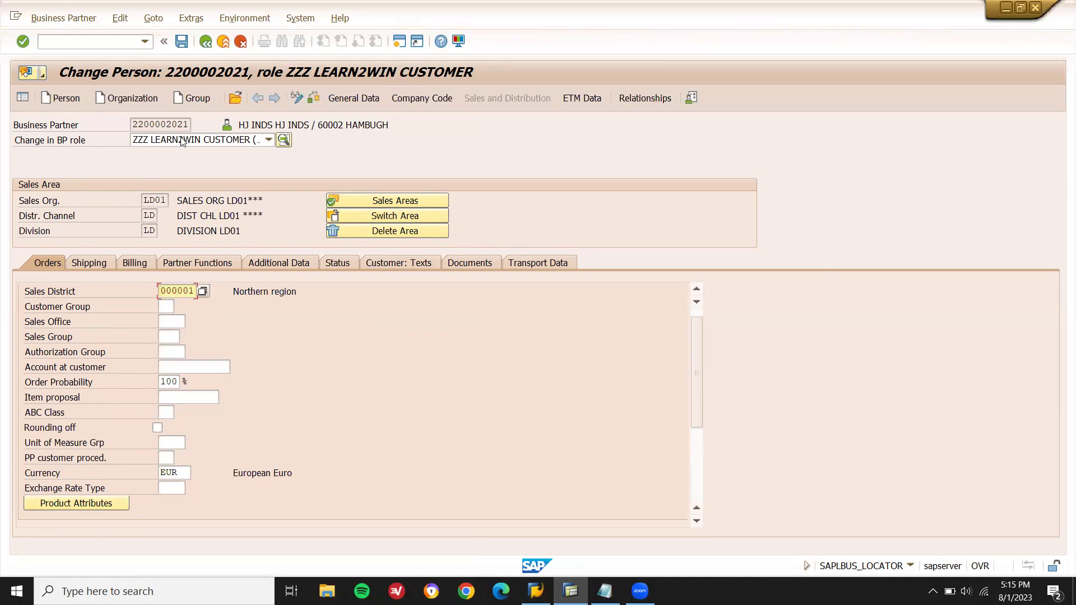
- Try to save the sales area data, and set the German output tax (MWST) classification to 0 in the billing data
click(186, 42)
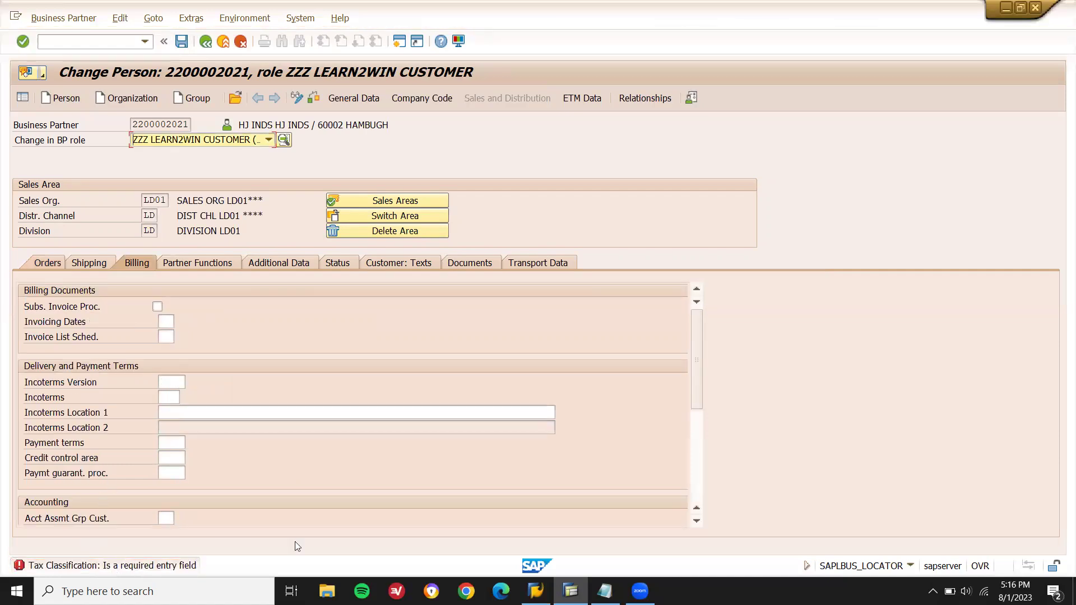
drag(694, 395, 689, 506)
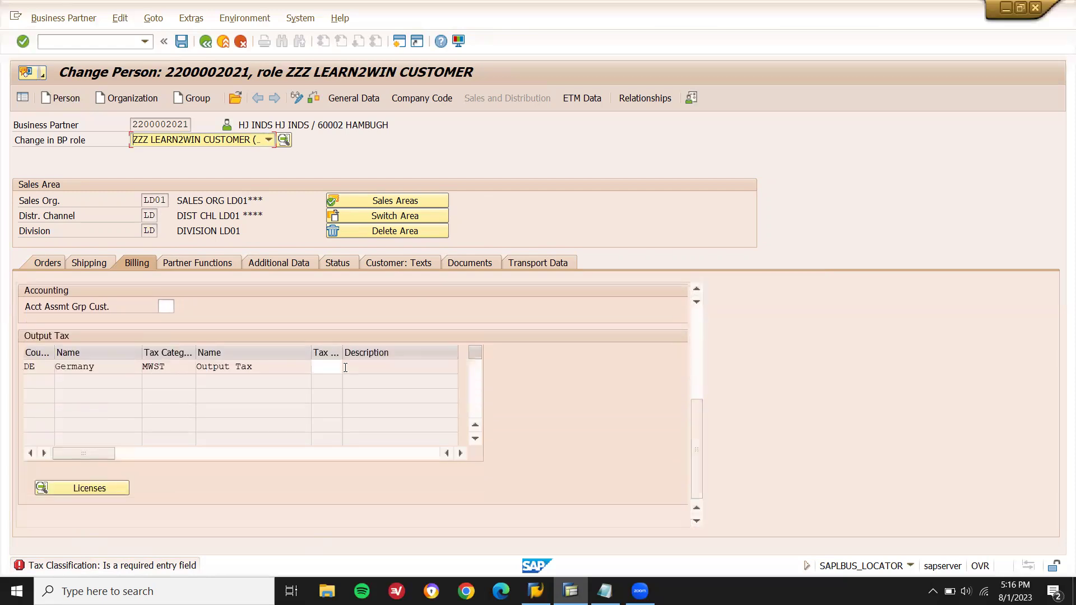
click(316, 362)
text(0)
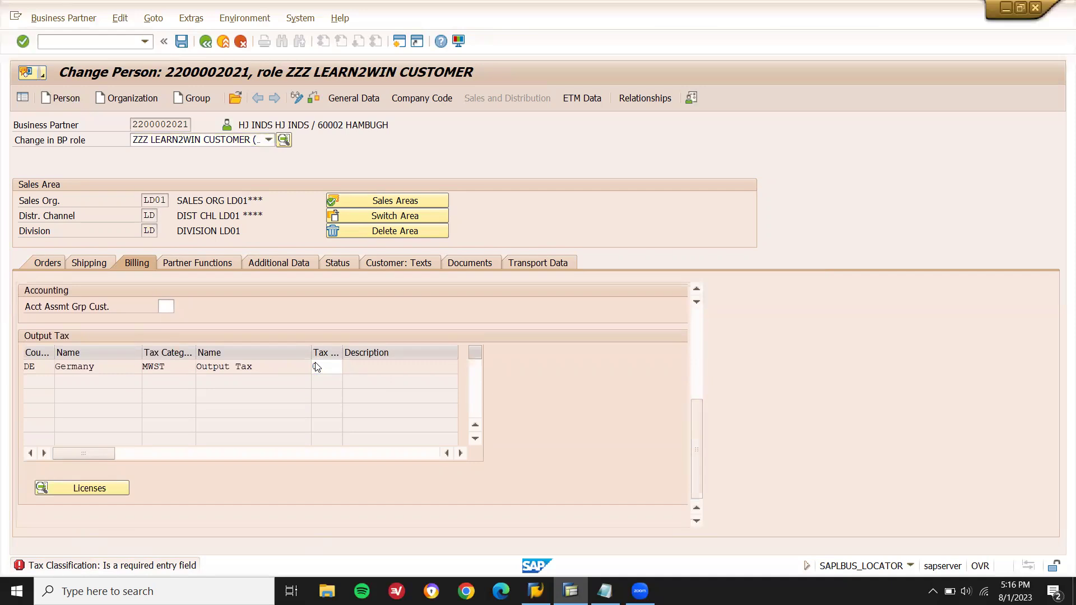
key(Return)
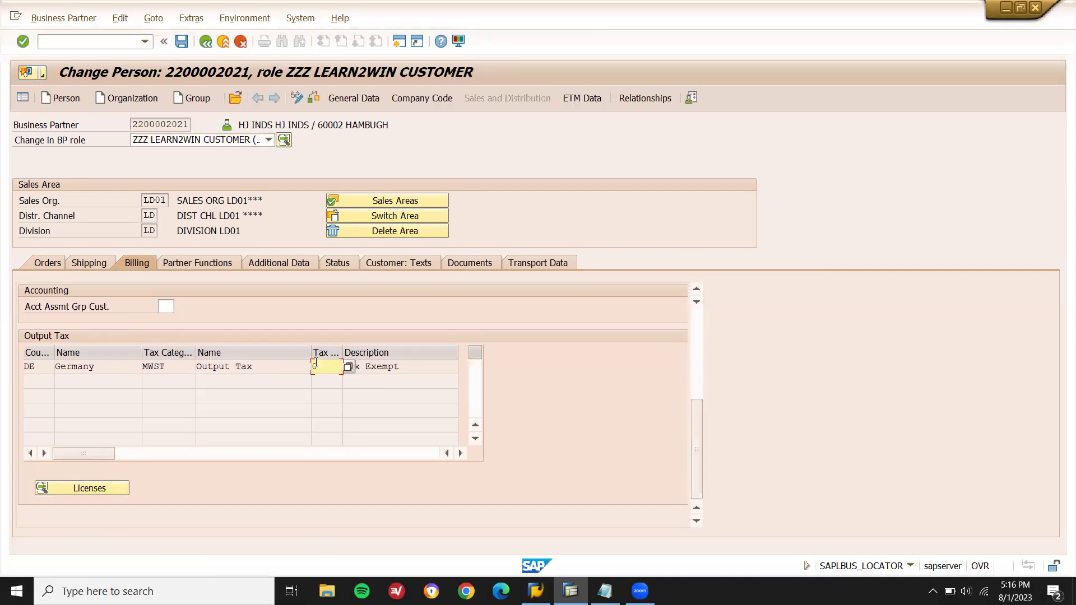
- Choose shipping condition 01 (standard) from the value list and save the customer's sales area data
click(187, 45)
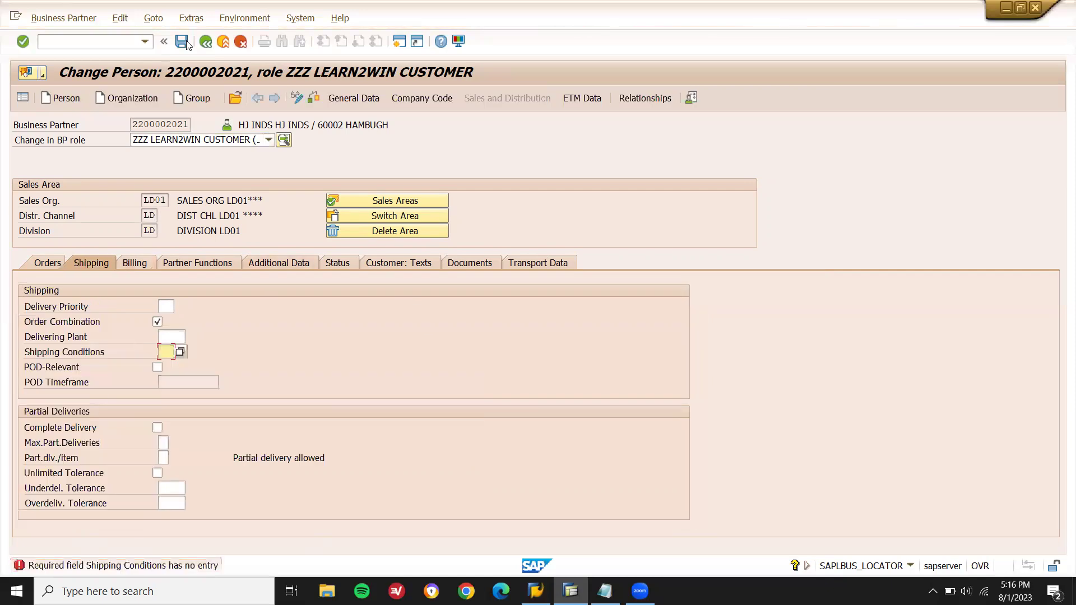
click(180, 352)
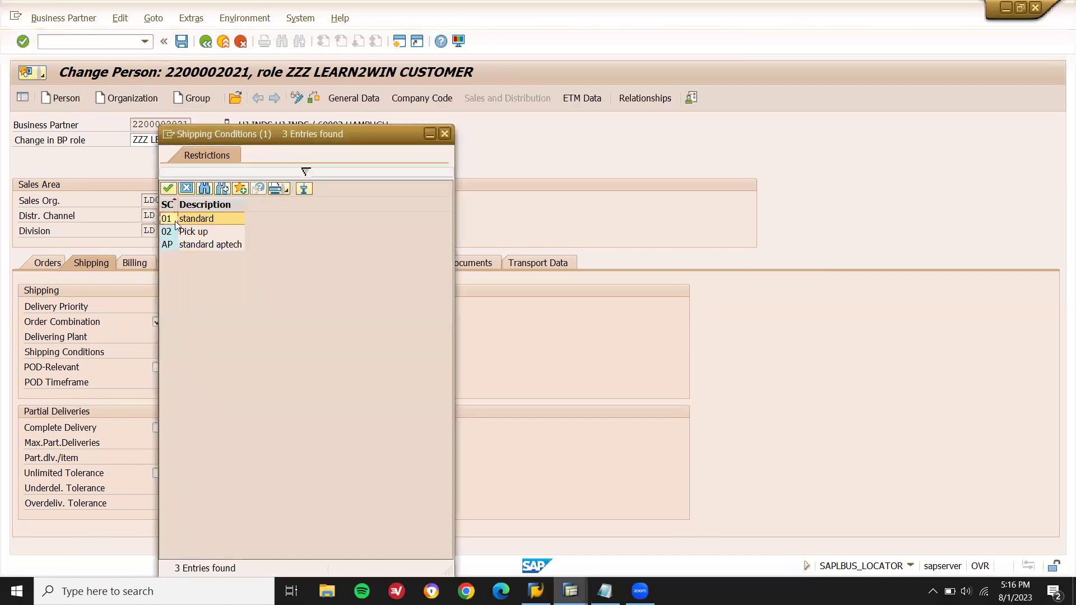
double_click(175, 220)
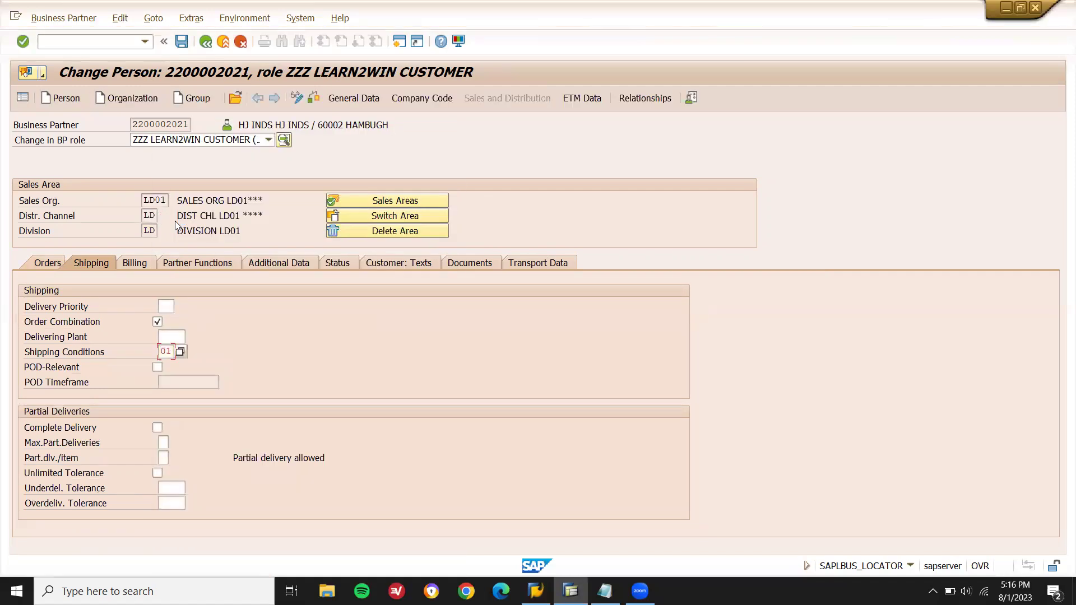
click(182, 41)
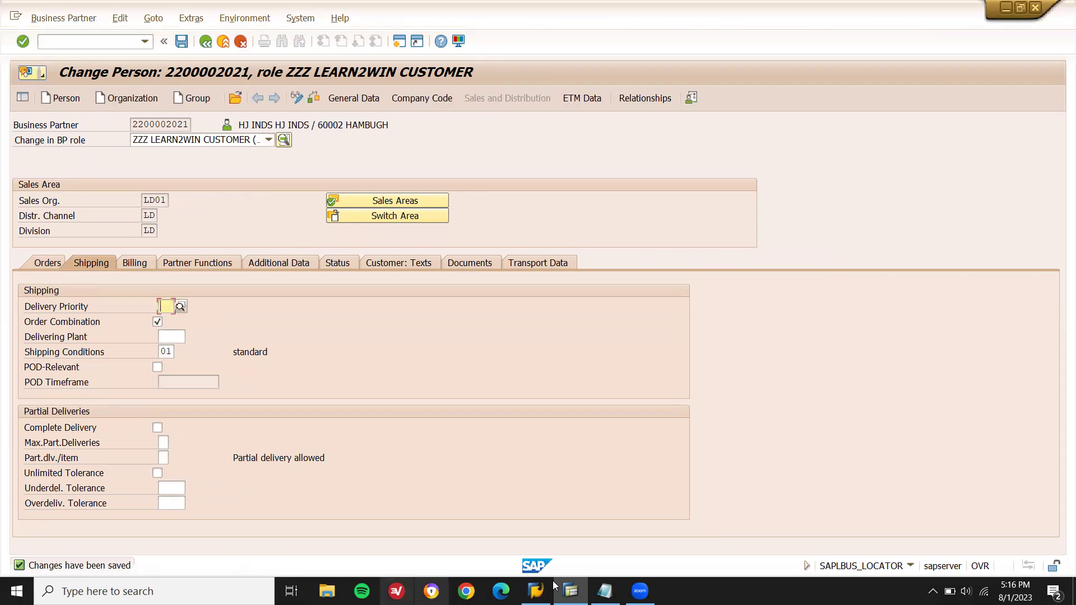
- Check the customer and material lines of the process list in Notepad, and start transaction MM01 in SAP
click(605, 591)
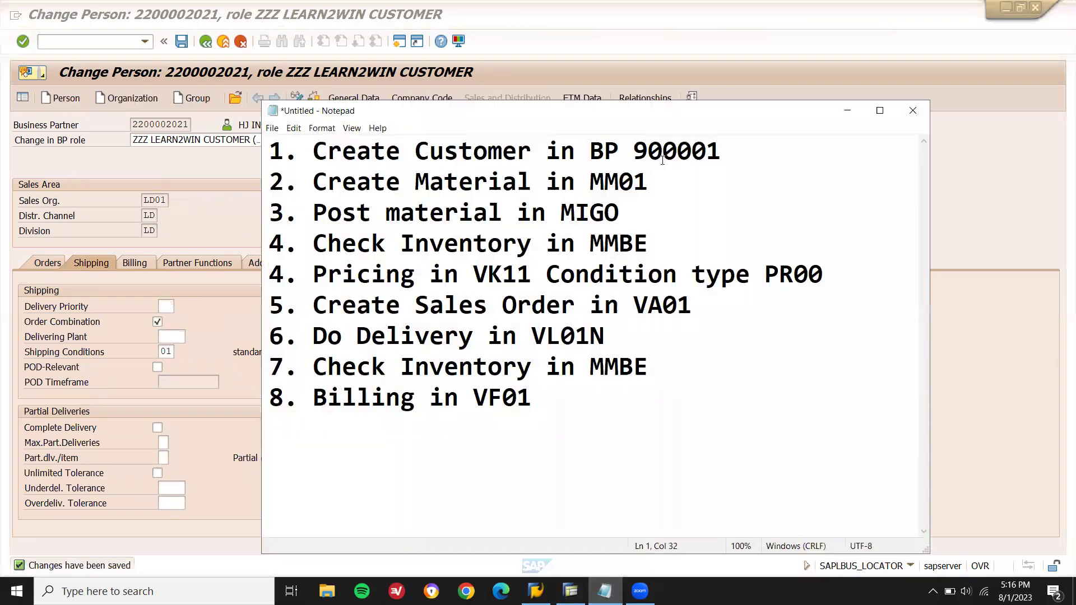
double_click(673, 151)
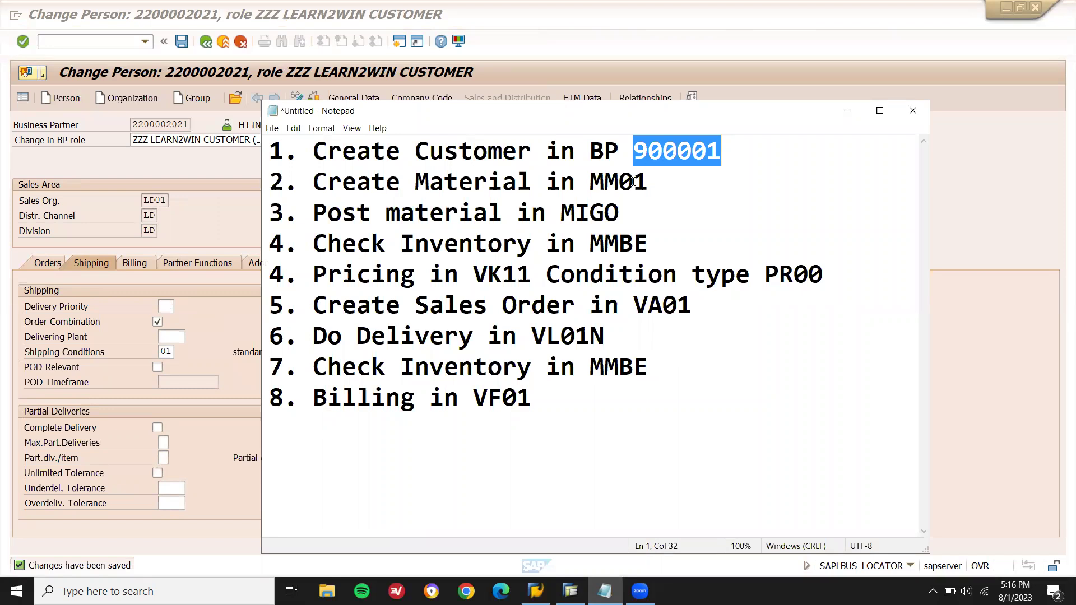
double_click(621, 189)
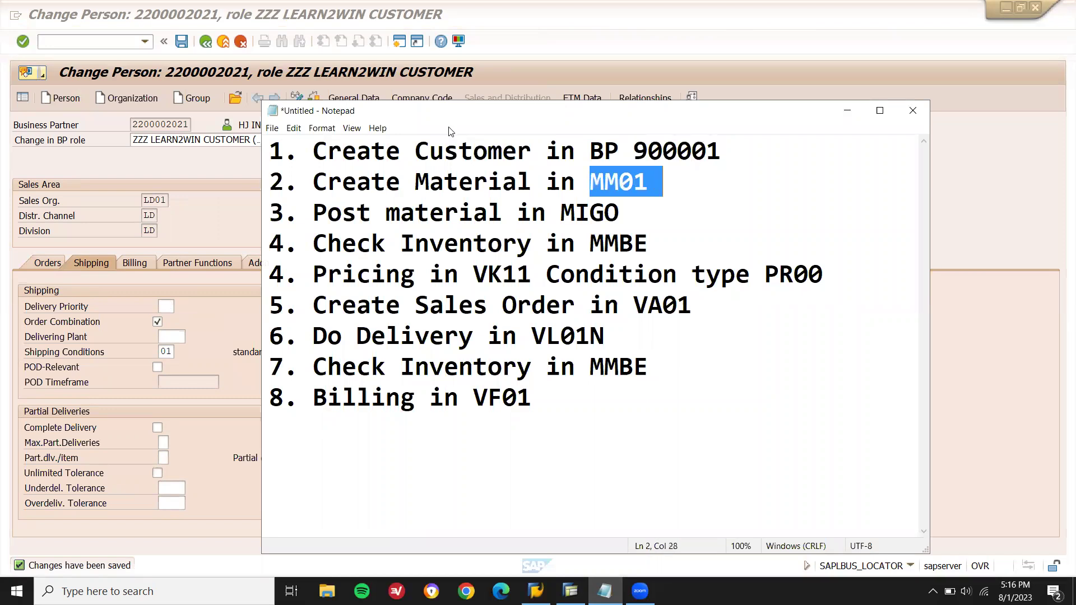
click(103, 38)
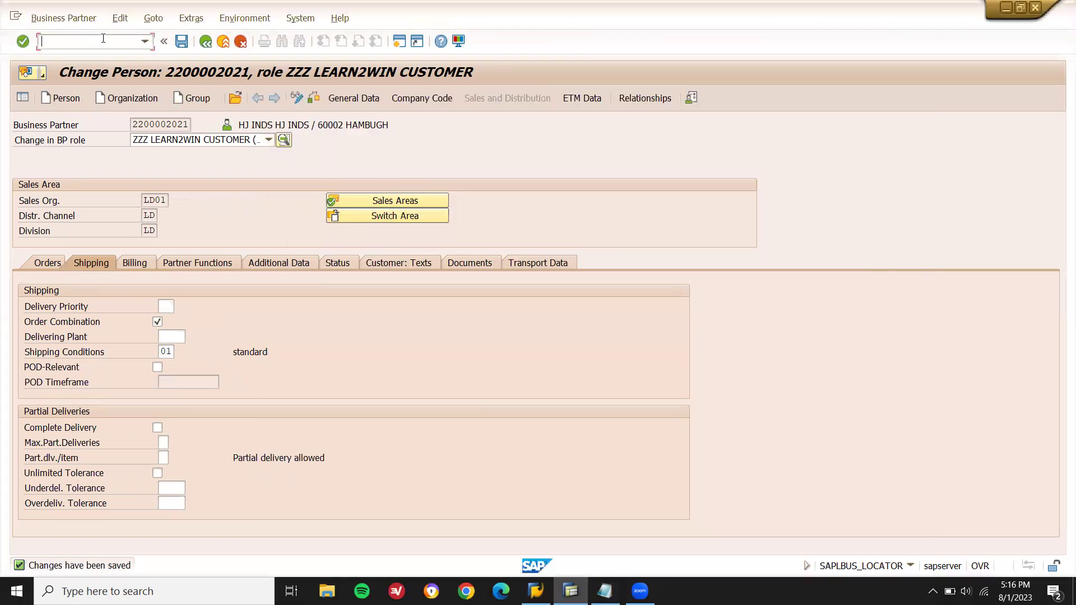
click(222, 42)
text(MM)
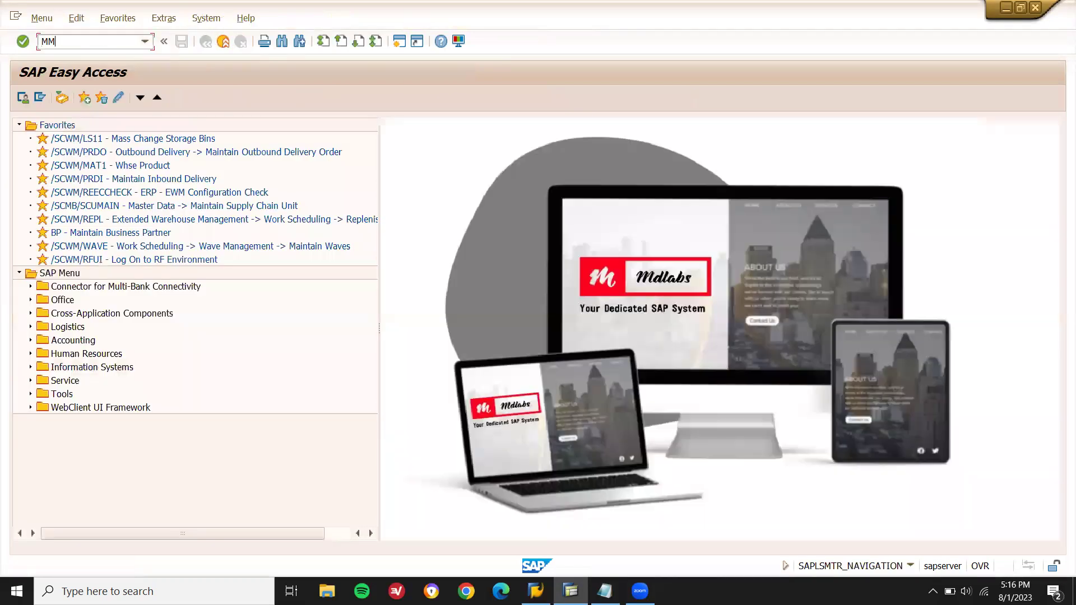
text(01)
key(Return)
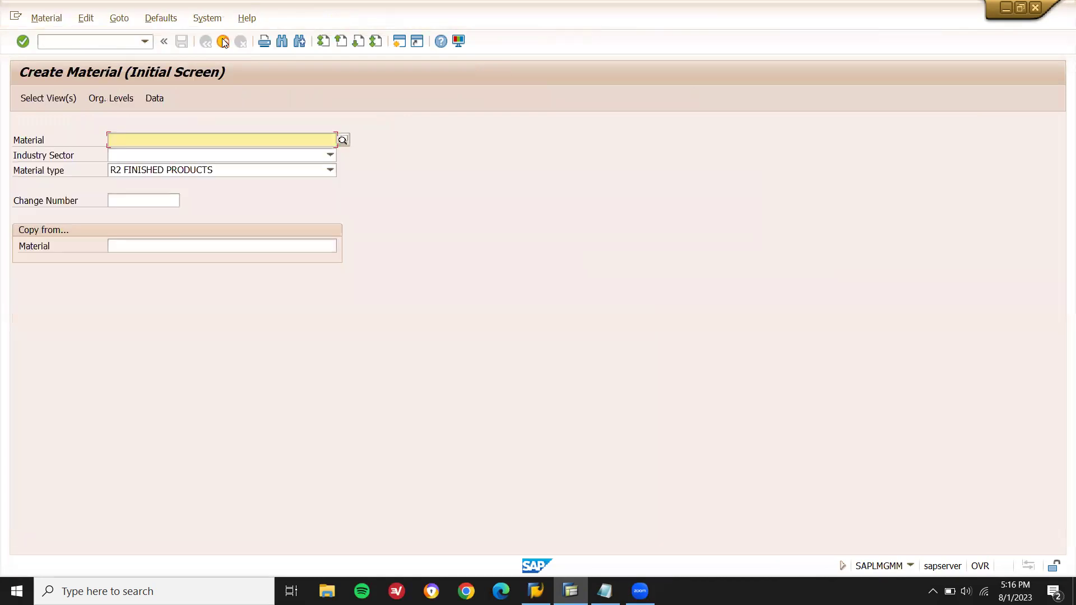
- Set the new material's industry sector to Mechanical engineering and its type to ZFERT LEARN2WIN, and continue to the view selection
click(187, 155)
click(174, 230)
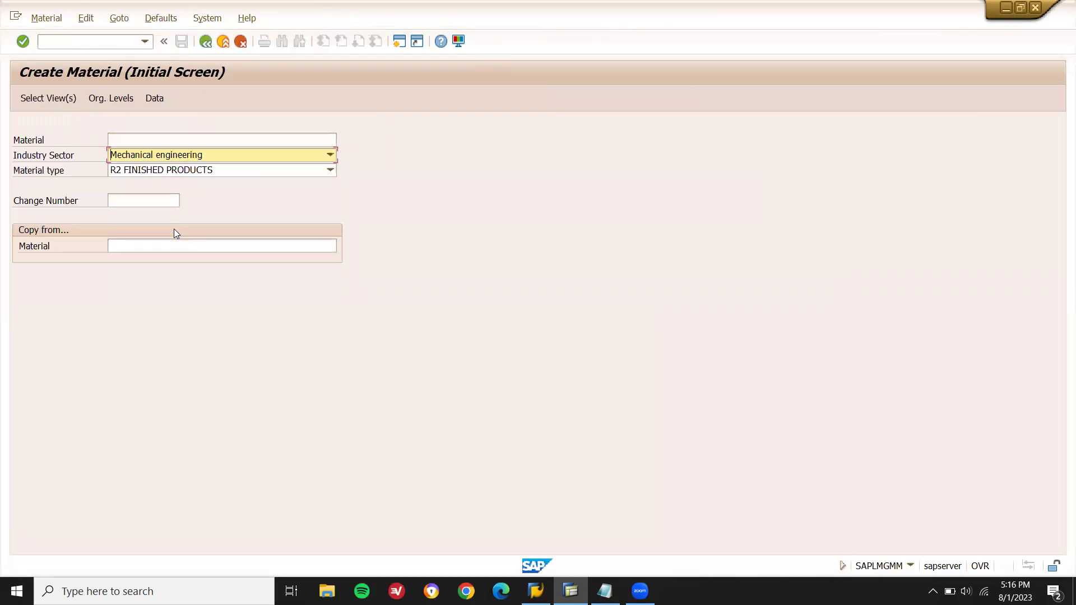
click(226, 171)
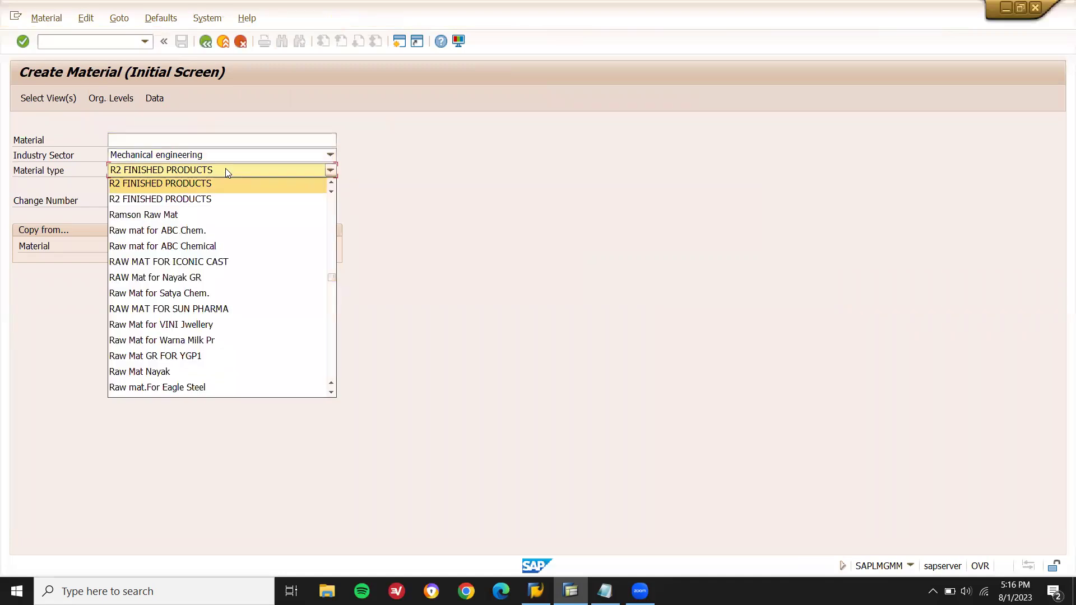
key(z)
key(Down)
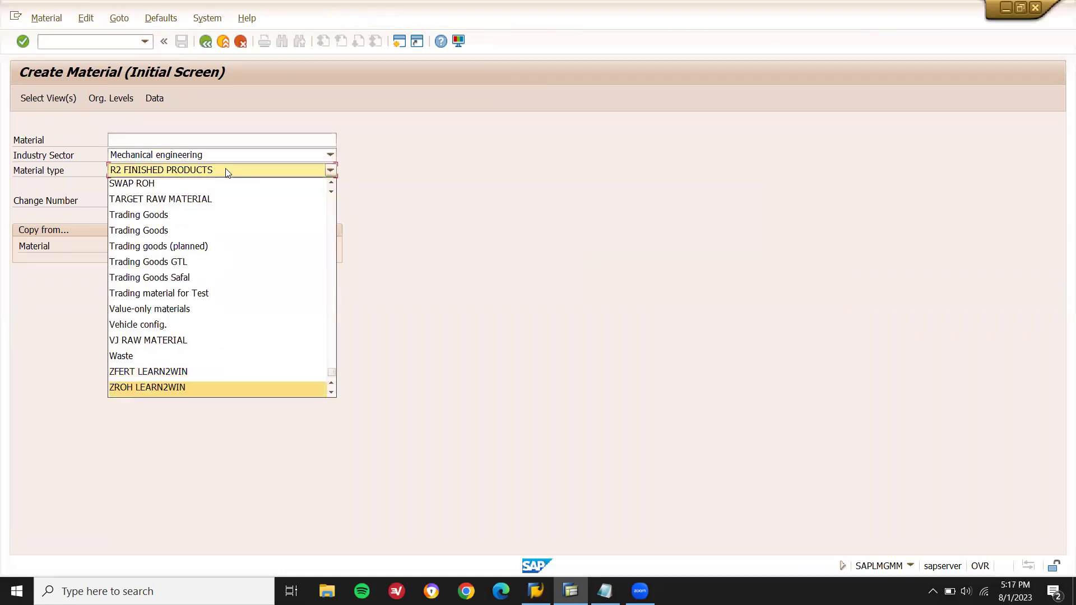
key(Up)
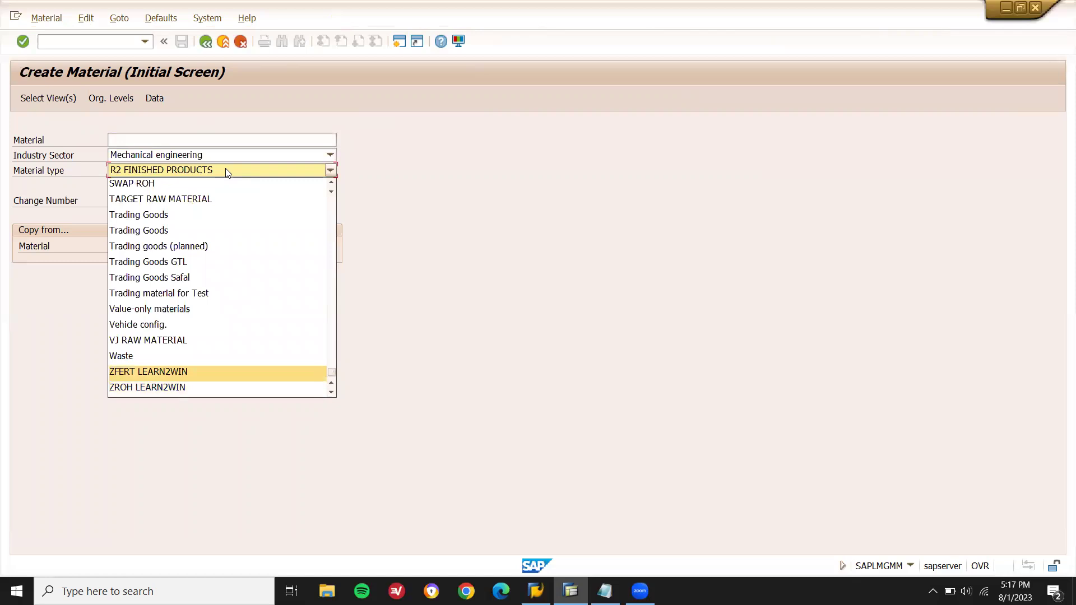
key(Return)
key(Return)
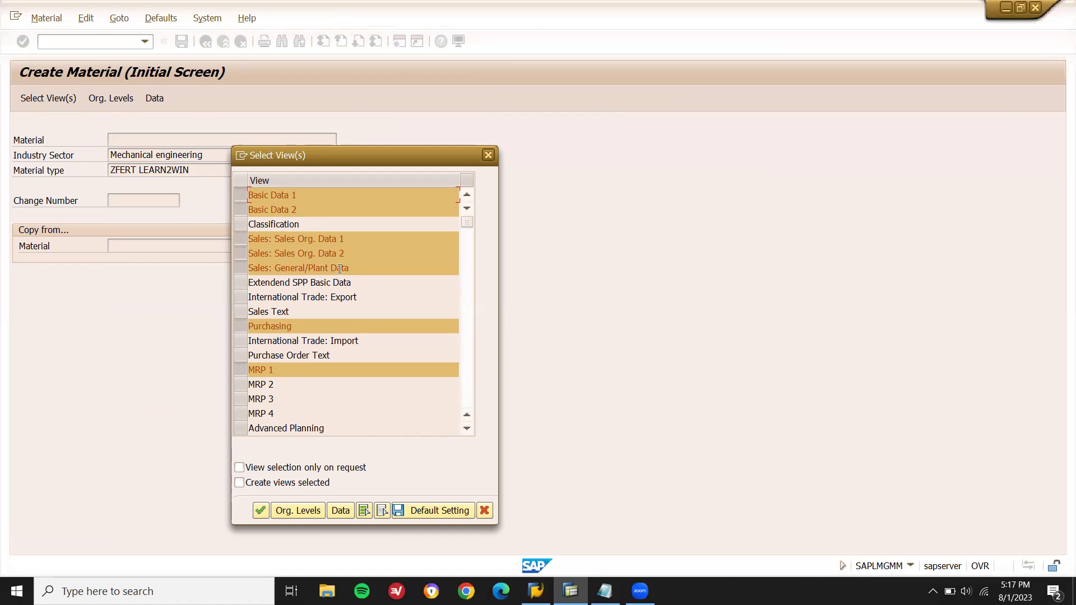
- Review the preselected material views from Basic Data 1 through Accounting 1 and accept the selection
click(466, 429)
click(466, 429)
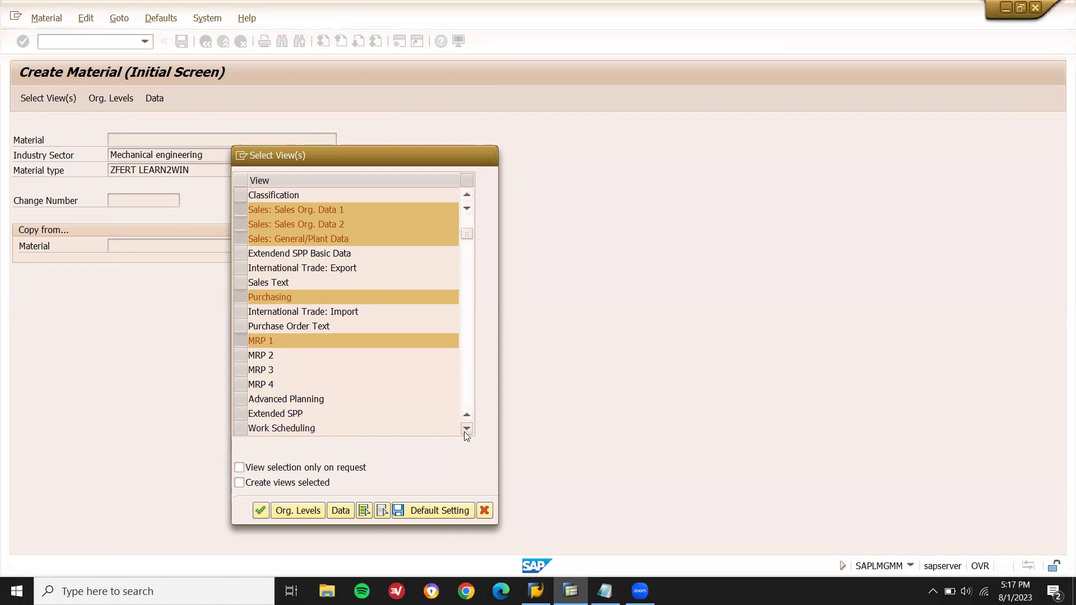
click(466, 428)
click(466, 429)
click(466, 428)
click(466, 429)
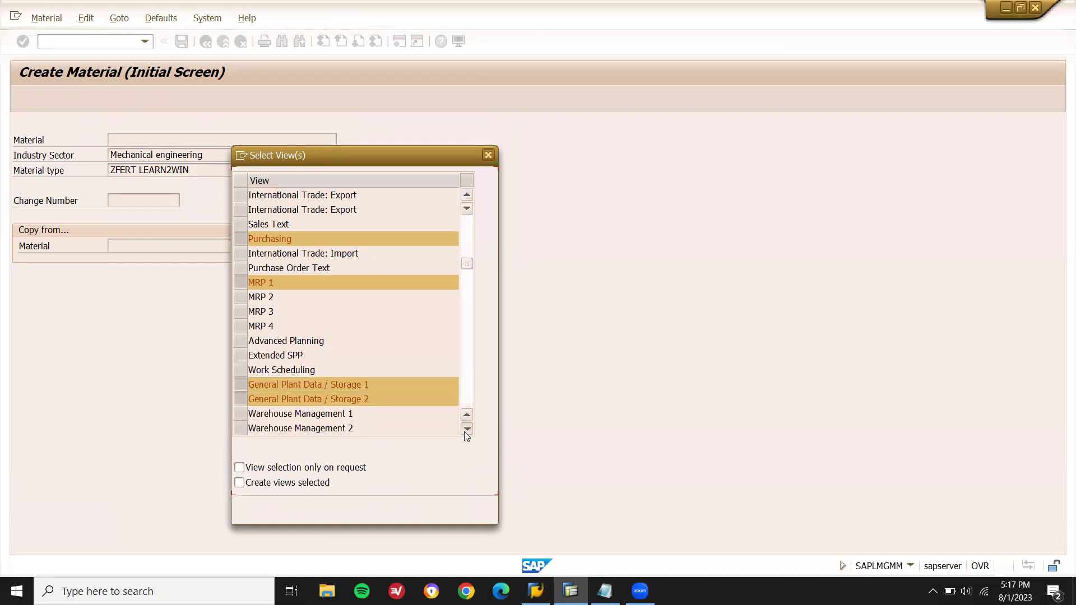
click(466, 429)
click(466, 428)
click(466, 428)
click(466, 428)
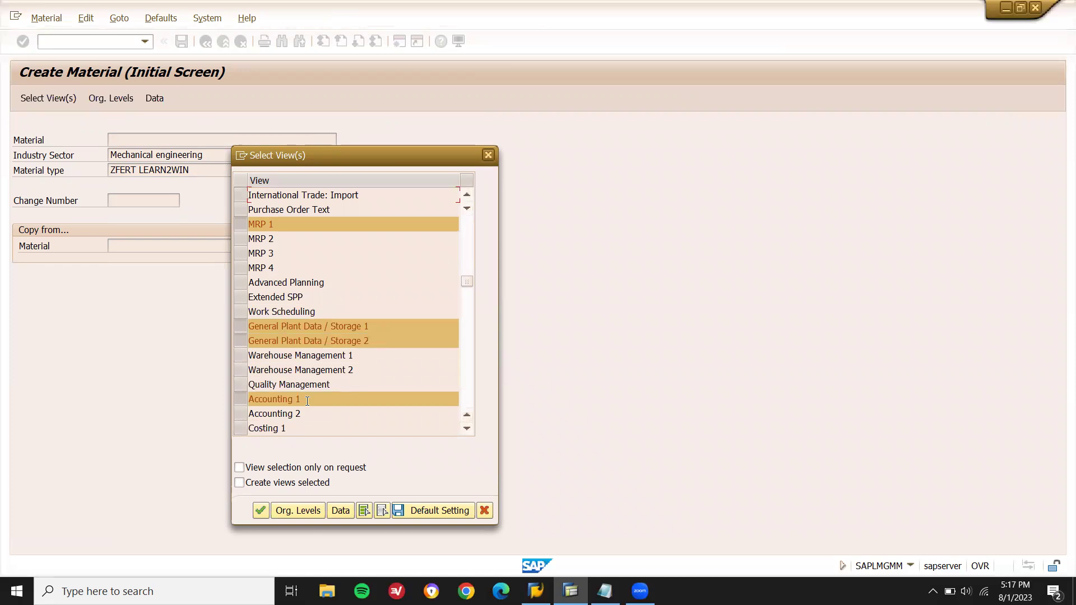
key(Return)
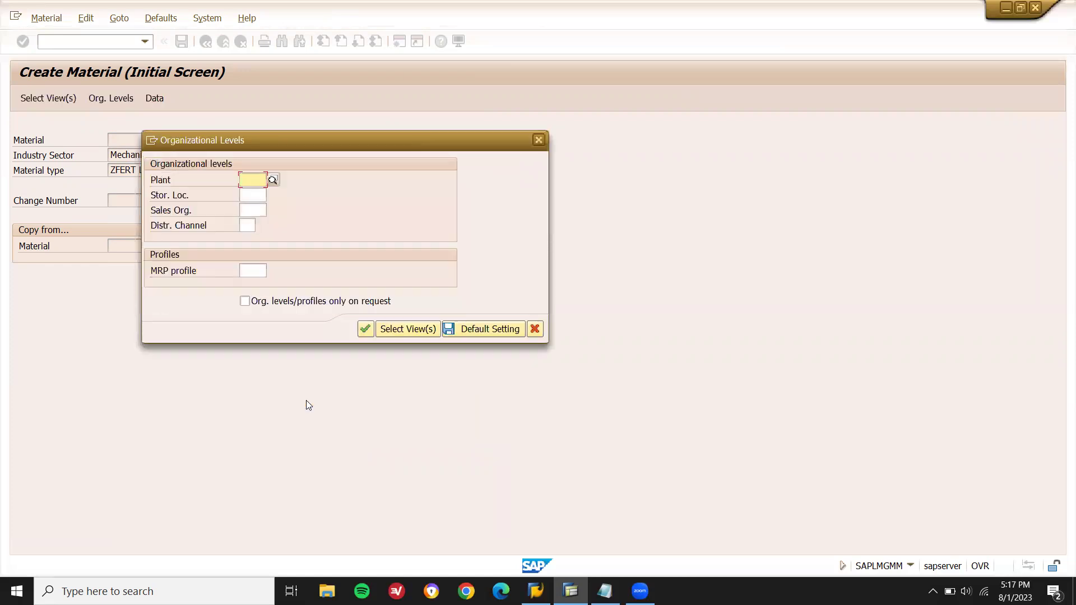
- Set the organizational levels to plant, storage location and sales organization LD01 with distribution channel LD, and confirm them
text(LD01)
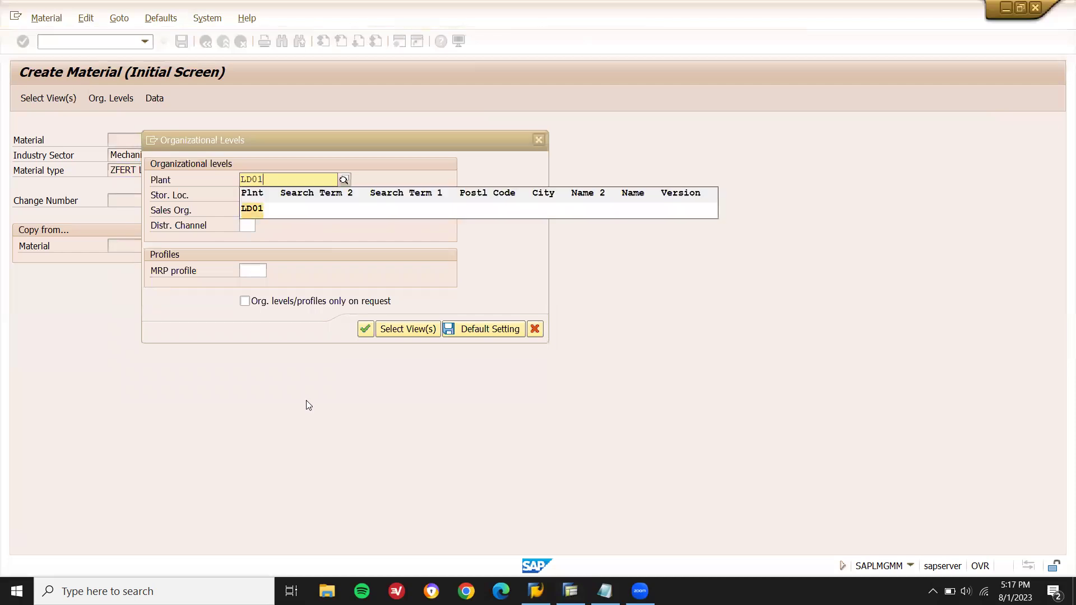
key(Tab)
text(LD0)
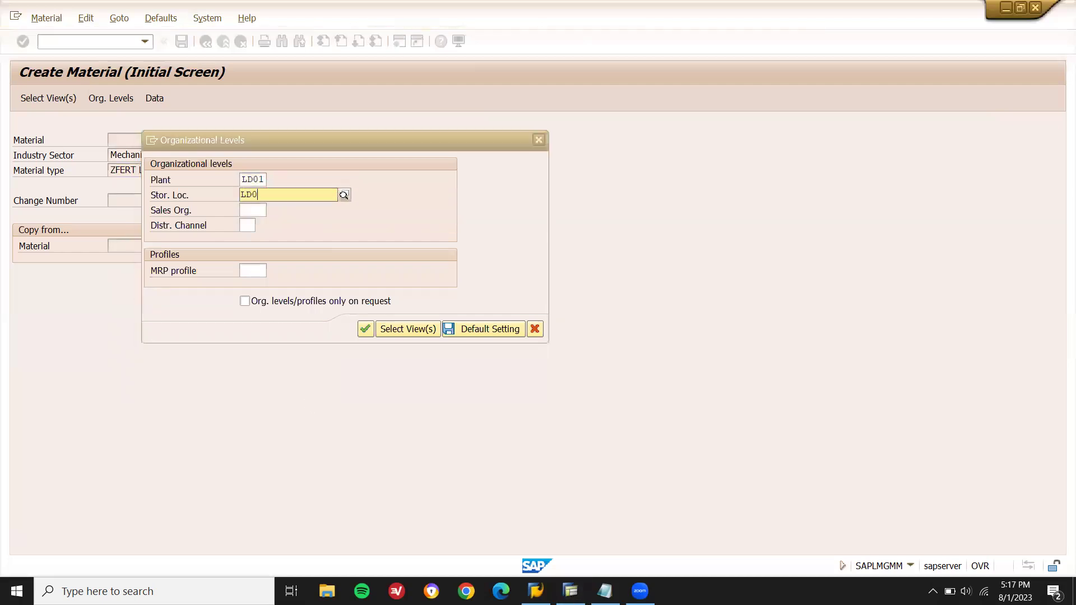
key(Tab)
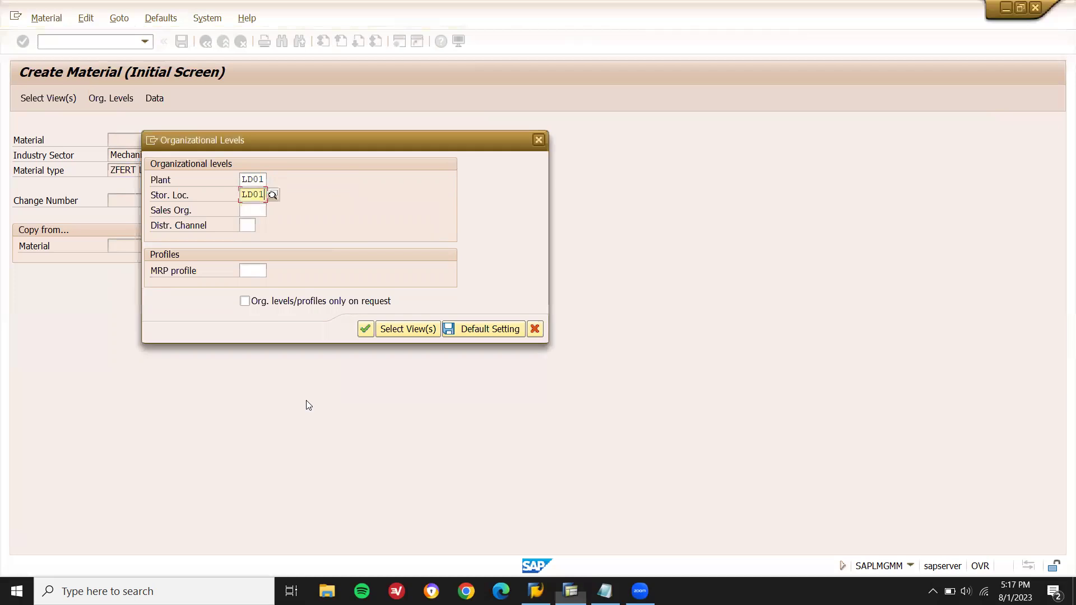
text(LD01)
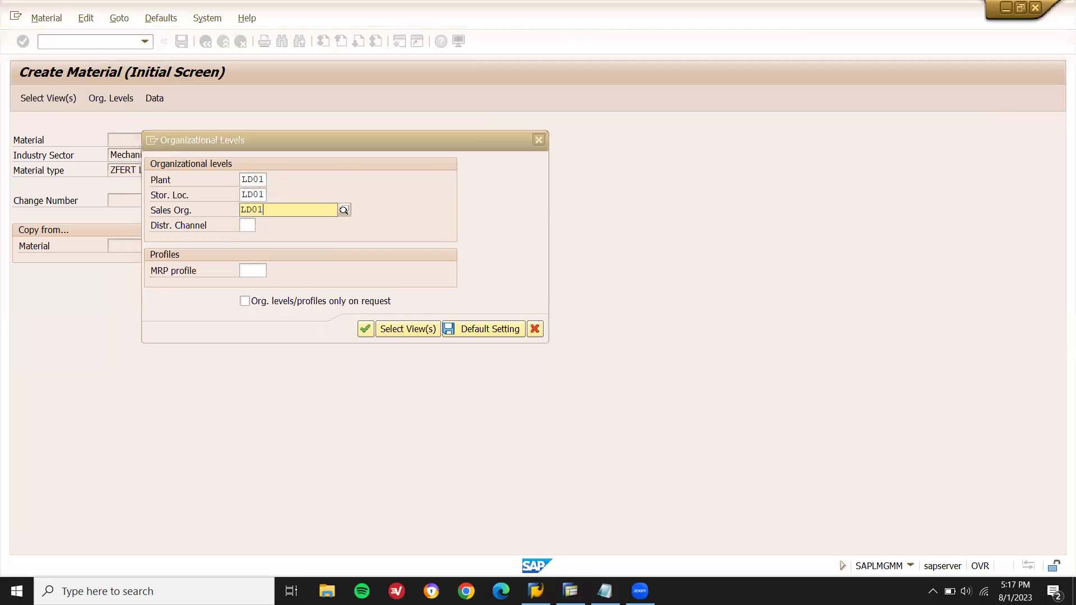
key(Tab)
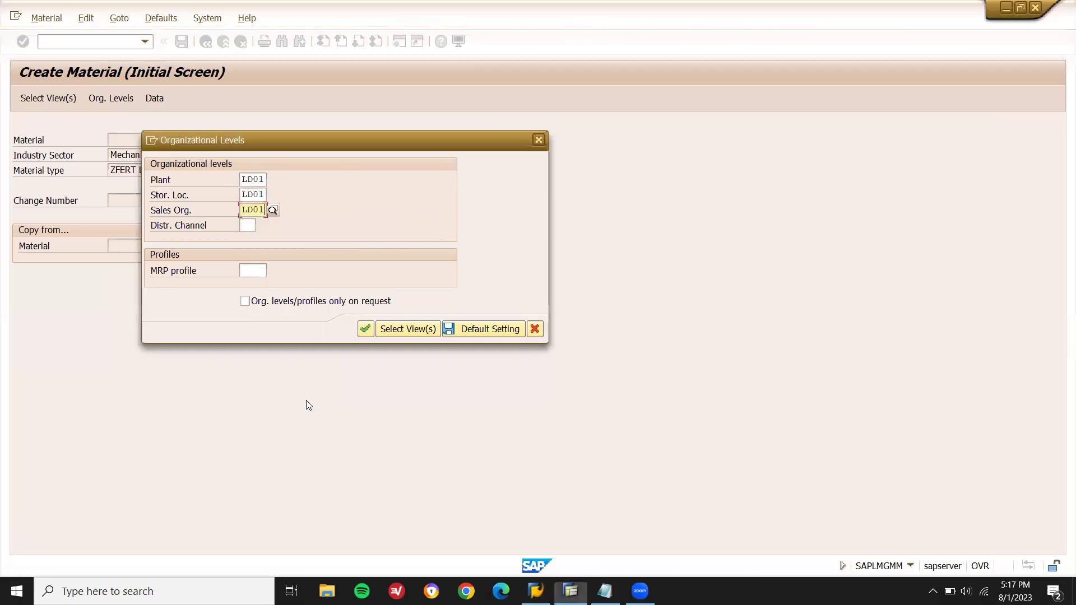
text(LD)
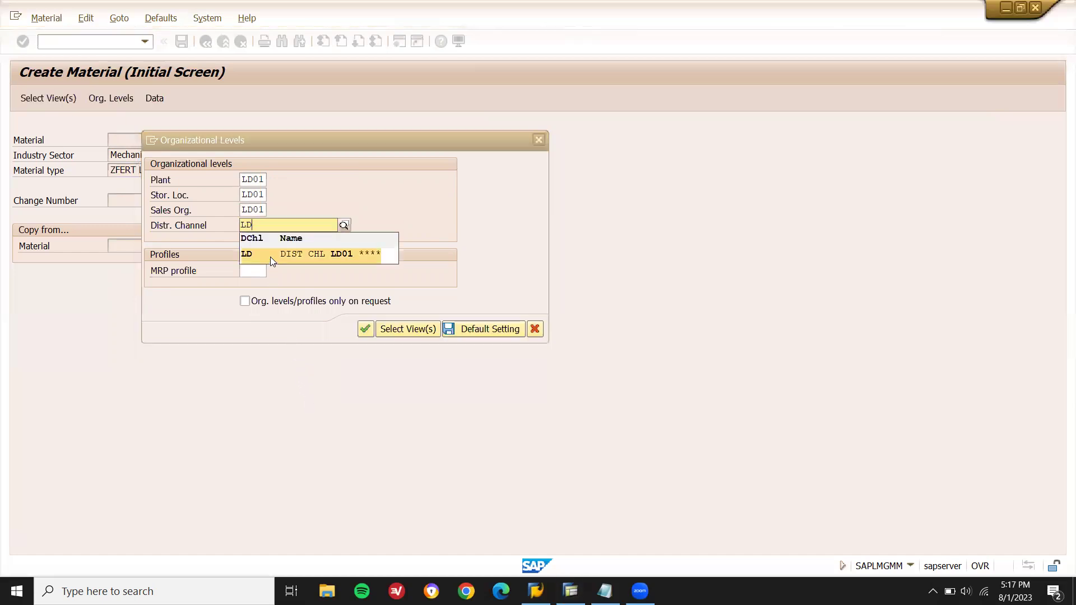
click(270, 255)
key(Return)
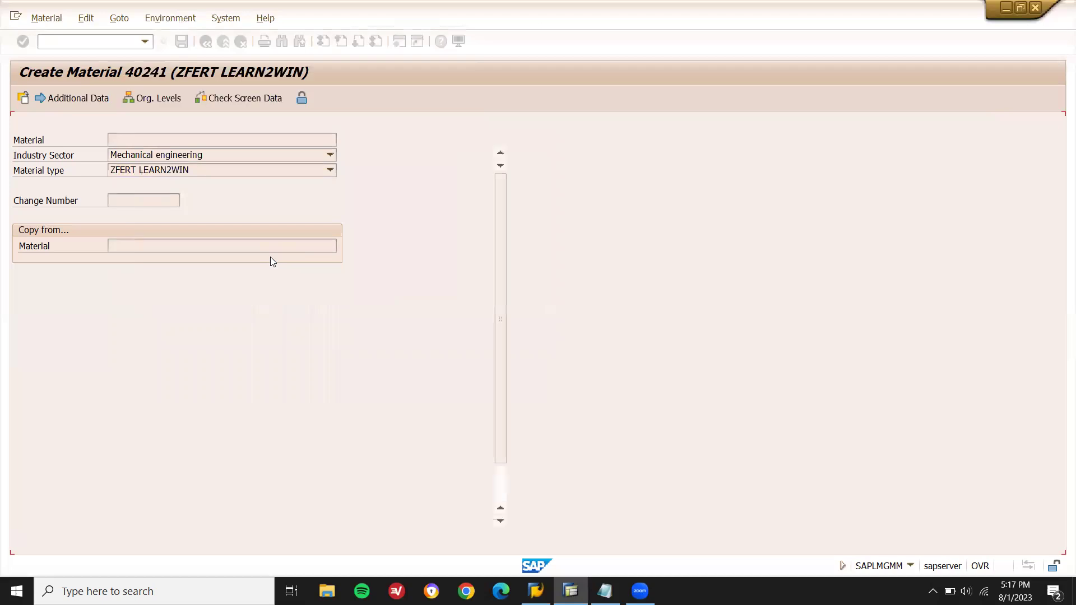
- Enter FINISHED PRODUCT as the material description and set the base unit of measure to EA
text(F)
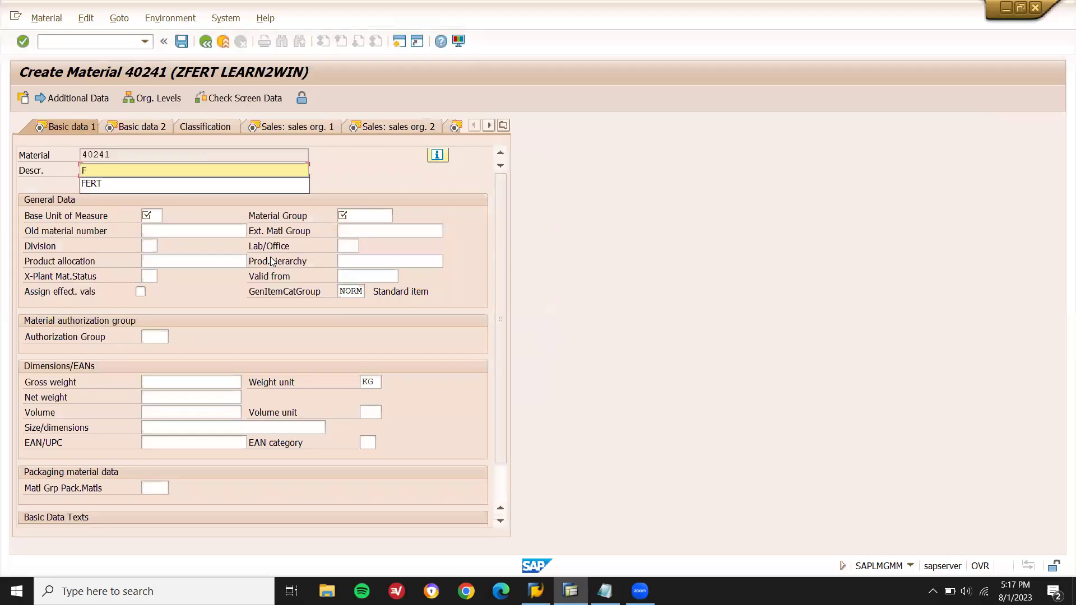
text(INISHED )
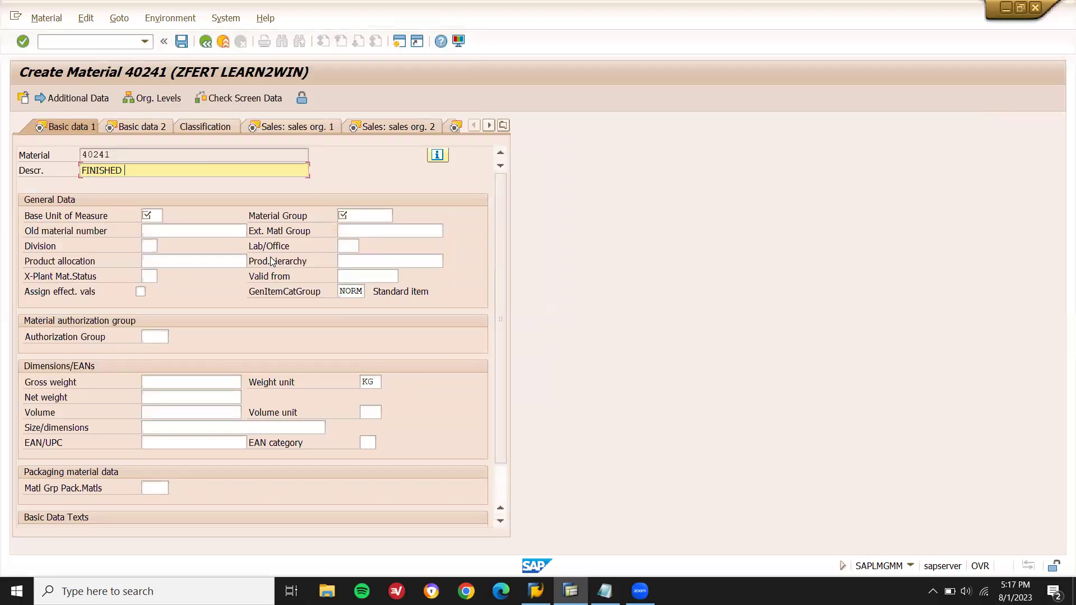
text(PRODUCT)
click(163, 219)
text(EA)
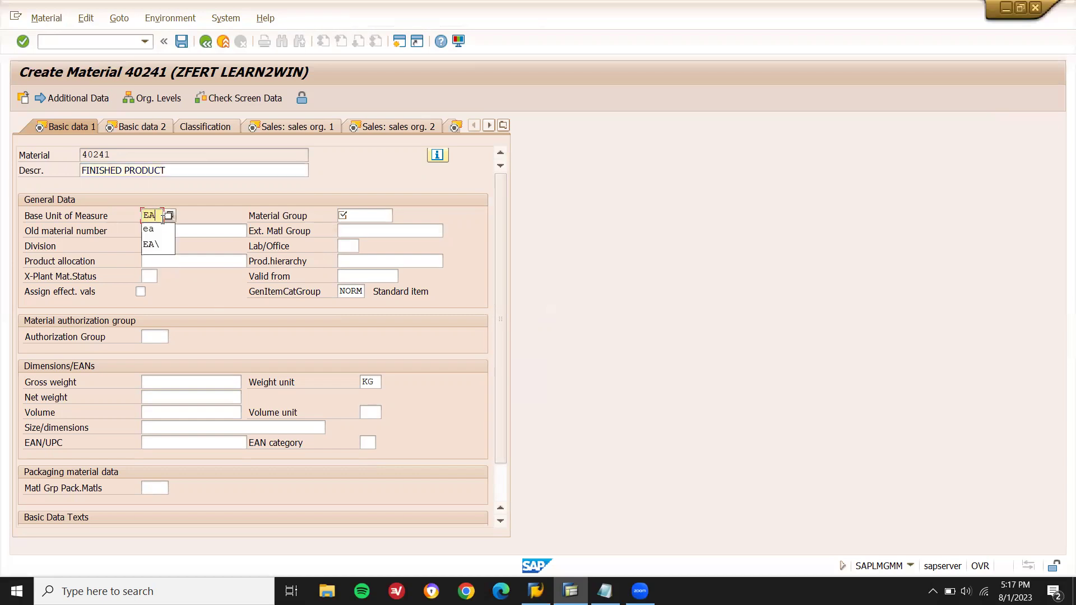
- Choose material group 02 (Material group 2) from the value list and continue to the Basic data 2 view
click(366, 215)
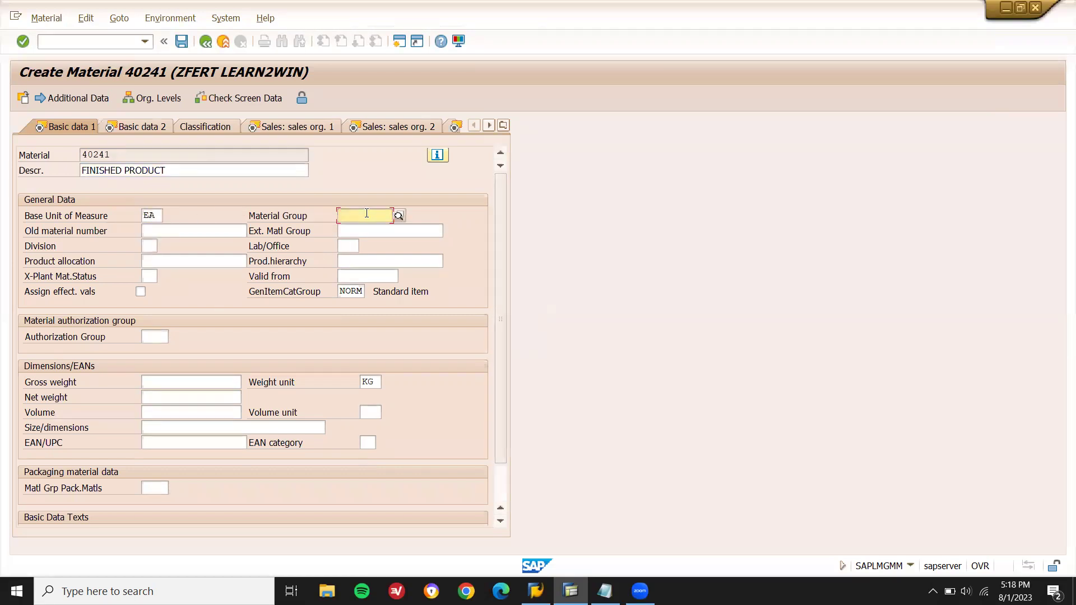
click(397, 215)
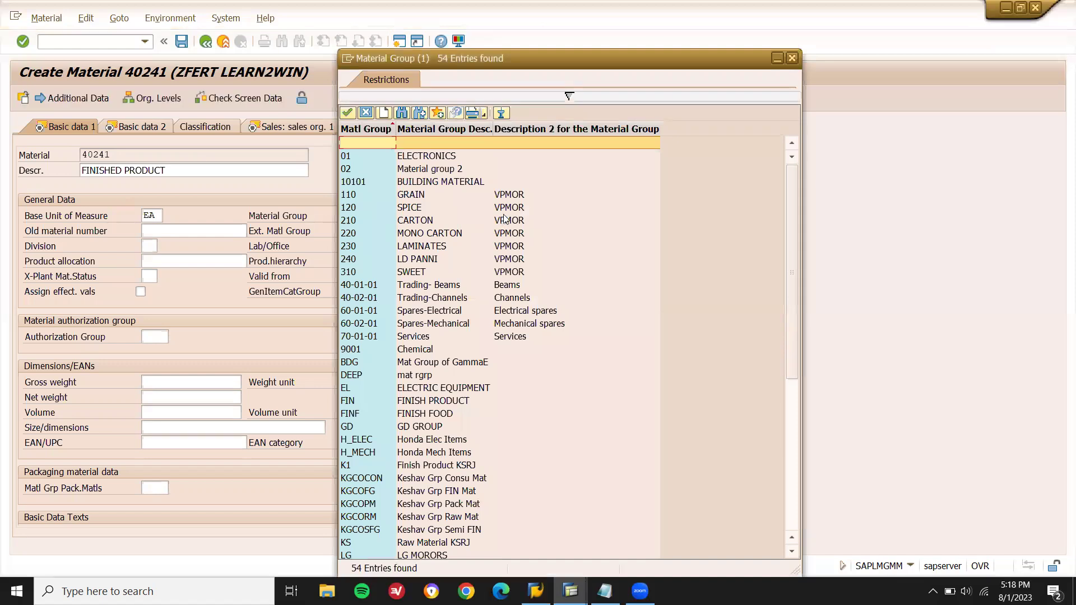
click(451, 168)
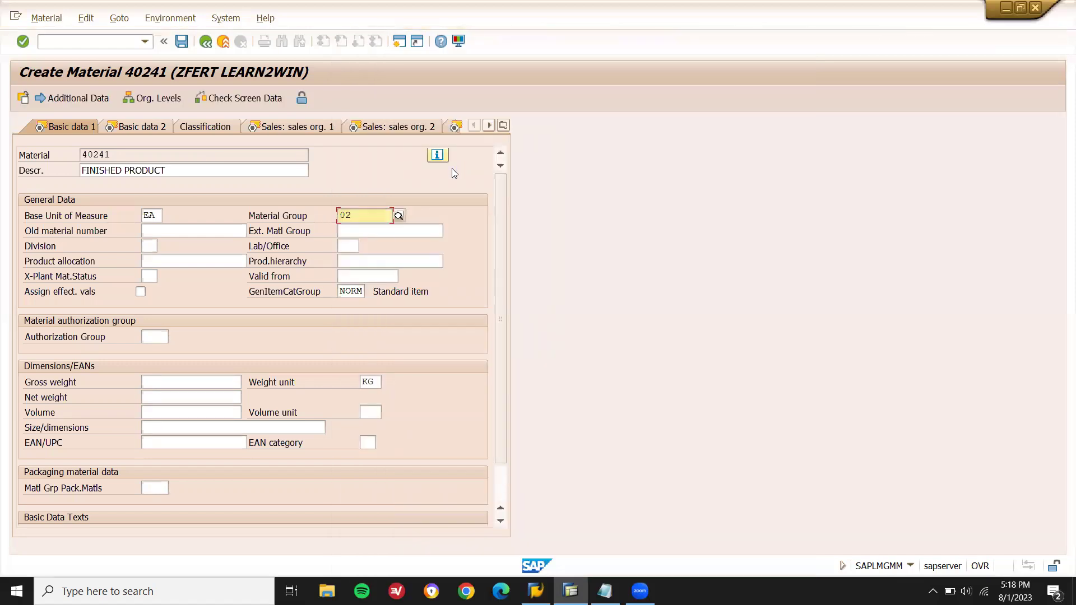
key(Return)
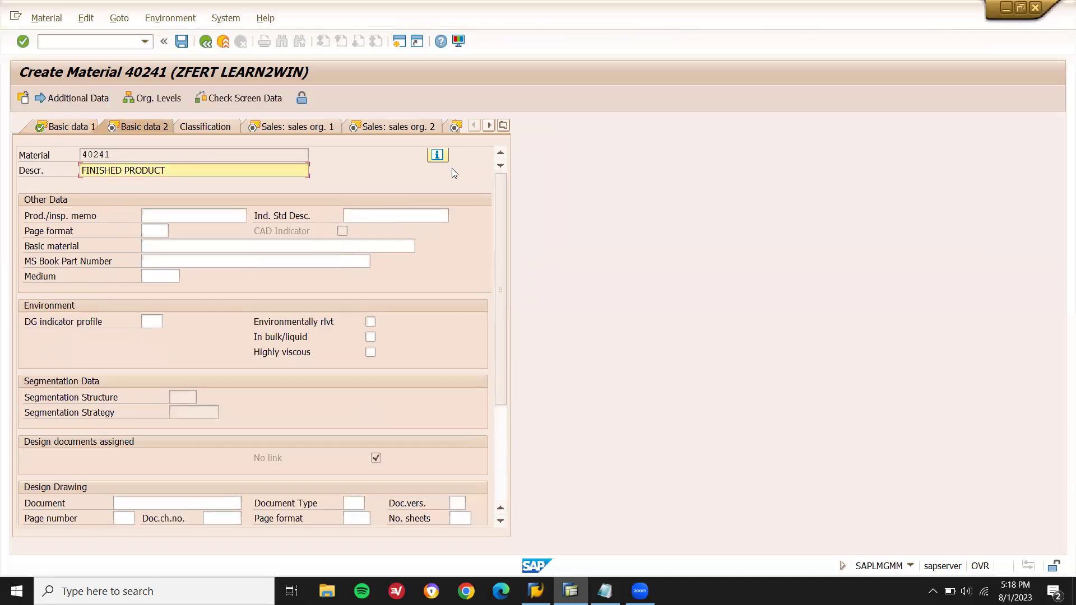
- Pass through Basic data 2, set Germany's output tax classification to 0 in Sales org. 1, and continue to Sales org. 2
key(Return)
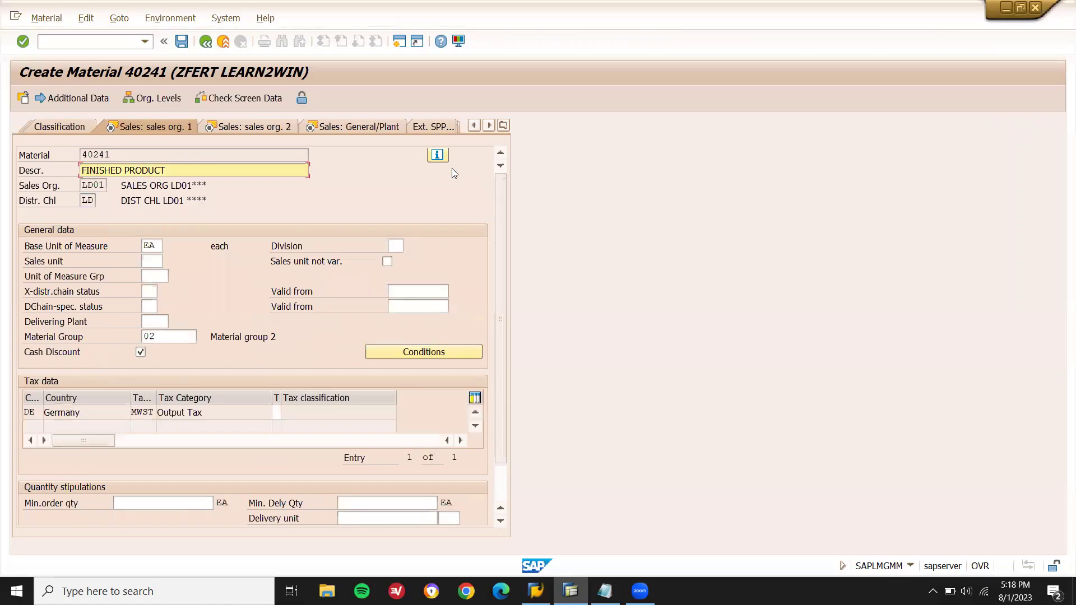
key(Return)
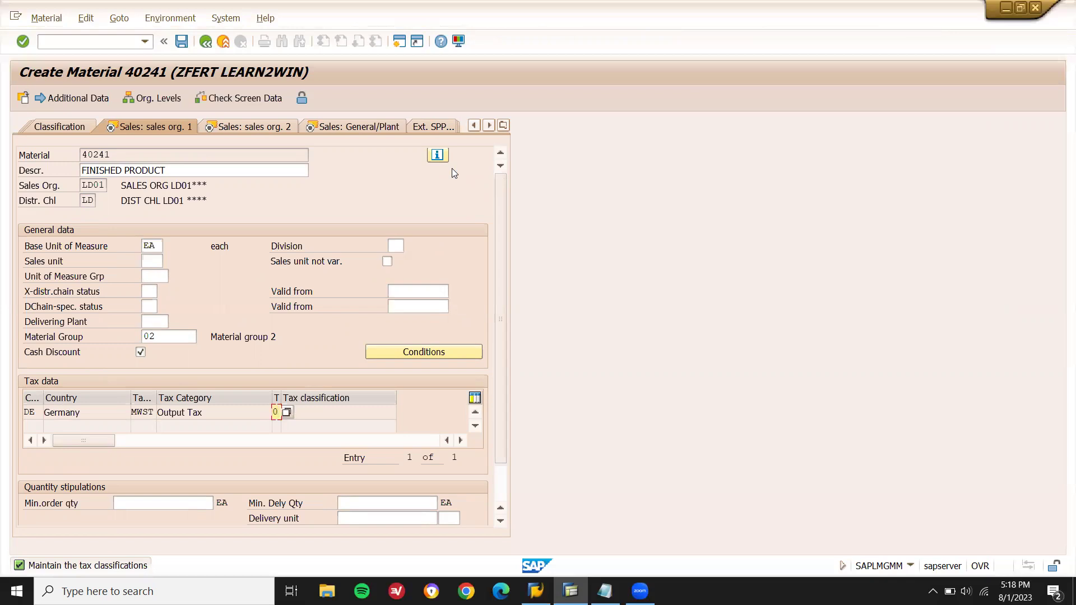
key(Return)
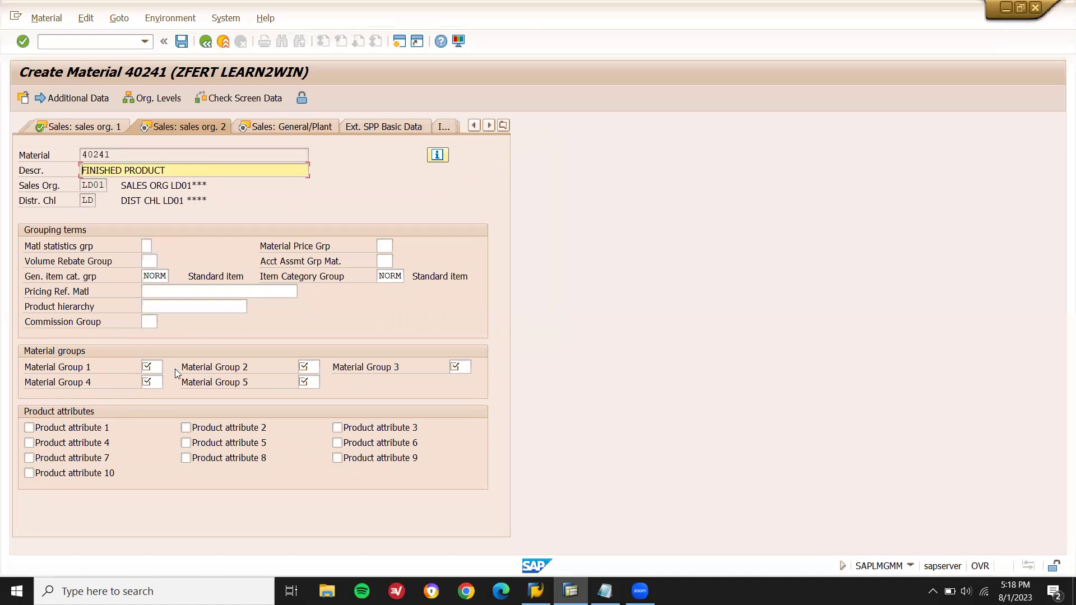
- Set material groups 1 through 5 to 000 and continue to the Sales: General/Plant view
click(157, 365)
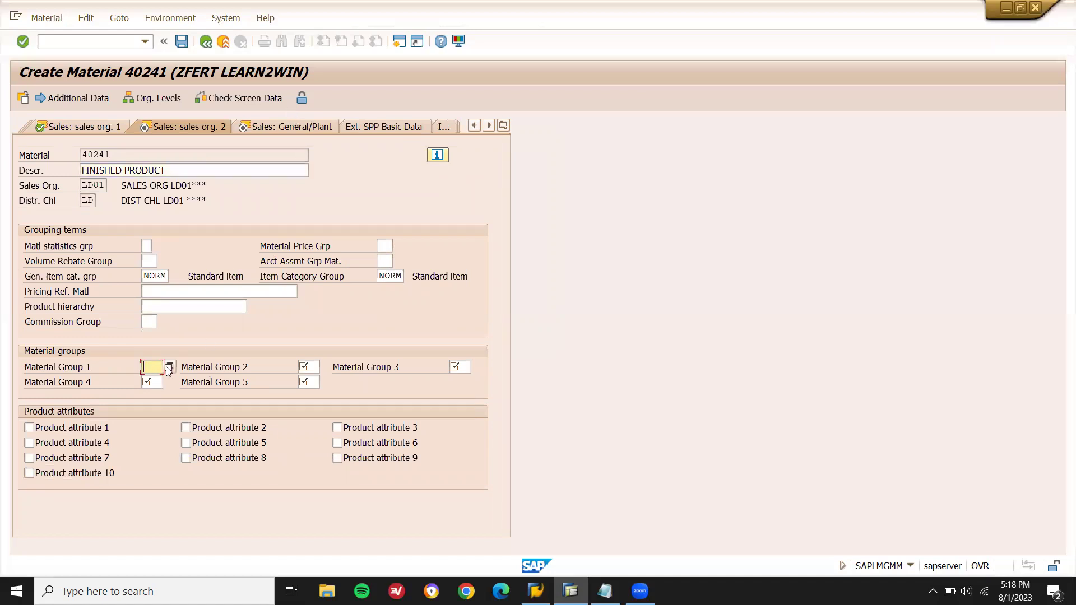
click(166, 366)
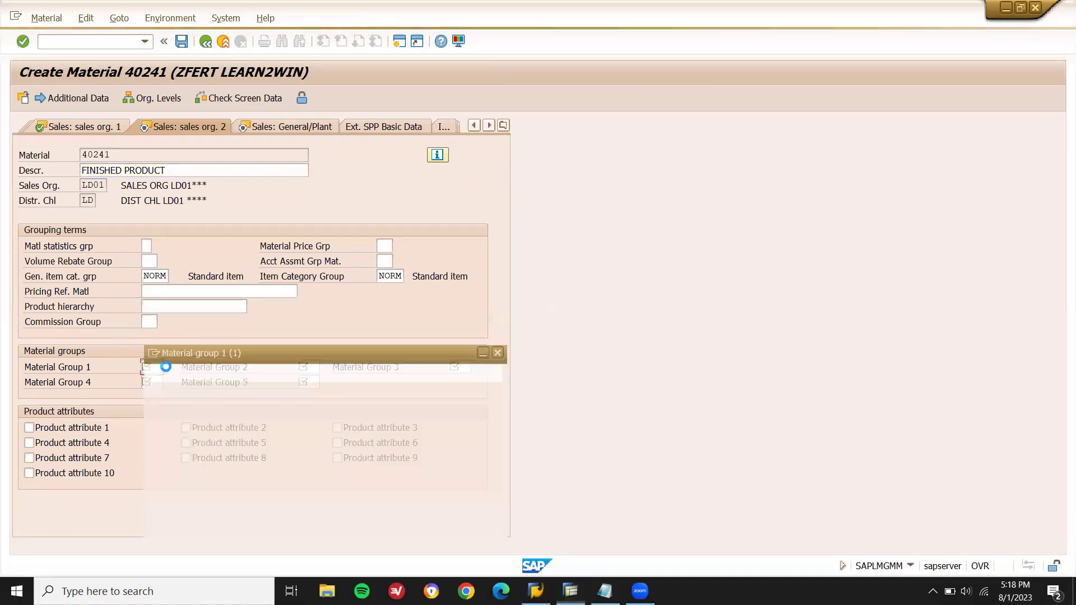
key(Escape)
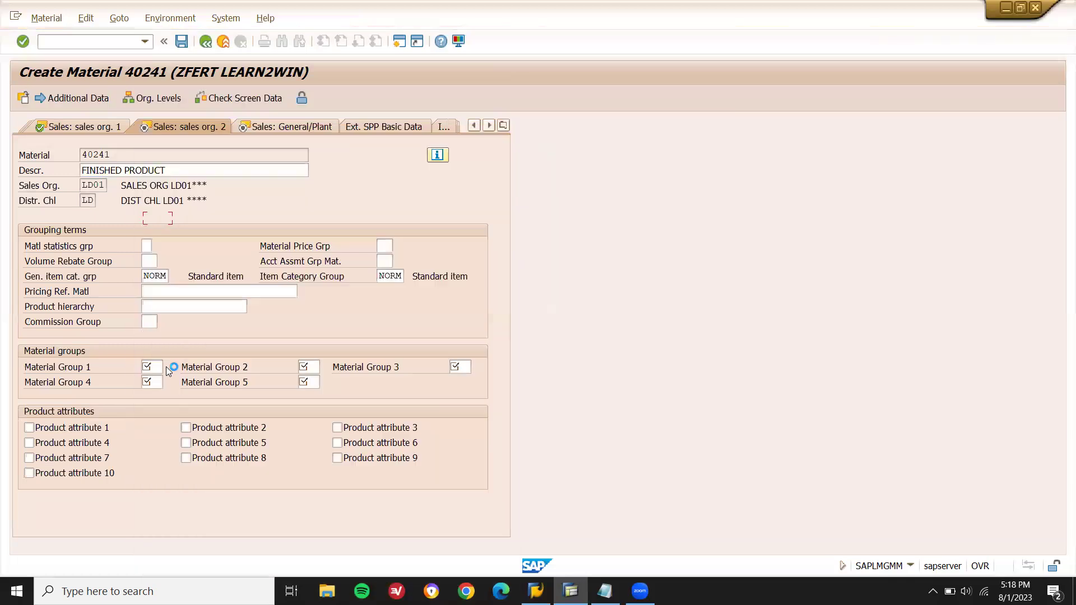
text(000)
click(312, 367)
text(000)
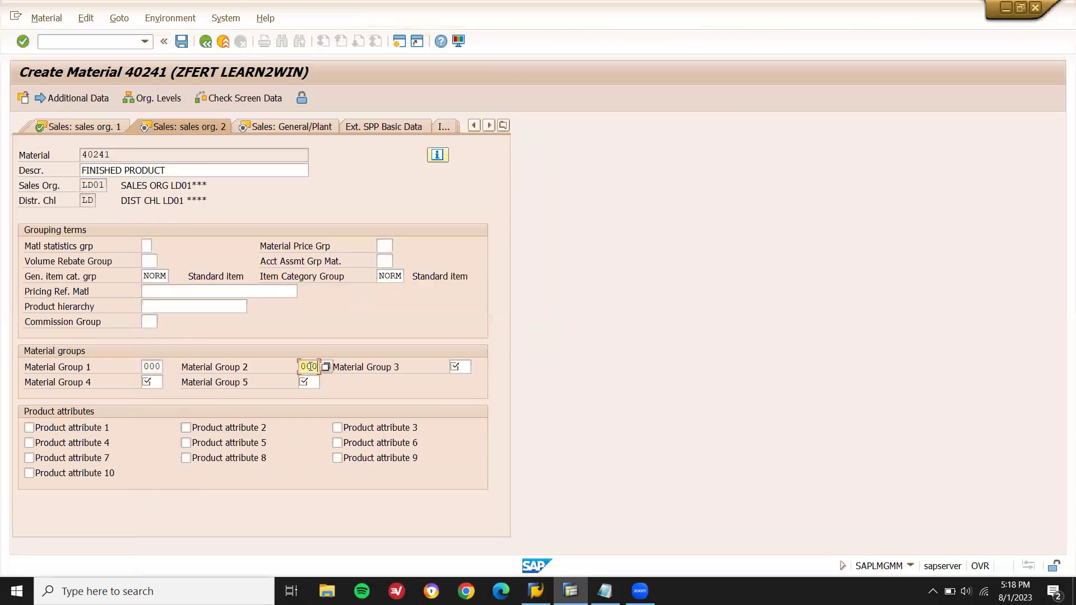
key(Tab)
text(000)
key(Tab)
key(Tab)
text(000)
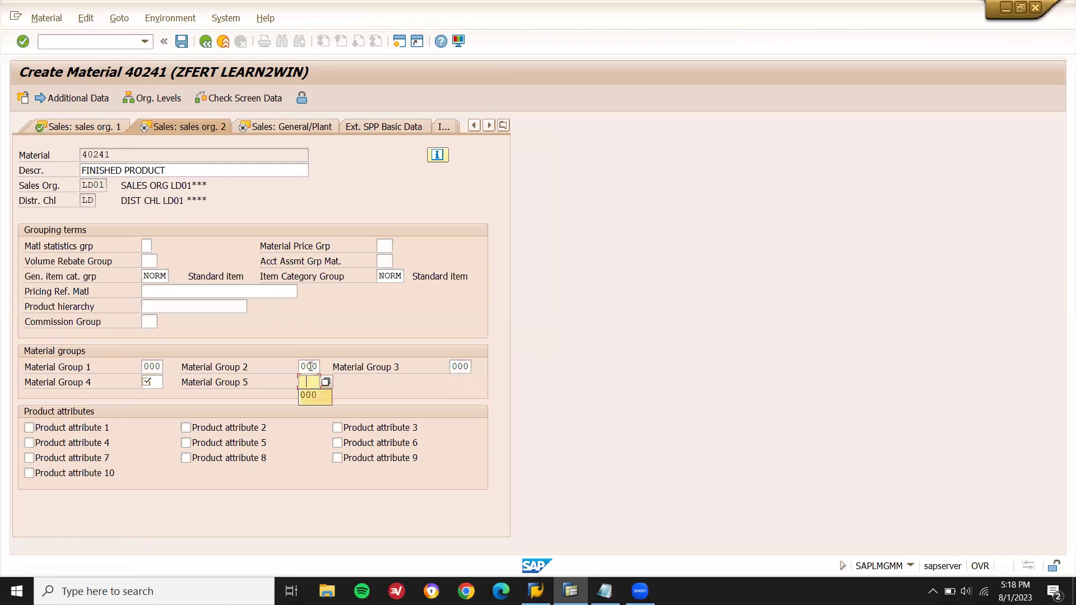
click(155, 381)
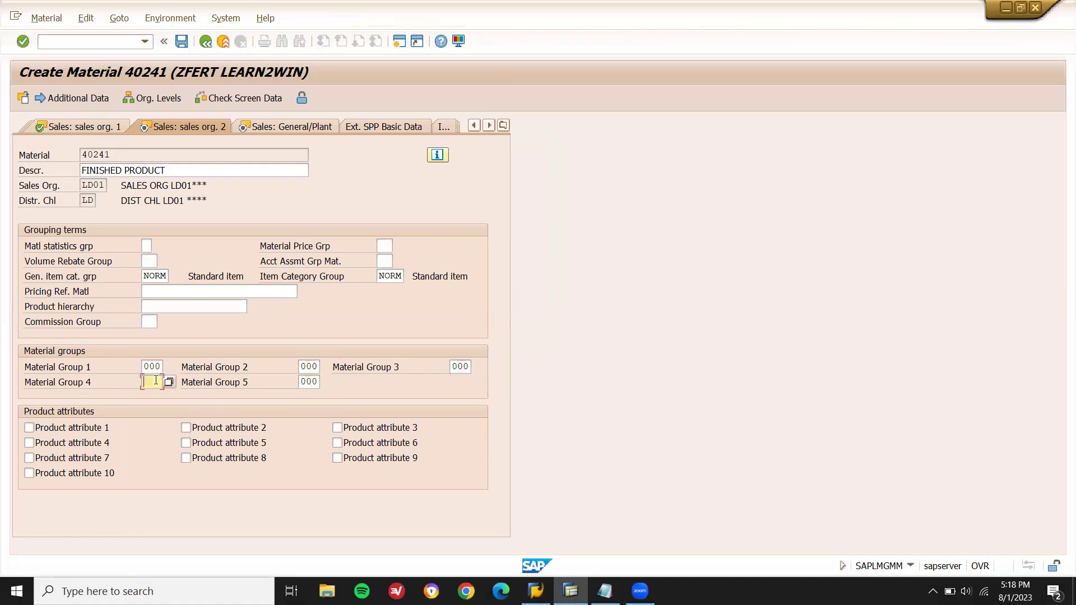
text(000)
key(Return)
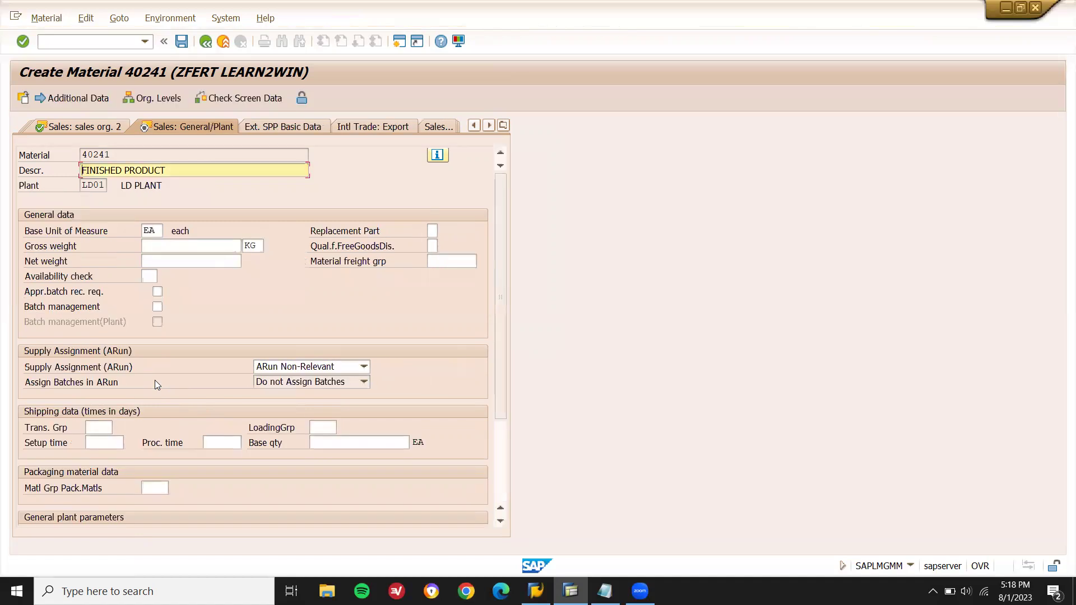
- Set the availability check to 01 and choose transportation group 0001 (On pallets) from the value list
click(151, 275)
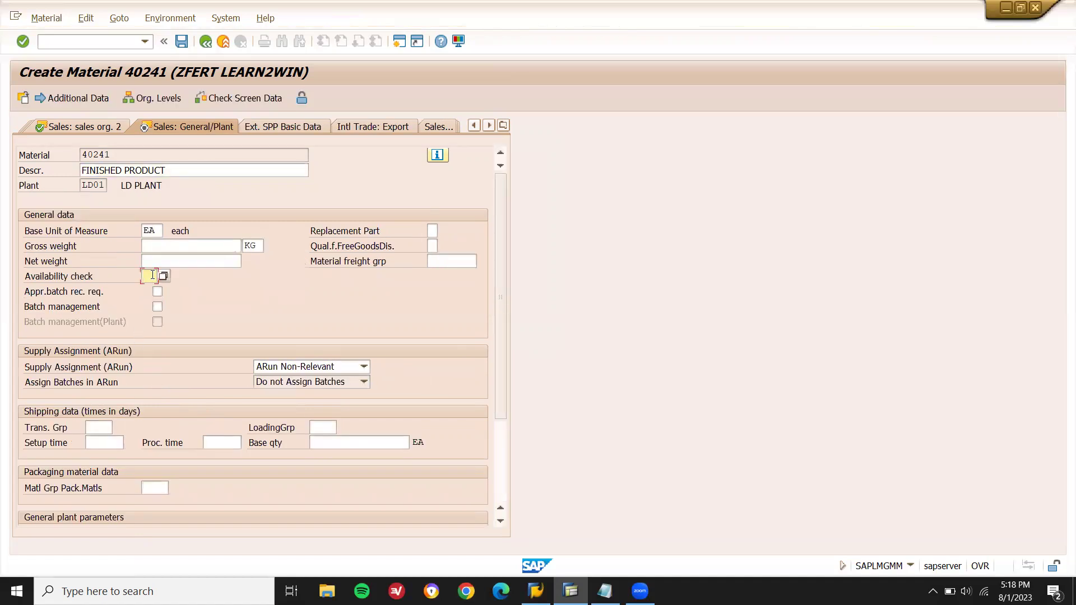
text(01)
click(95, 427)
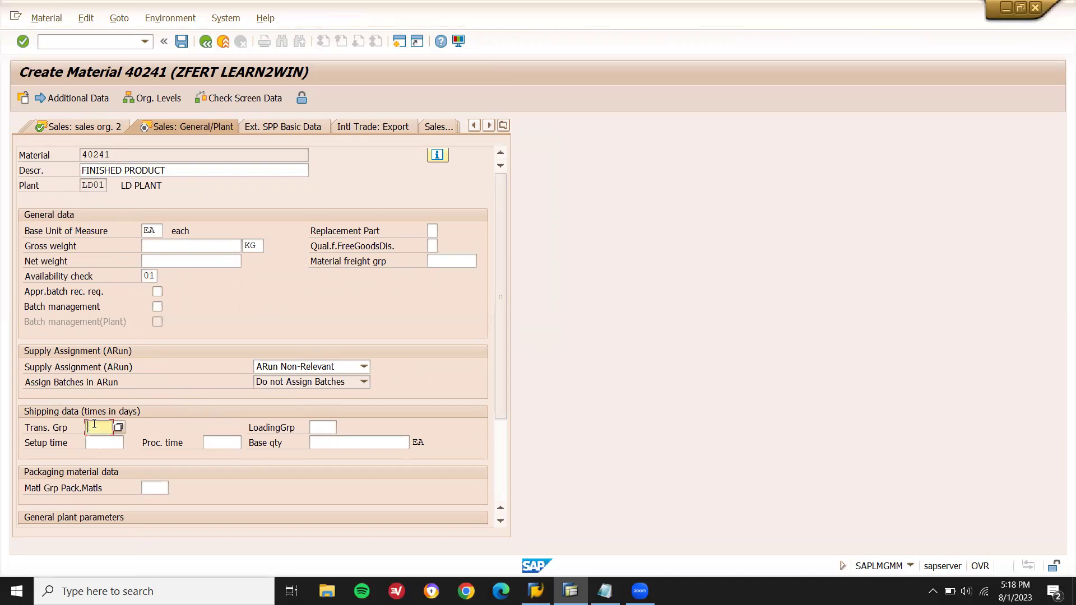
click(94, 425)
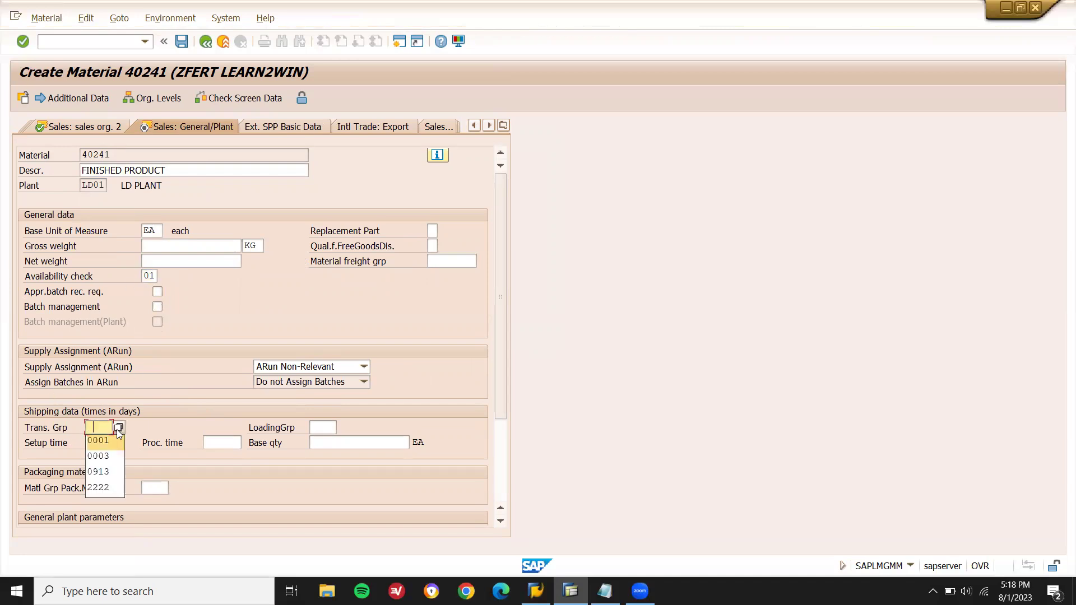
click(117, 428)
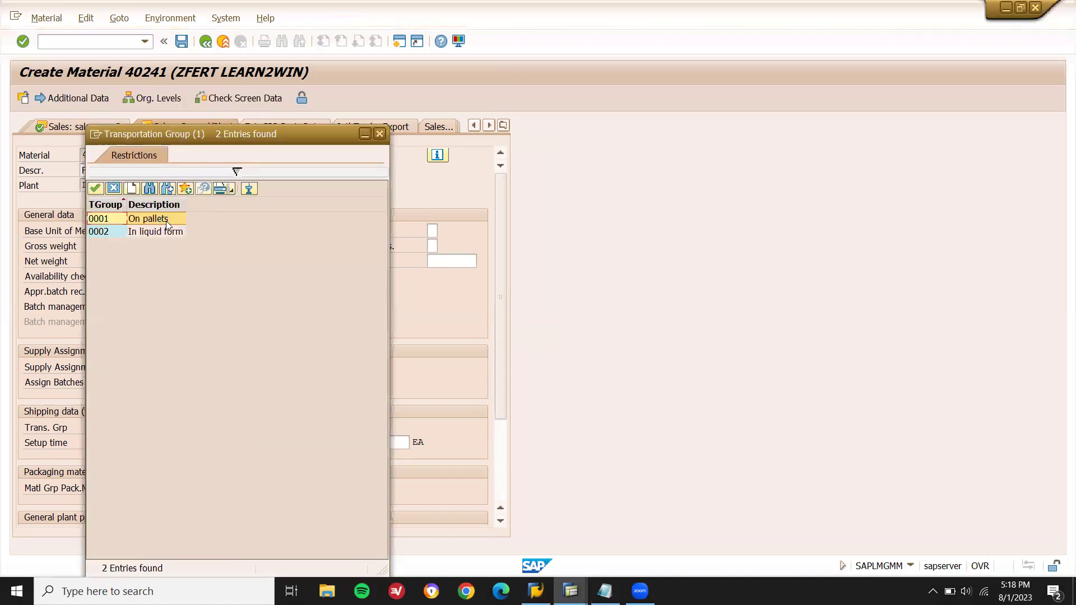
double_click(167, 224)
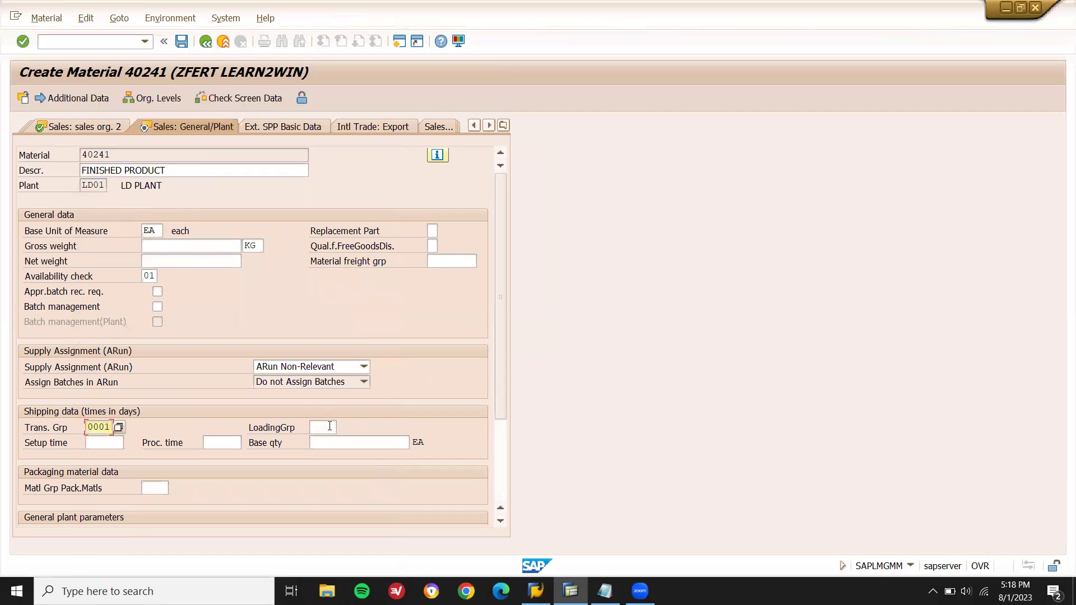
- Choose loading group 0001 (Crane) and continue to the Purchasing view, leaving the profit center empty
click(330, 427)
click(343, 427)
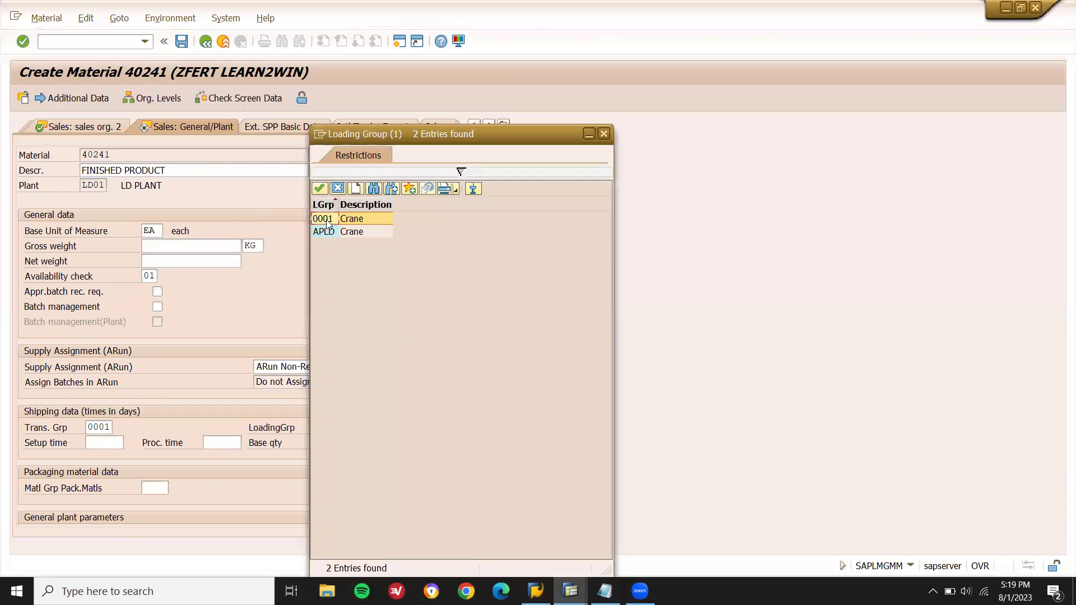
double_click(326, 219)
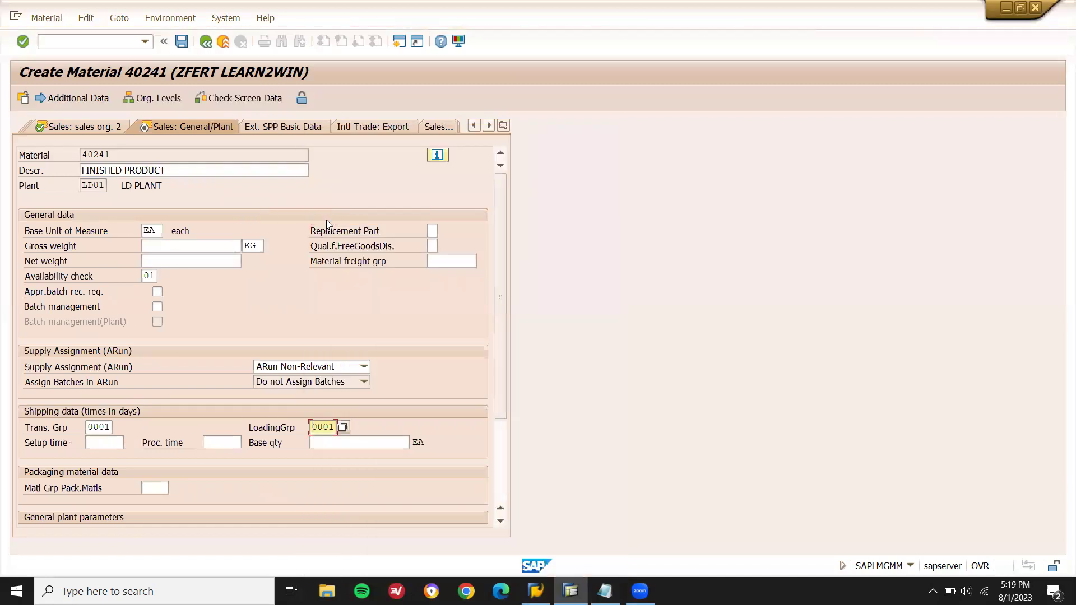
key(Return)
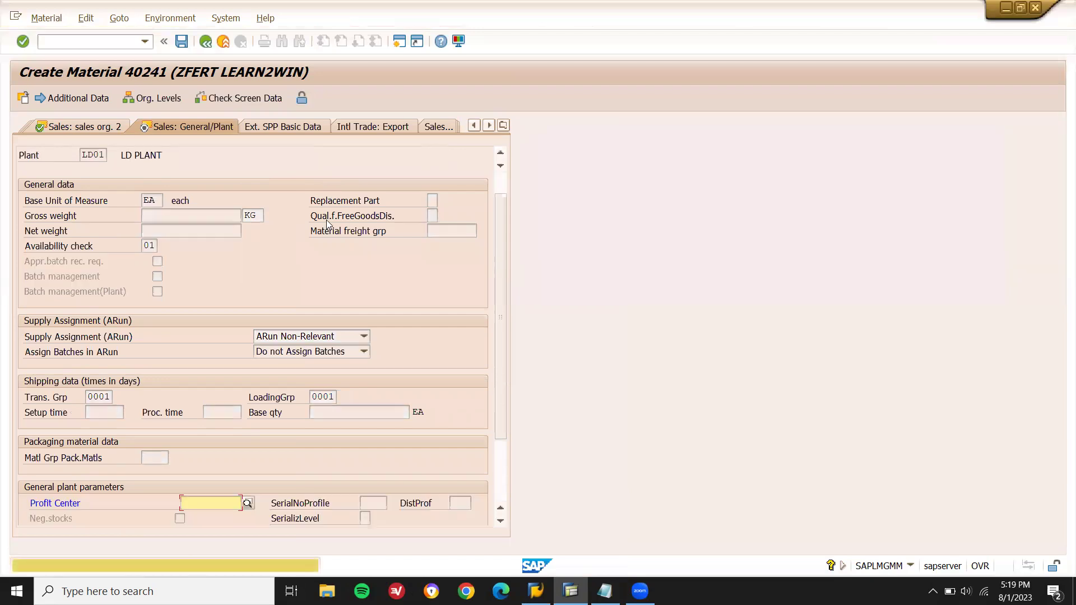
key(Return)
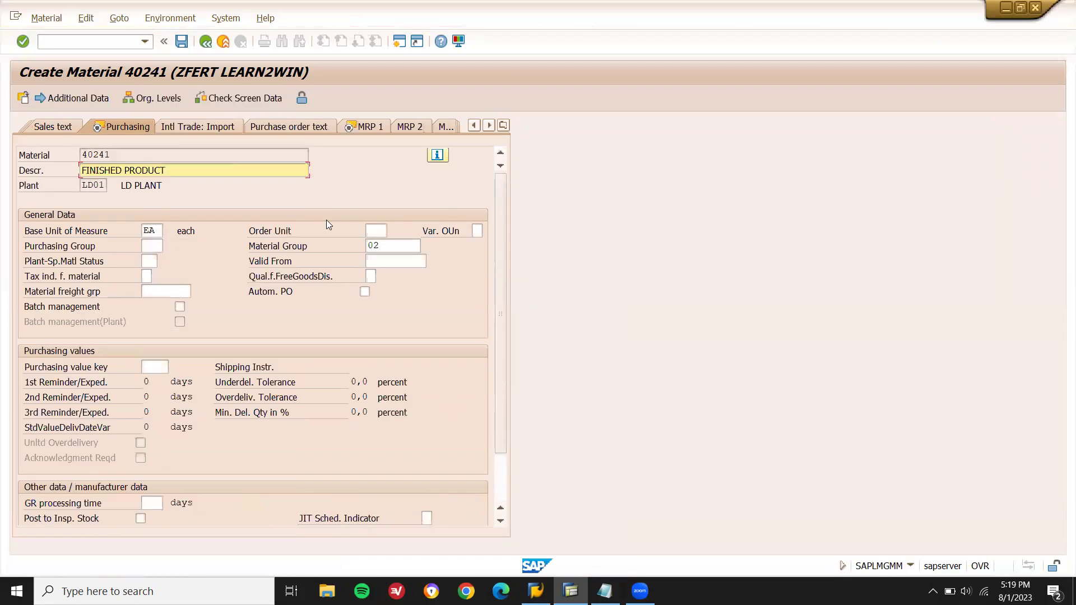
- Pass through Purchasing, set the MRP type to ND in MRP 1, and continue past the plant data/storage views to Accounting 1
key(Return)
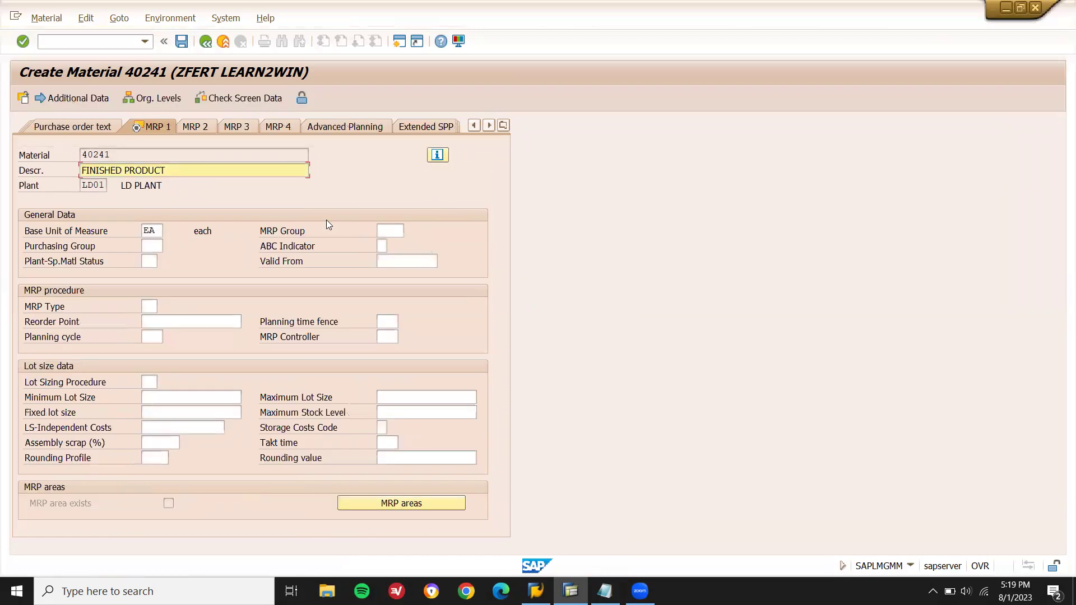
click(149, 308)
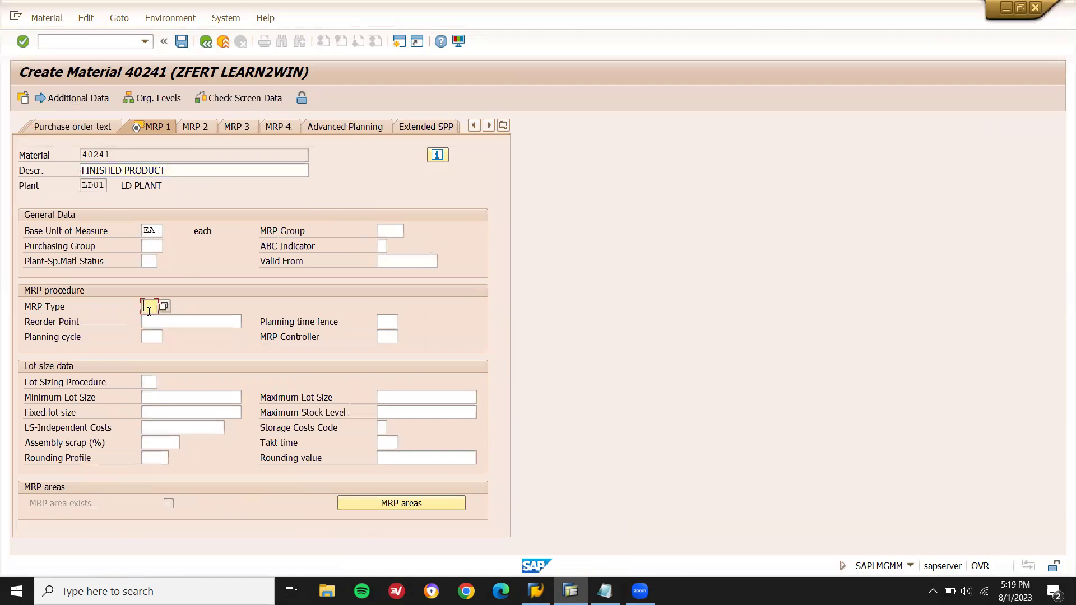
text(ND)
key(Return)
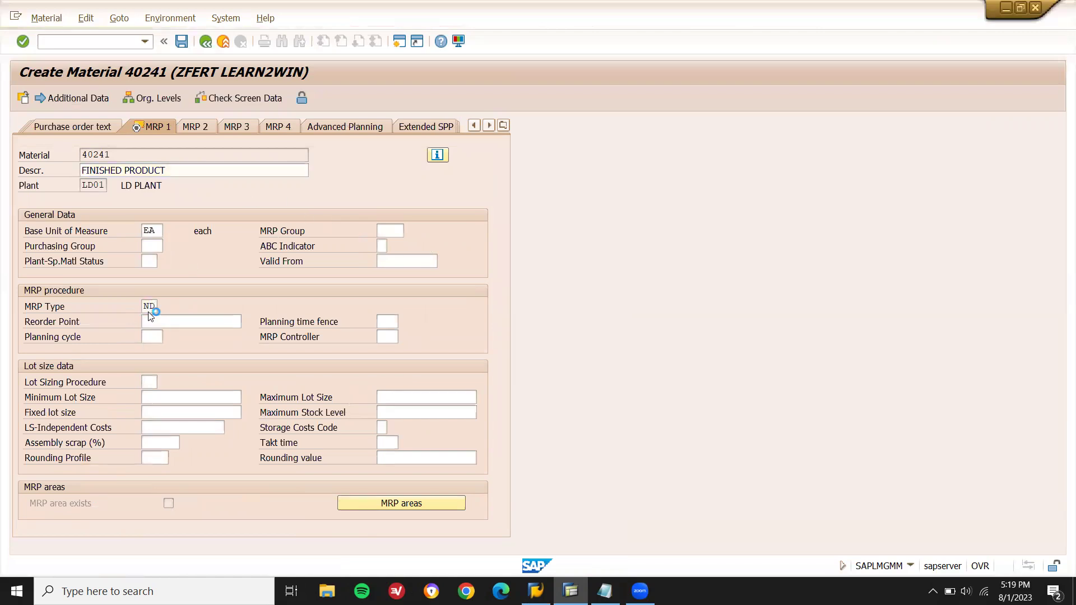
key(Return)
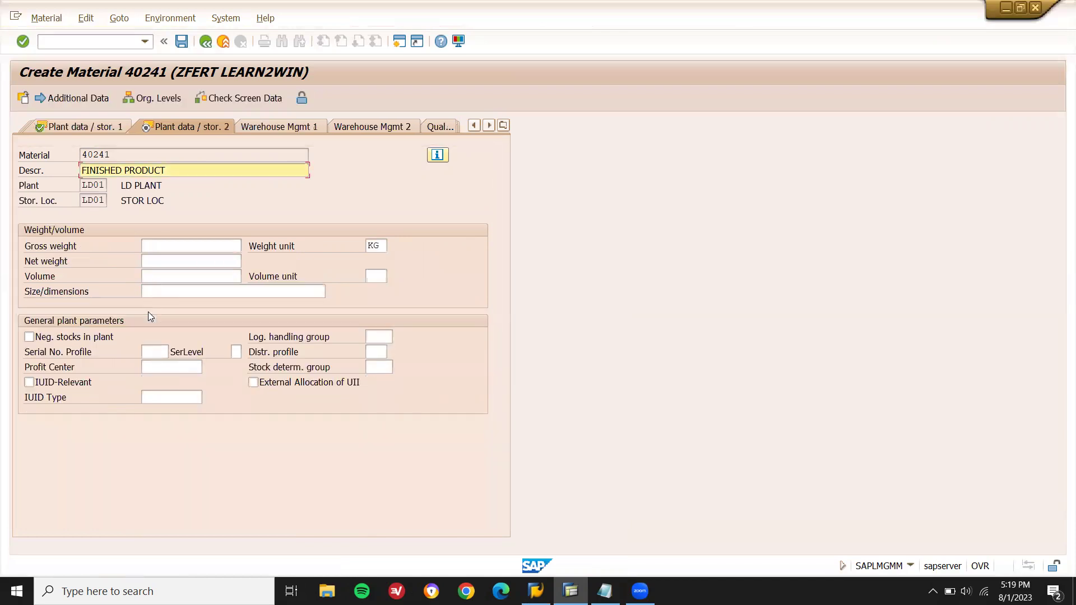
key(Return)
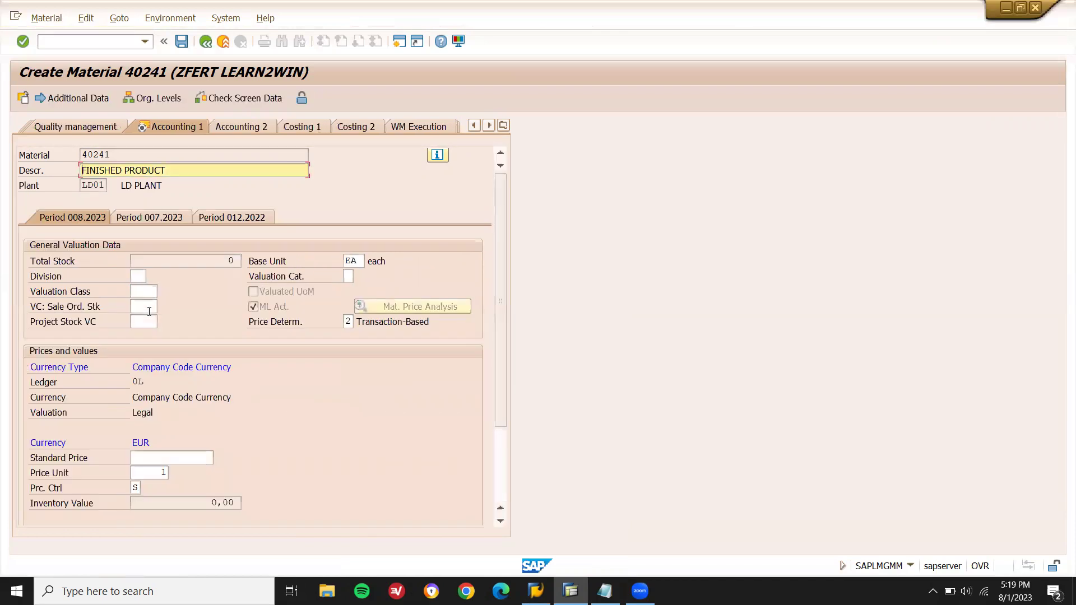
- Choose valuation class 7920 (Finished products) from the value list, leave the standard price empty, and save the material
click(146, 292)
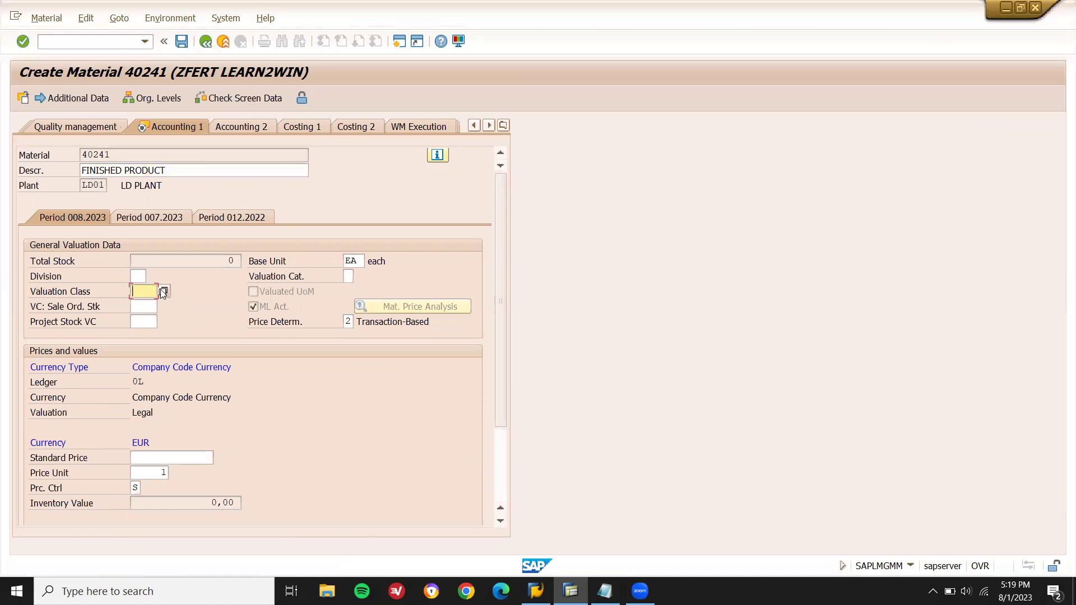
click(164, 291)
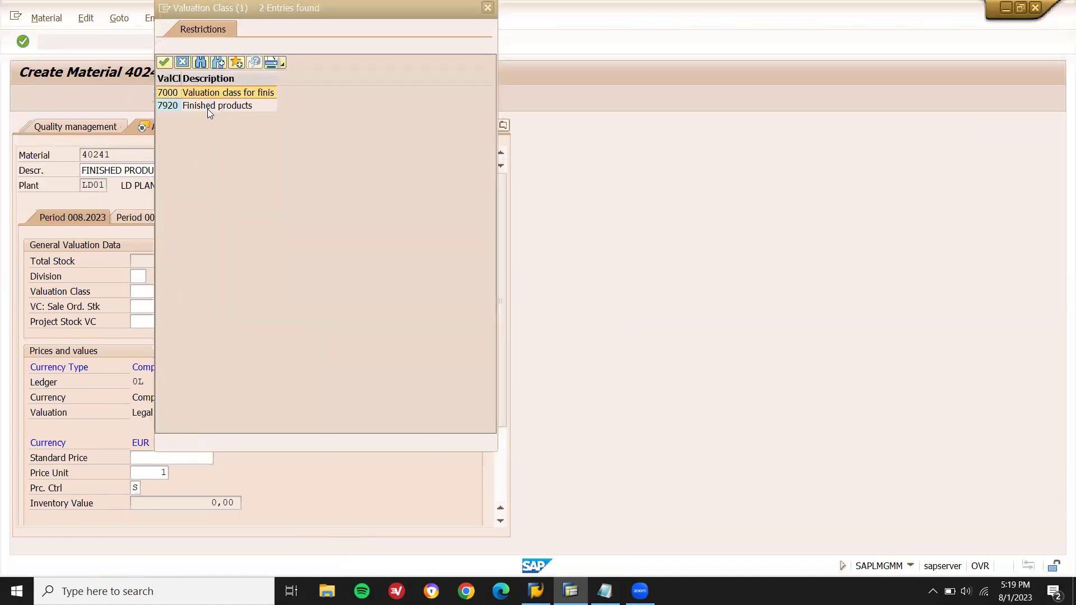
double_click(207, 108)
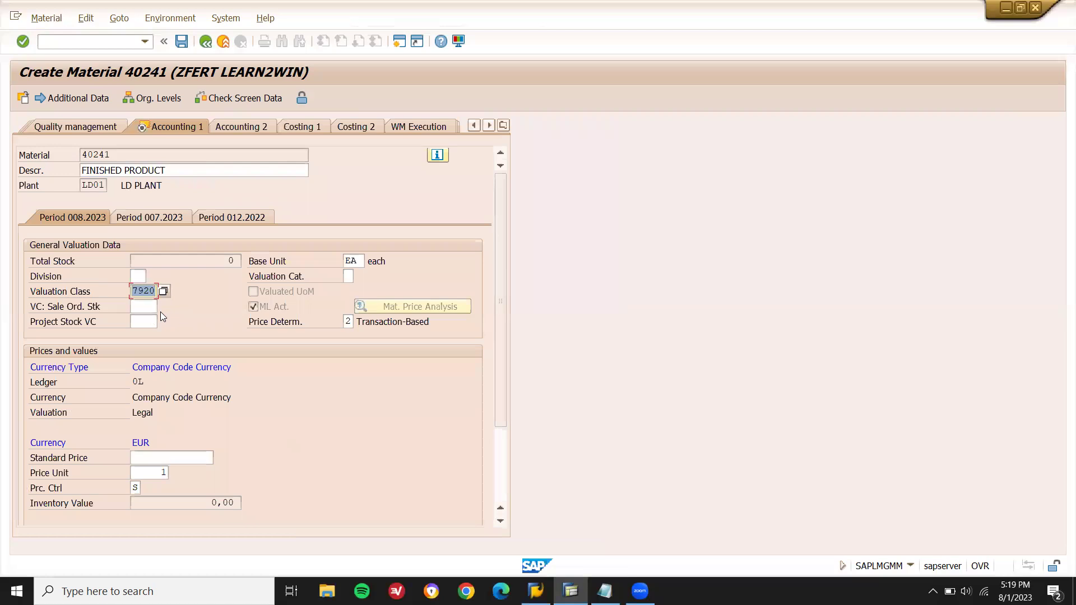
key(Return)
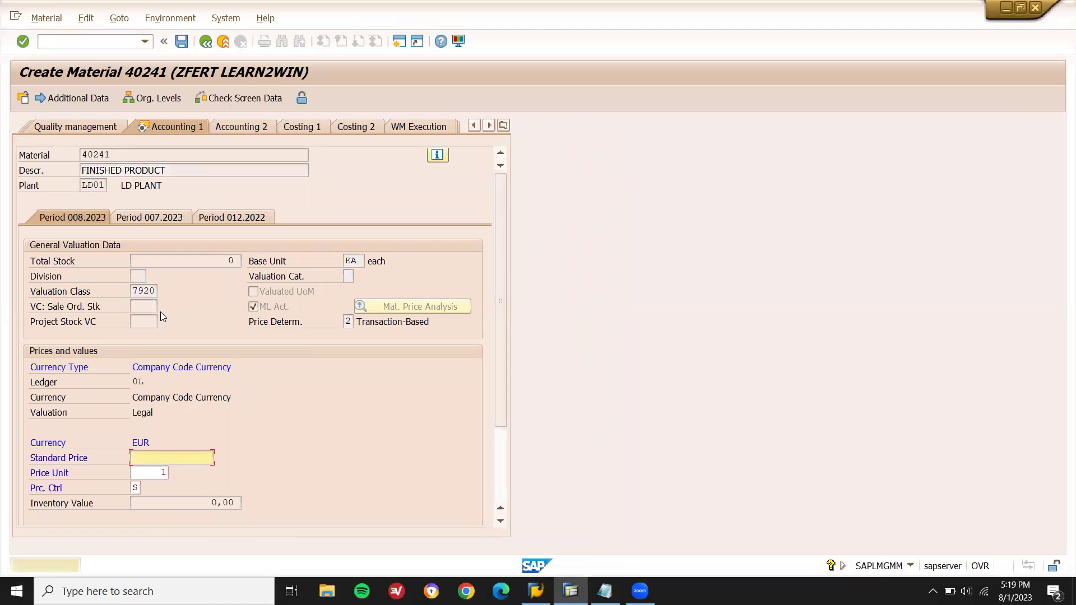
key(Return)
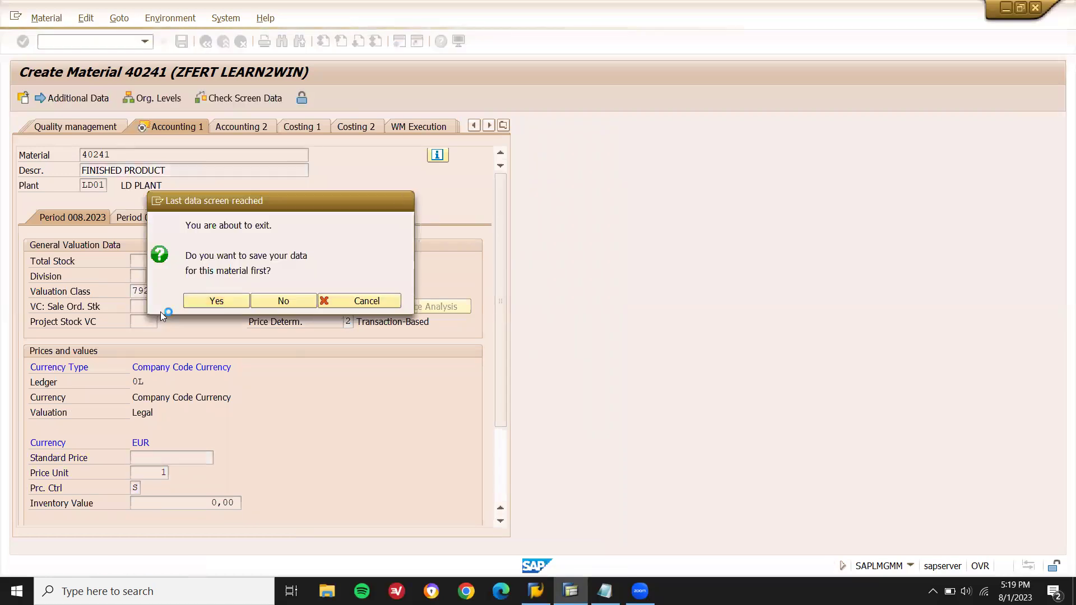
key(Return)
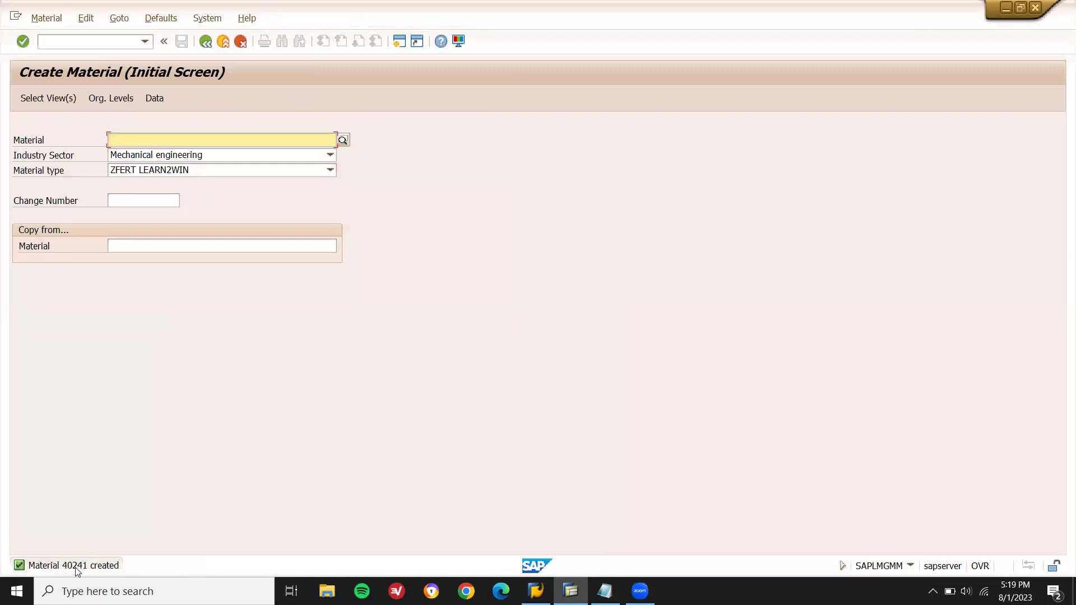
- Switch to Notepad and add the material number 40241 after MM01 on the second line of the process list
click(604, 591)
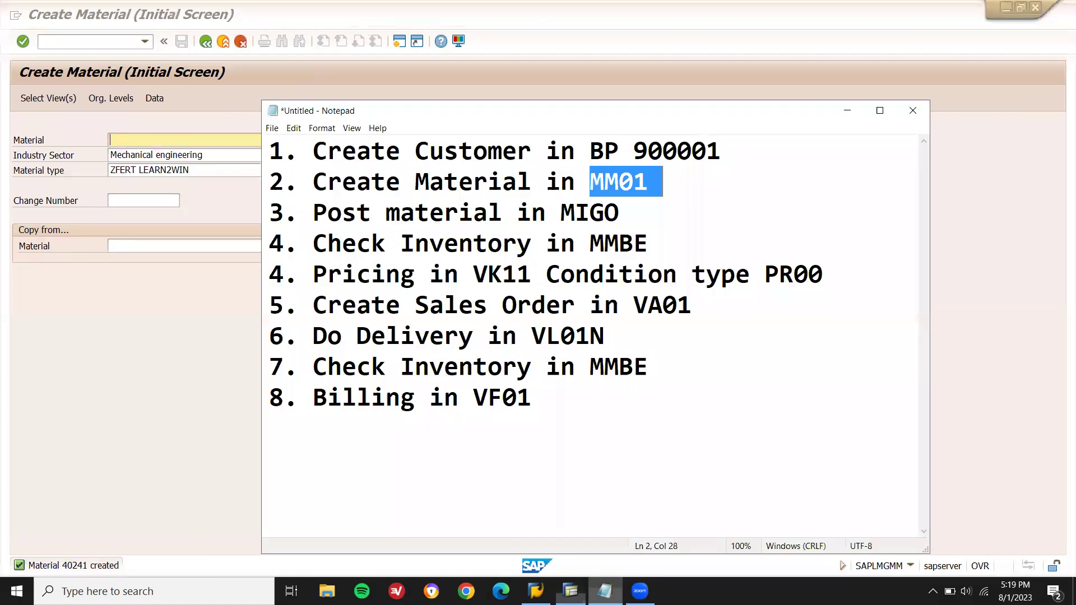
click(695, 183)
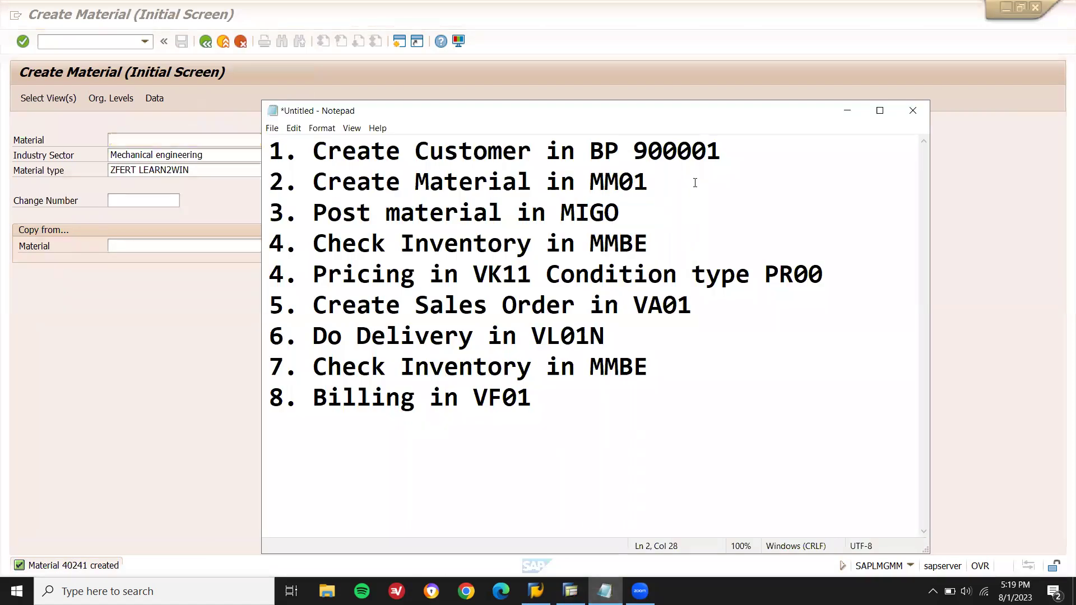
text(40241)
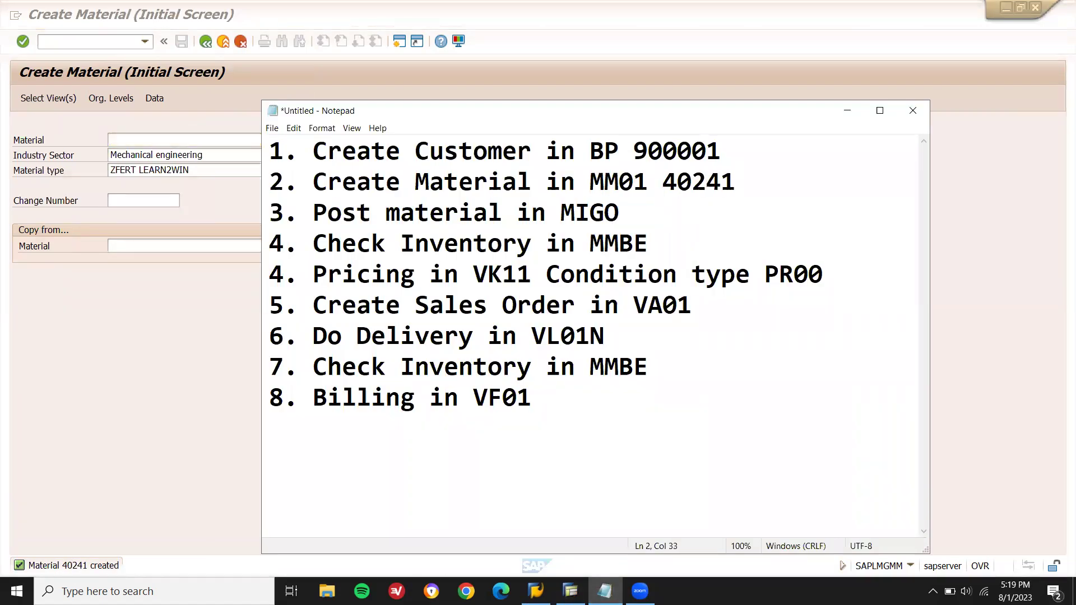
- Look up the goods posting transaction in the list, switch back to SAP, leave material creation and open transaction MIGO
click(655, 202)
double_click(580, 219)
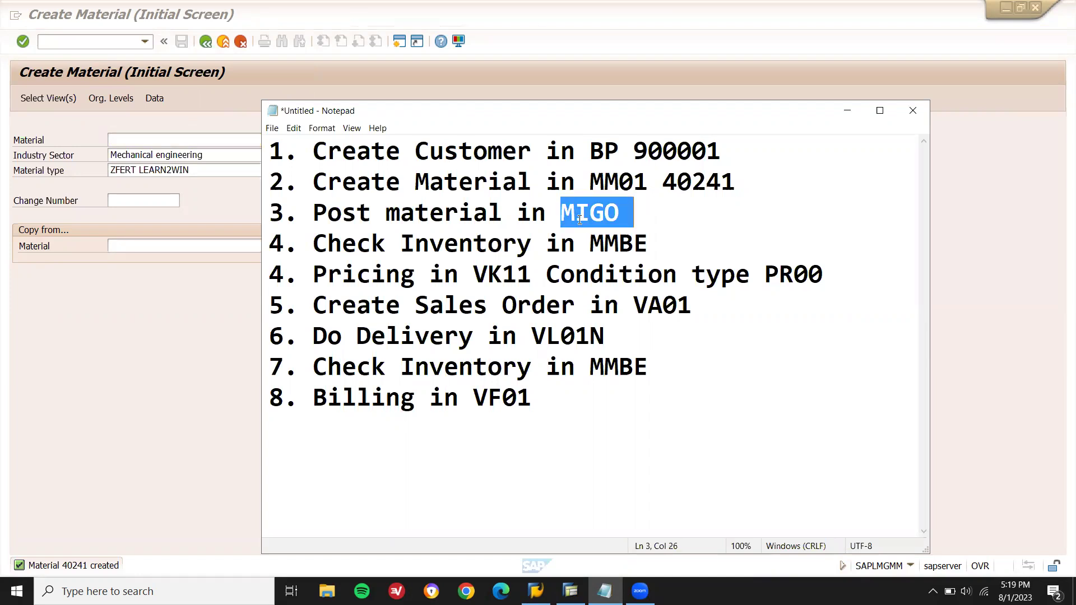
click(105, 37)
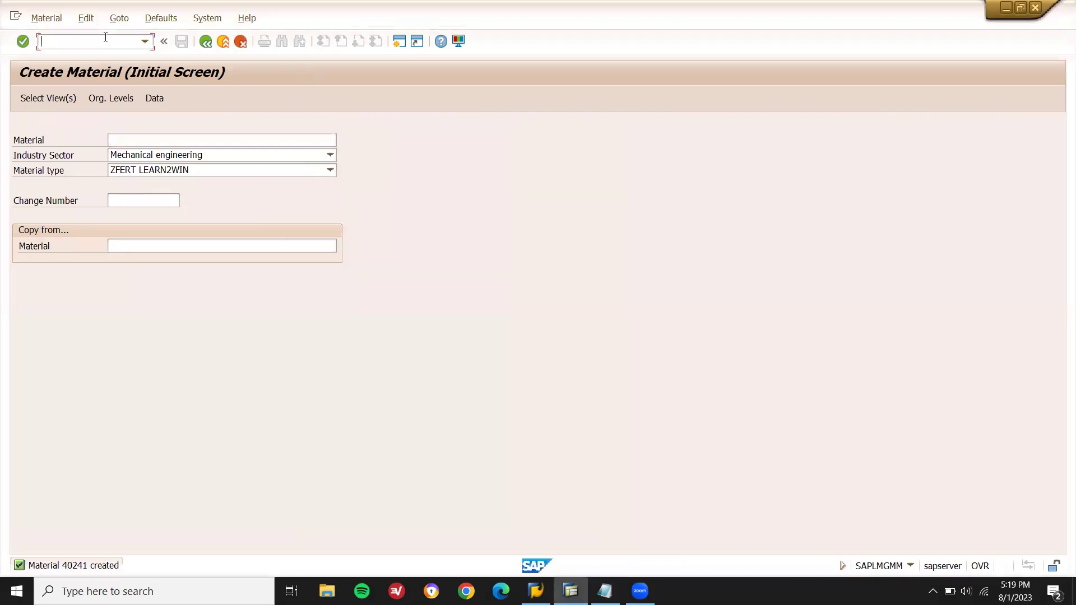
text(/N)
key(Return)
text(MIG)
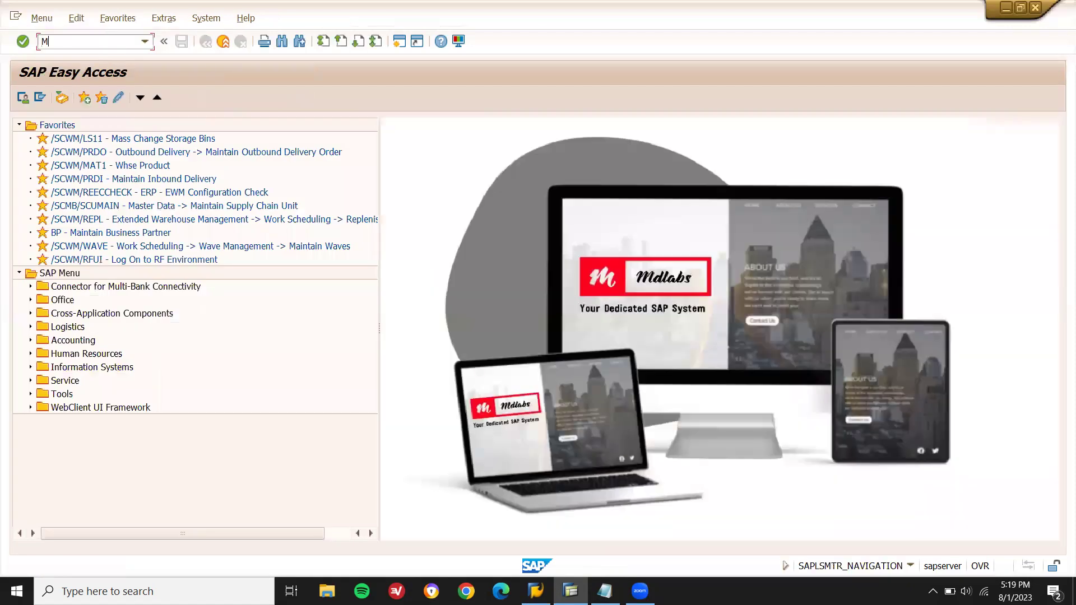
text(O)
key(Return)
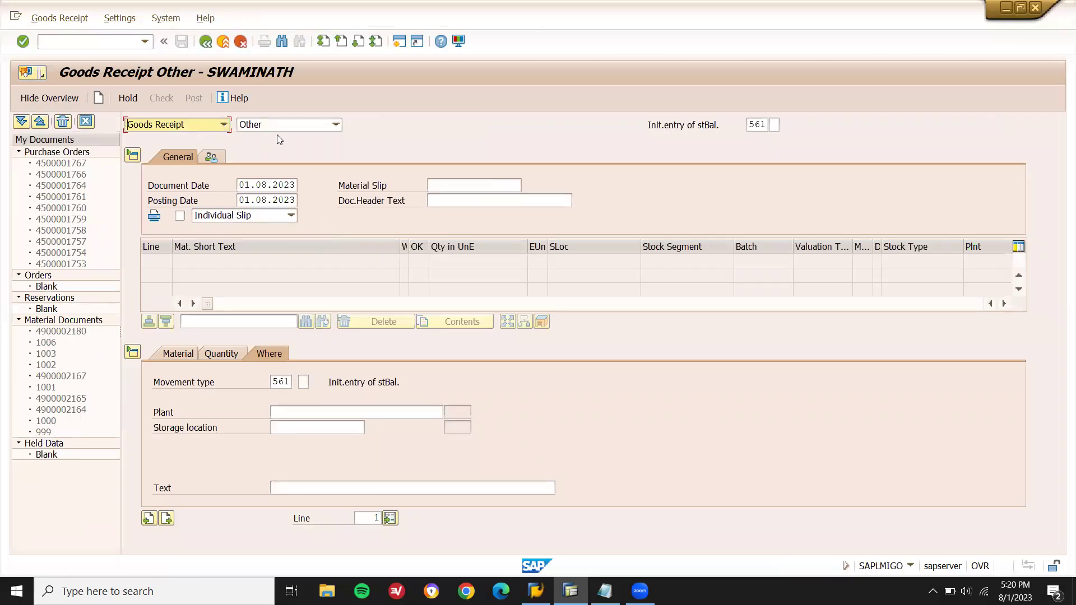
- Enter plant LD01, storage location LD01 and a quantity of 100 for the goods receipt with movement type 561
click(750, 124)
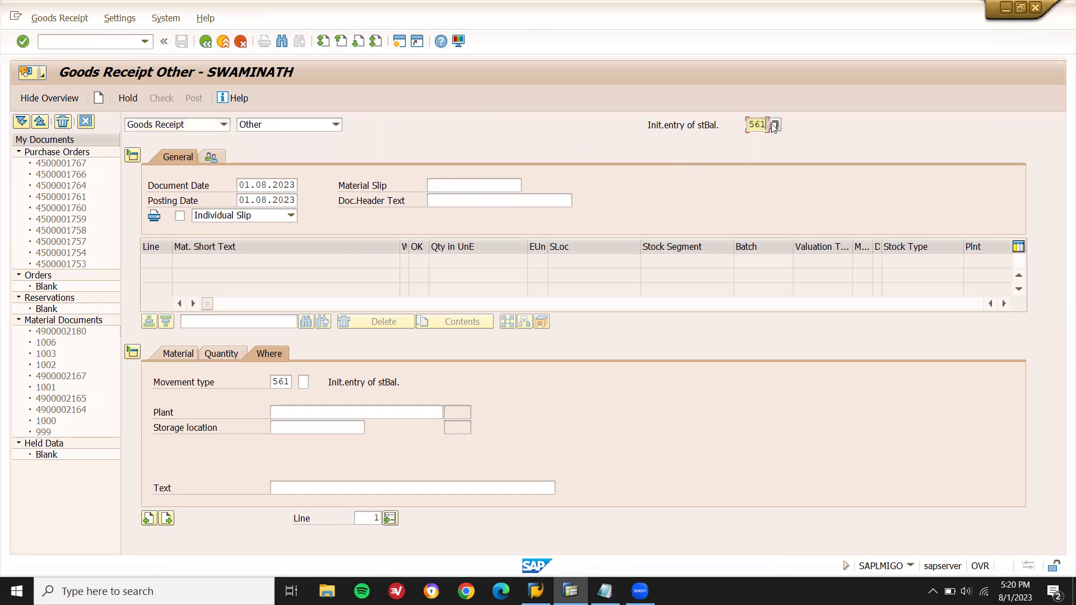
click(344, 413)
text(LD01)
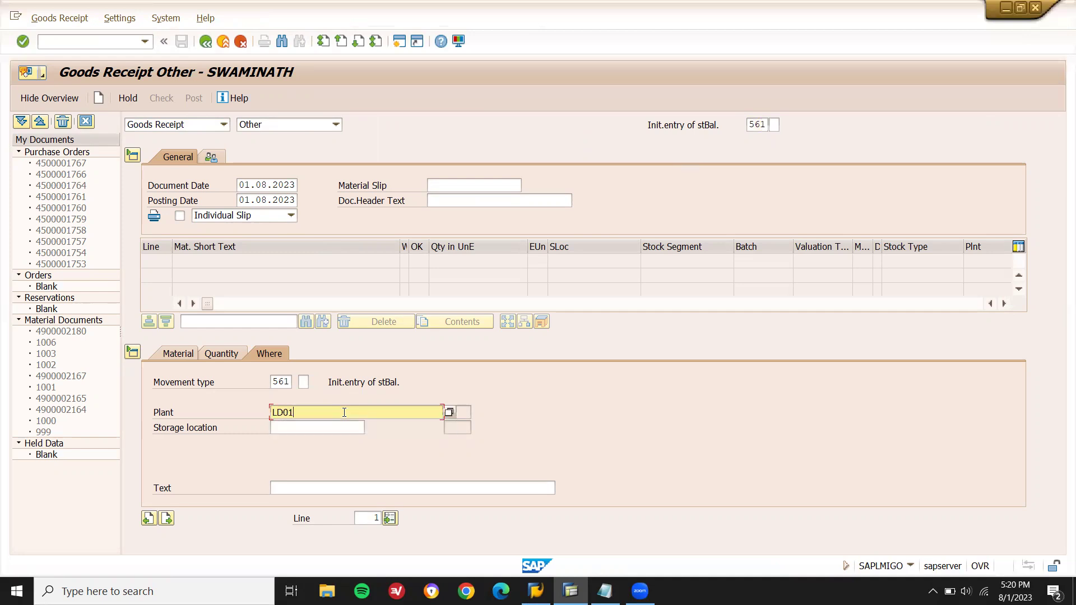
key(Tab)
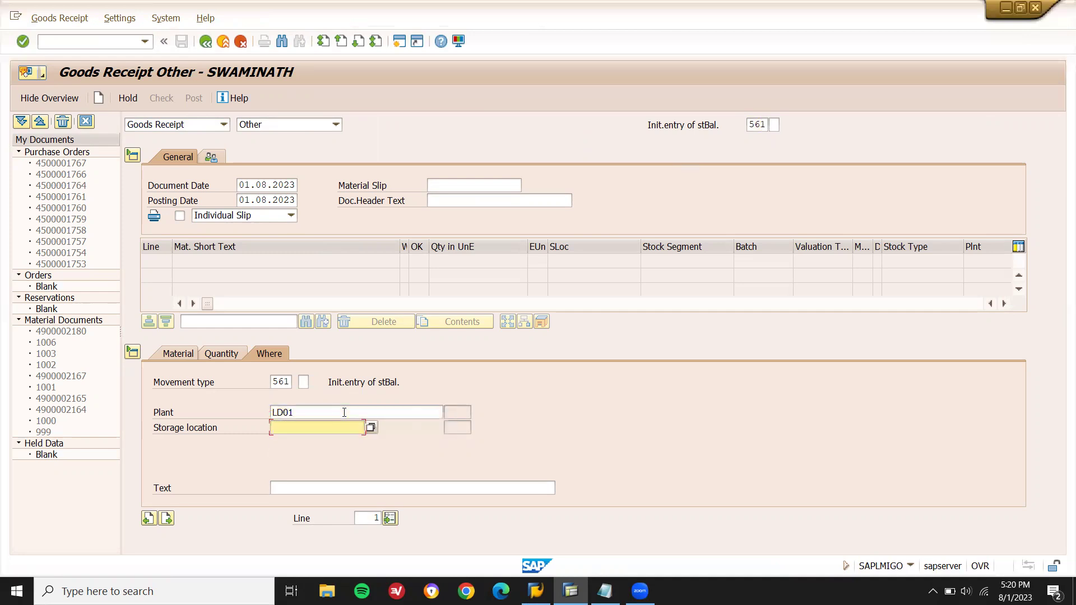
text(LD01)
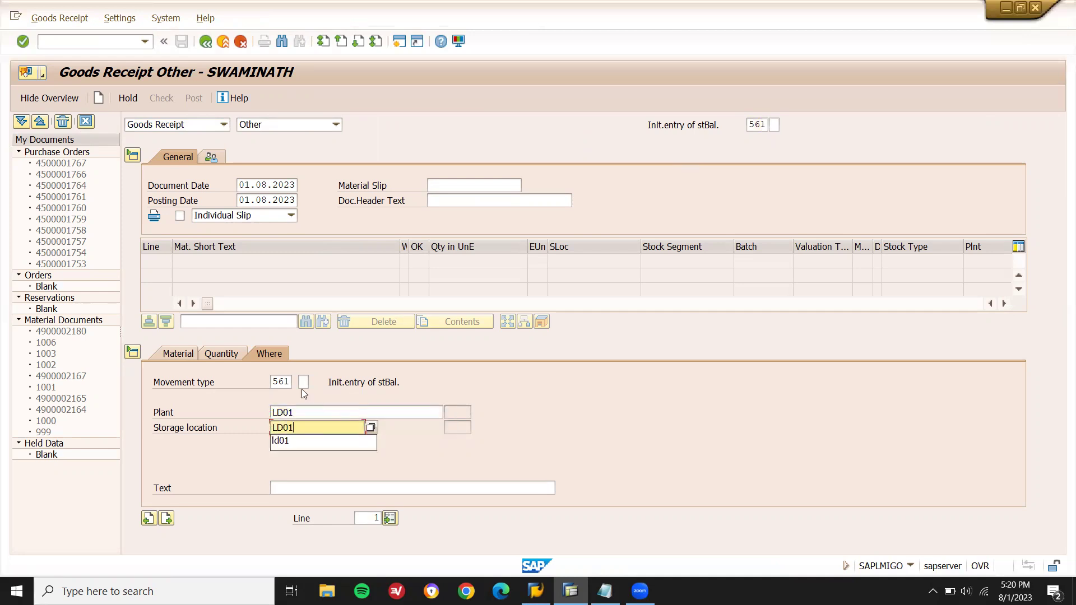
click(225, 356)
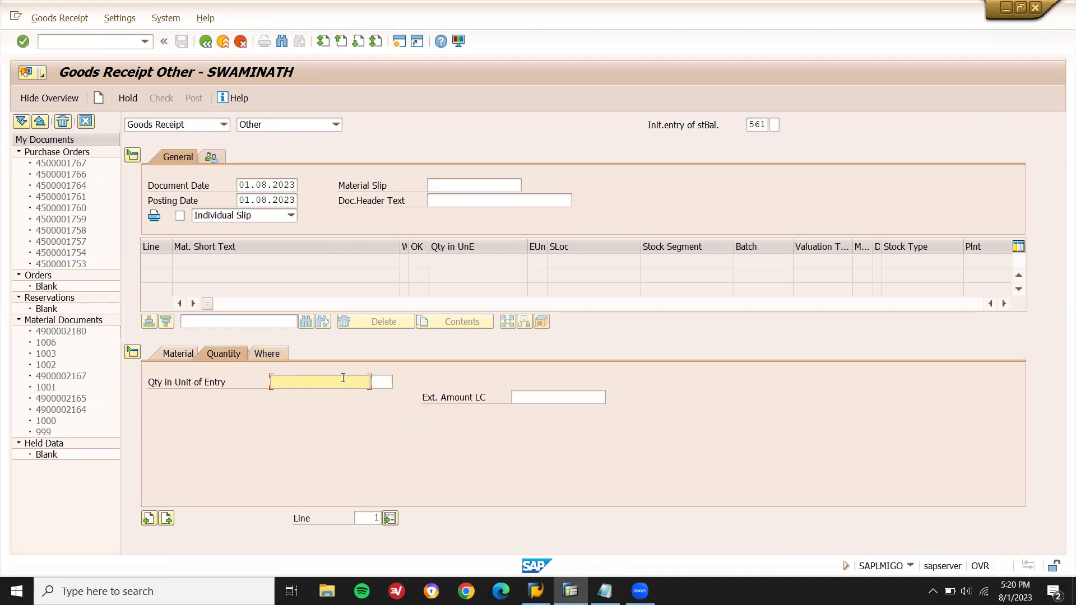
text(100)
- Check the material number in Notepad, enter material 40241 for the goods receipt item, and post the document
click(177, 352)
key(alt+Tab)
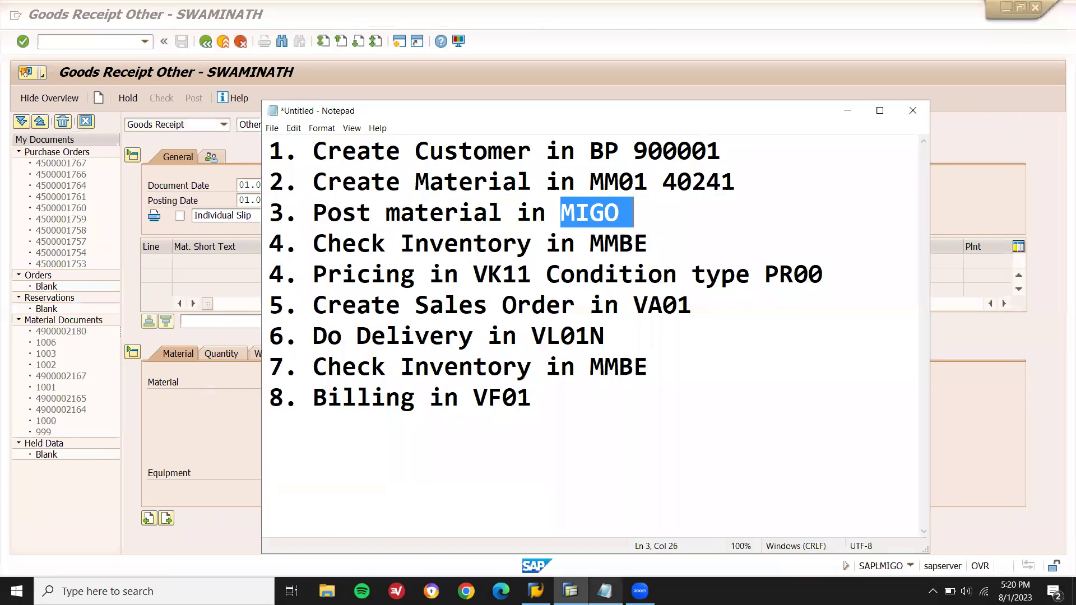
double_click(700, 180)
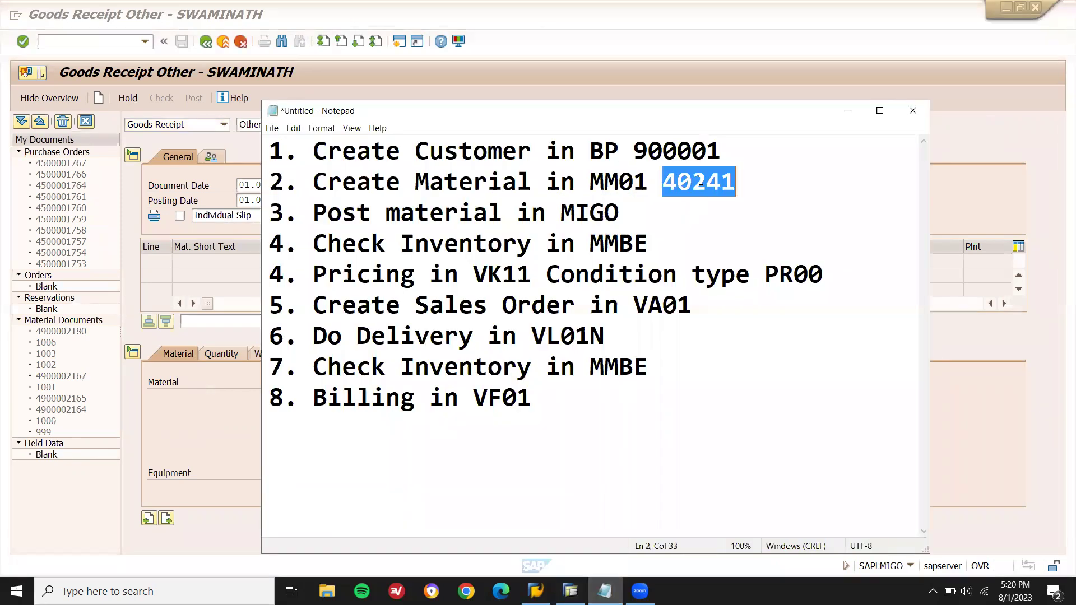
click(193, 435)
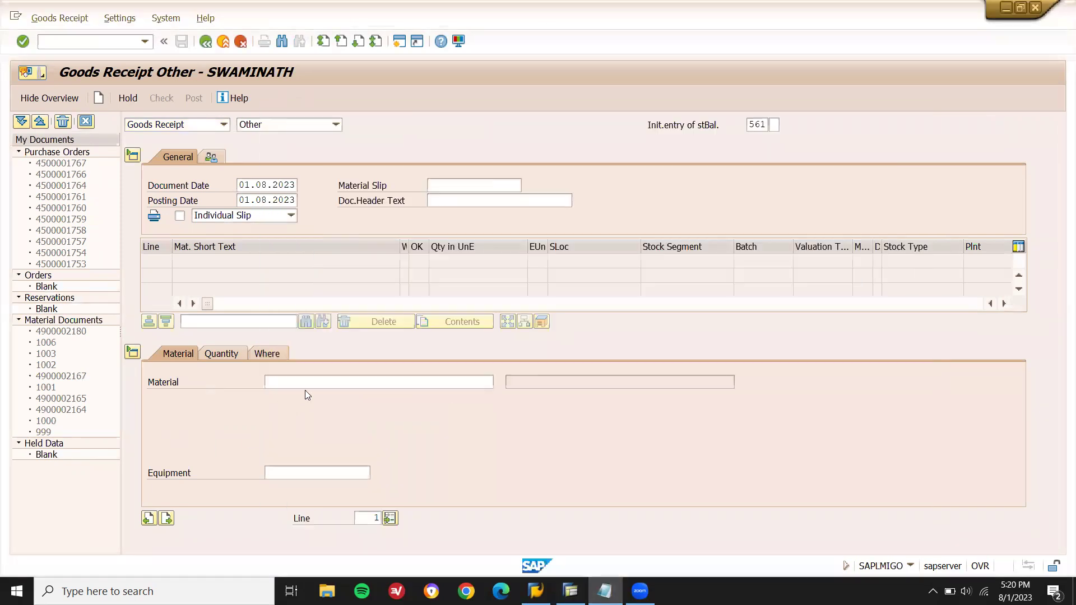
click(311, 381)
text(561)
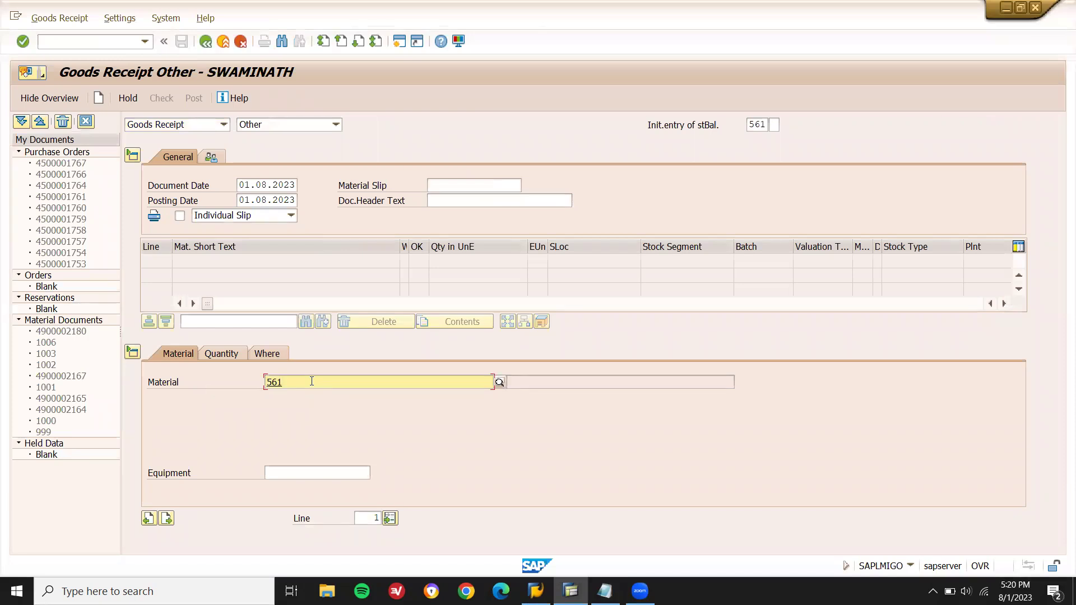
key(BackSpace)
key(BackSpace)
key(BackSpace)
text(402)
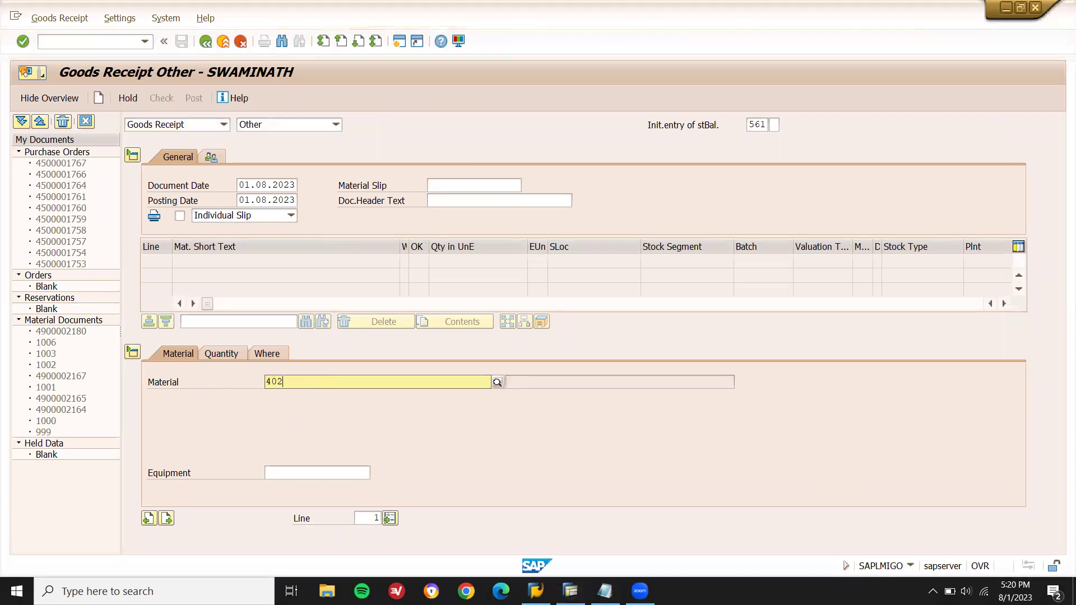
text(41)
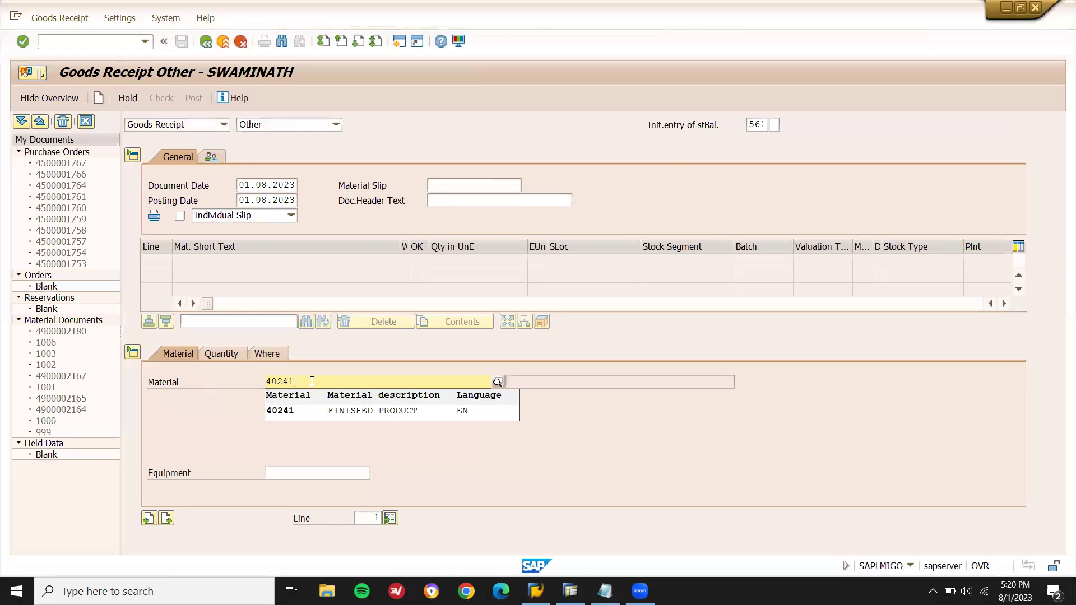
key(Return)
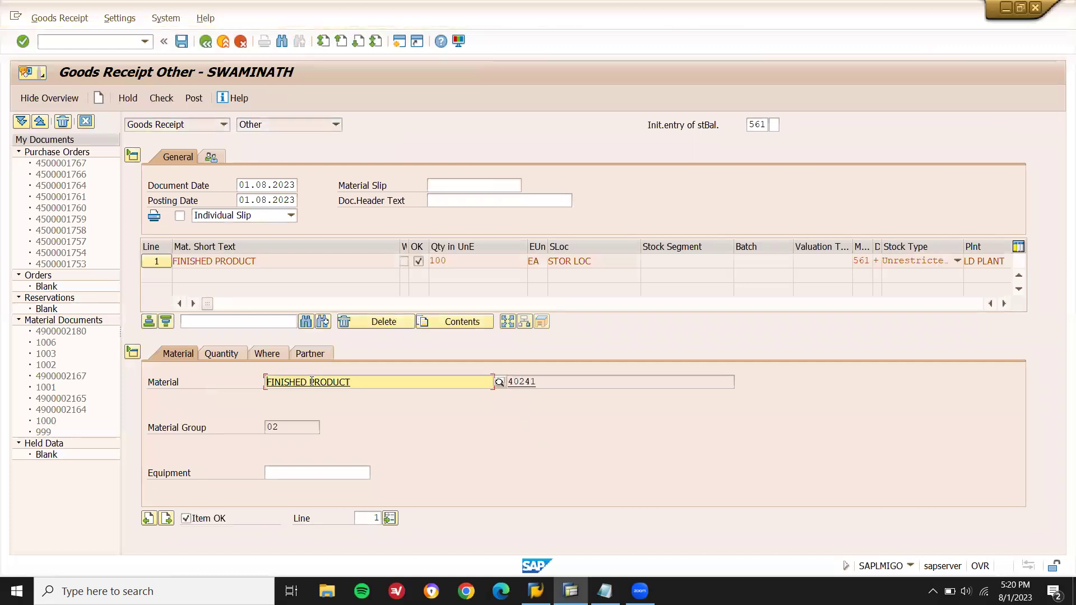
click(182, 42)
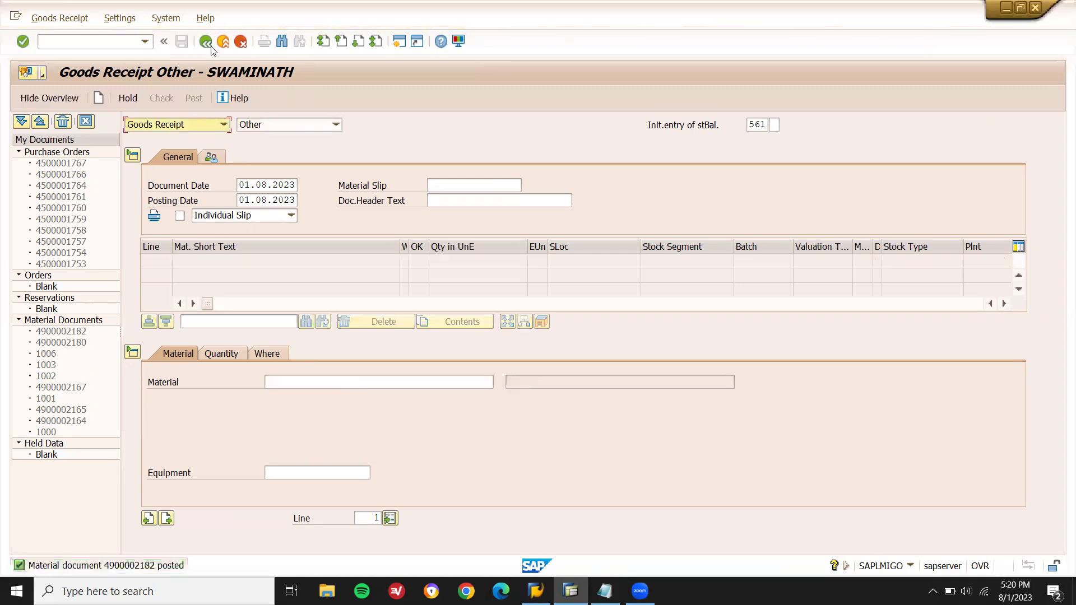
- Switch to Notepad and add COMPLETED after MIGO on the third line of the process list
click(605, 591)
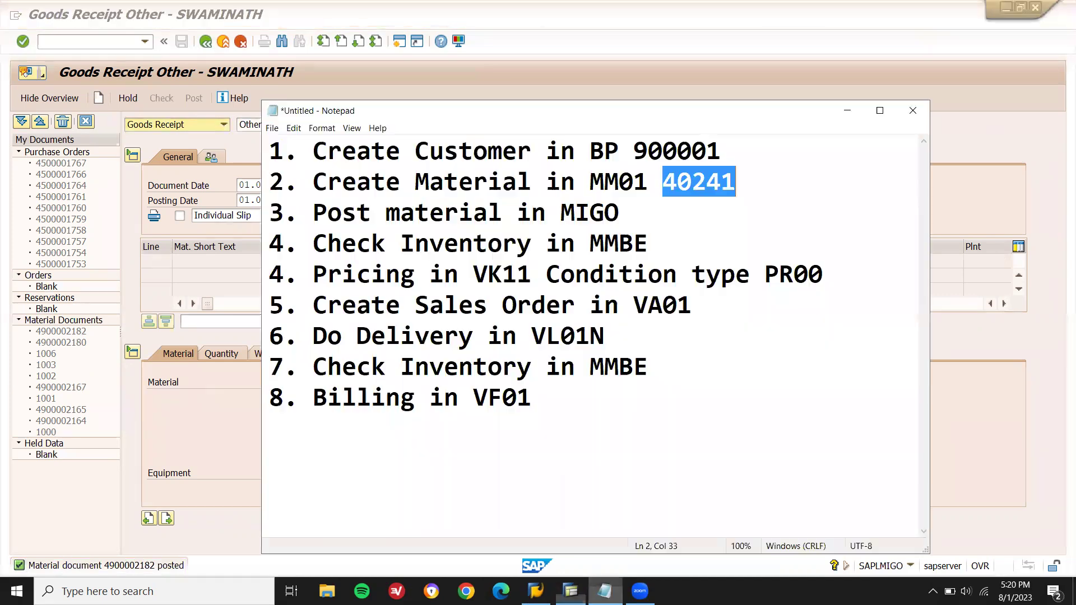
click(672, 218)
text(COMP)
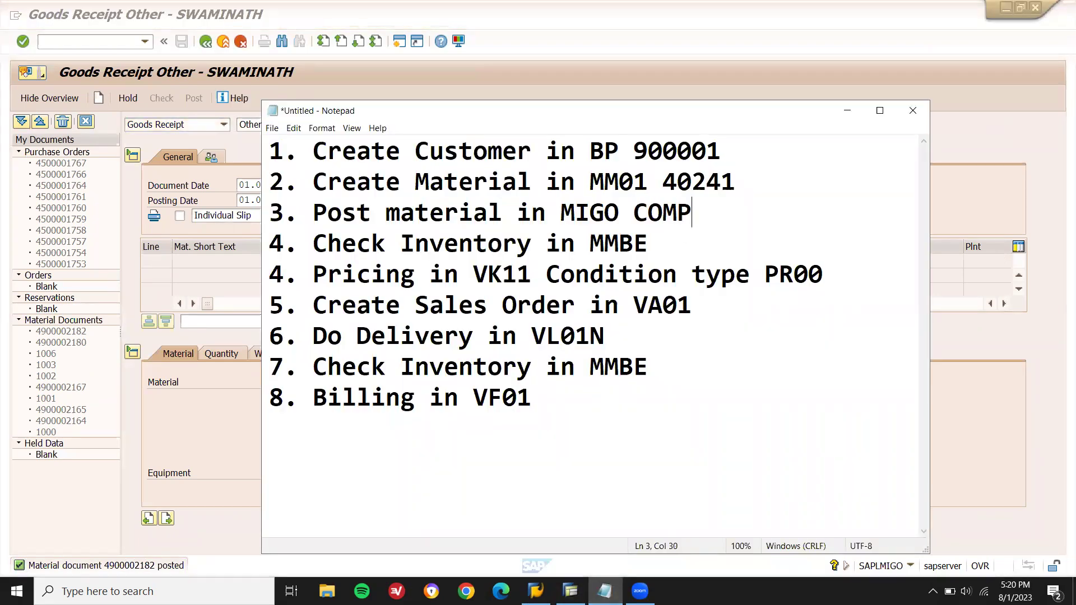
text(LETED)
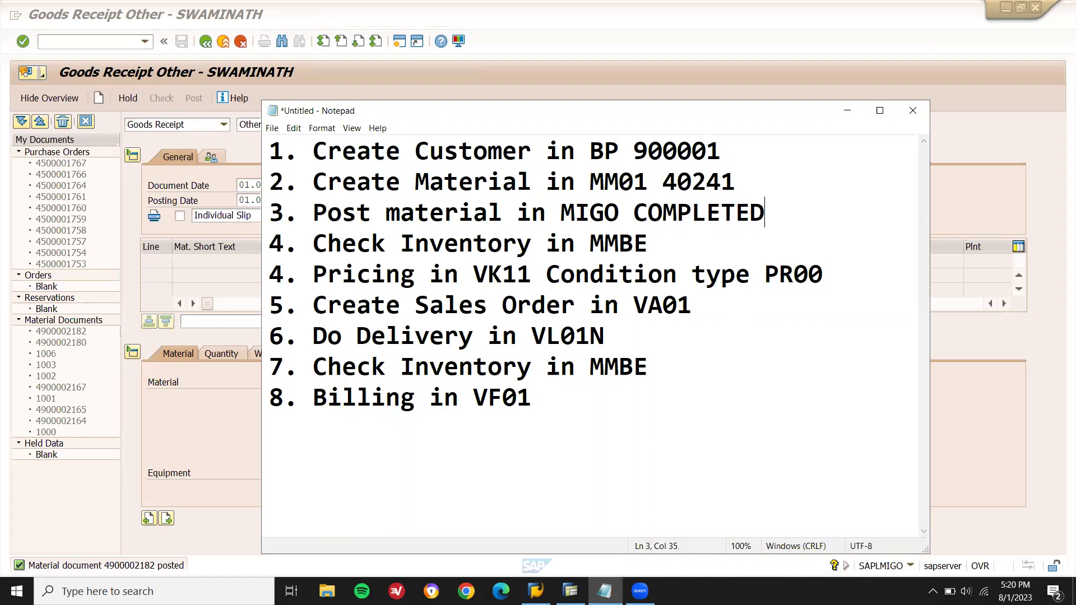
click(644, 240)
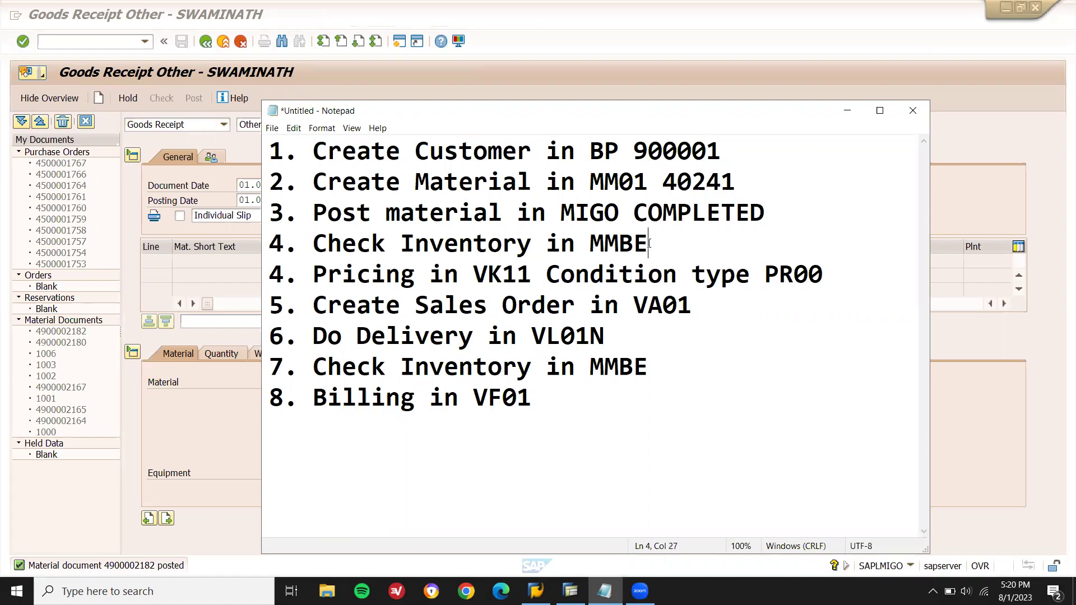
- Return to SAP, leave the goods receipt, and open transaction MMBE
click(103, 43)
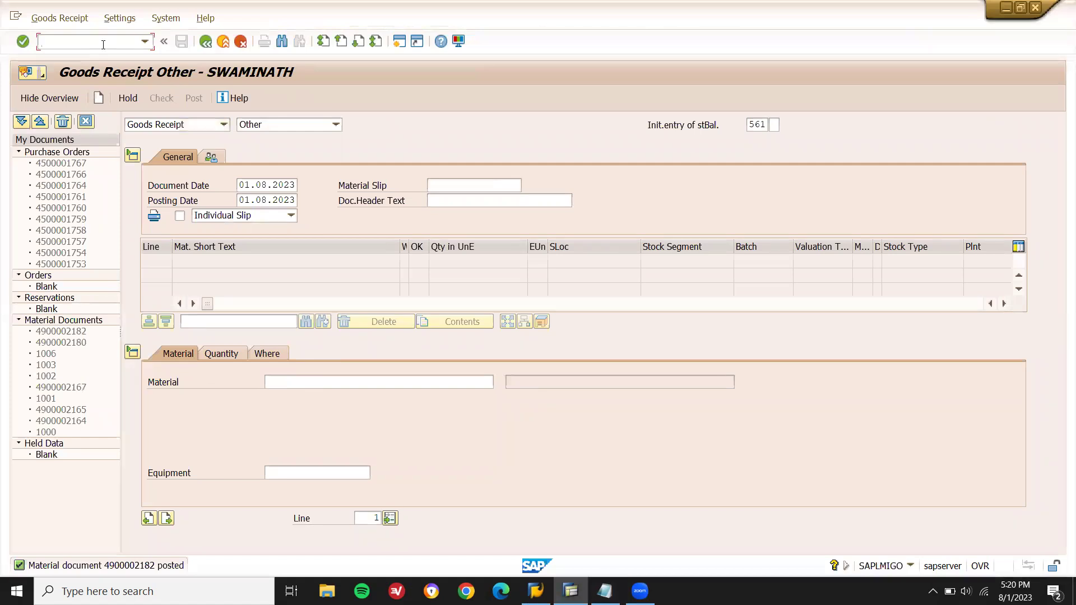
text(/N)
key(Return)
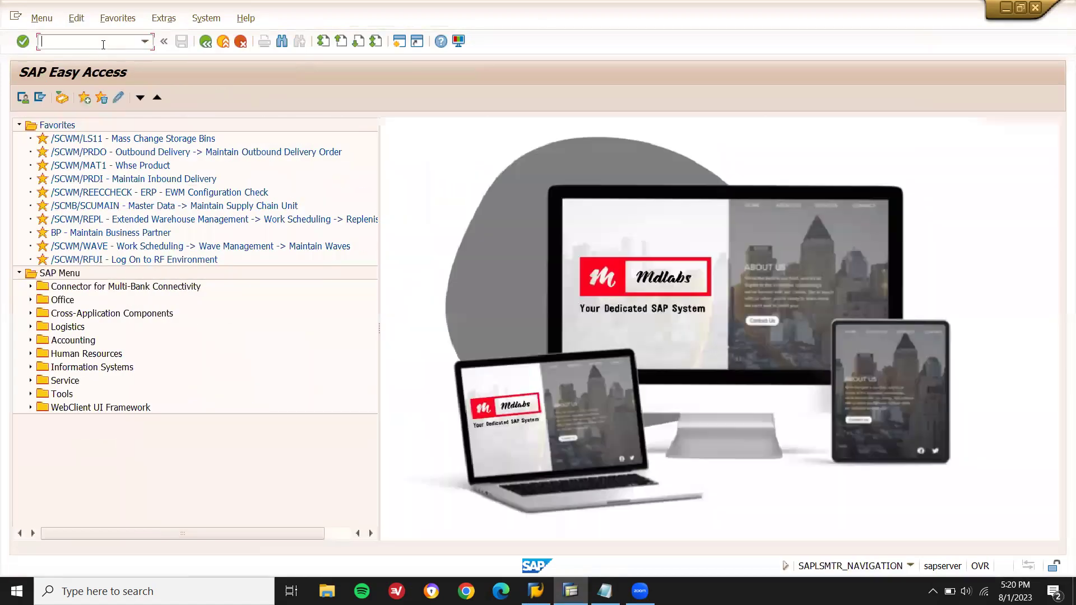
text(MMBE)
key(Return)
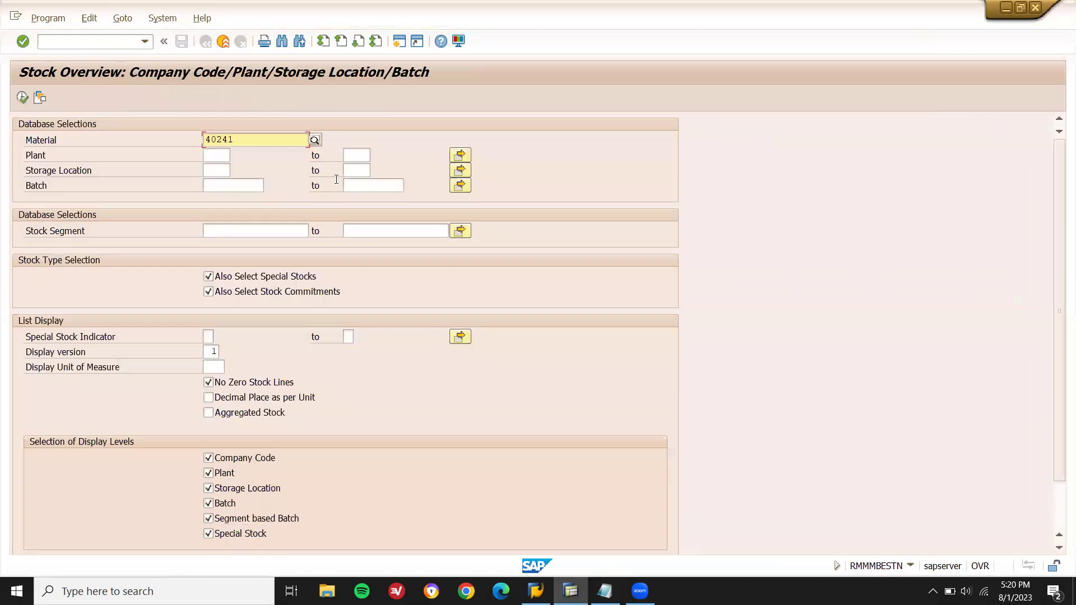
- Run the stock overview for material 40241 in plant LD01 and examine the unrestricted-use stock at storage location LD01
click(217, 154)
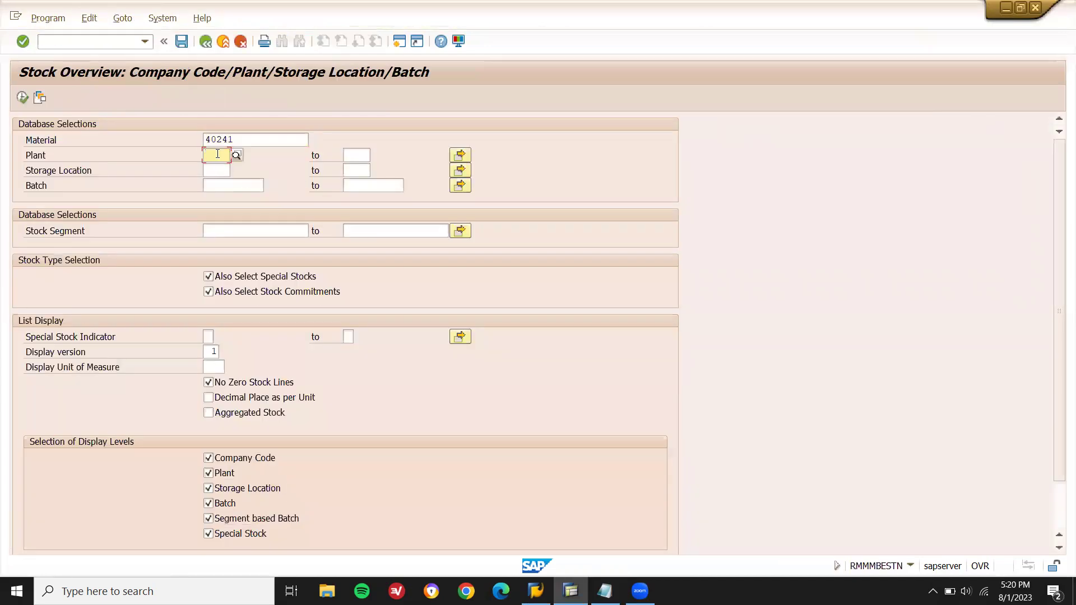
text(LD01)
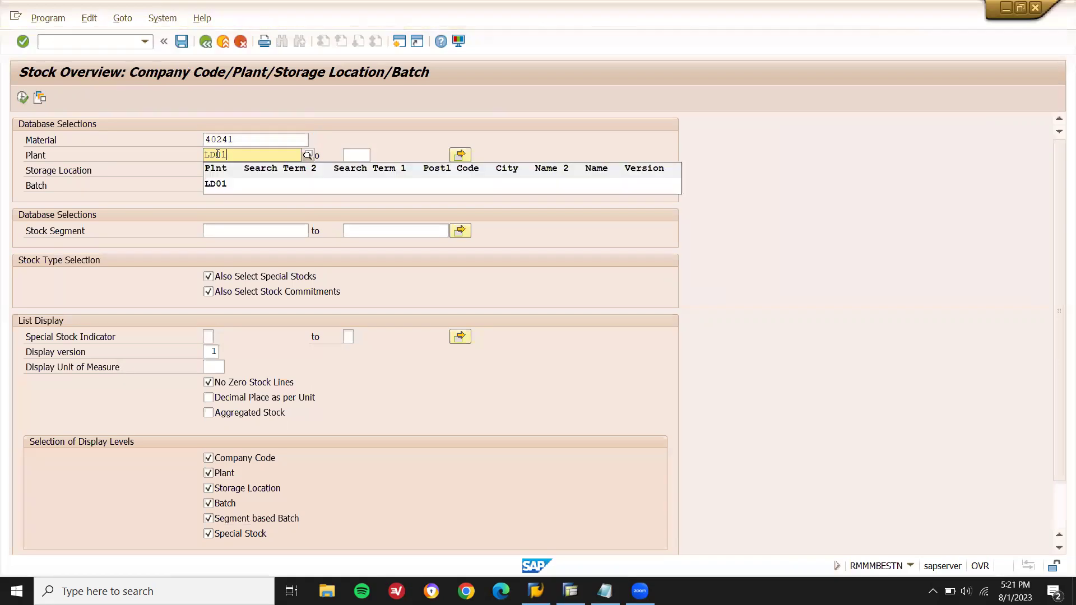
click(215, 184)
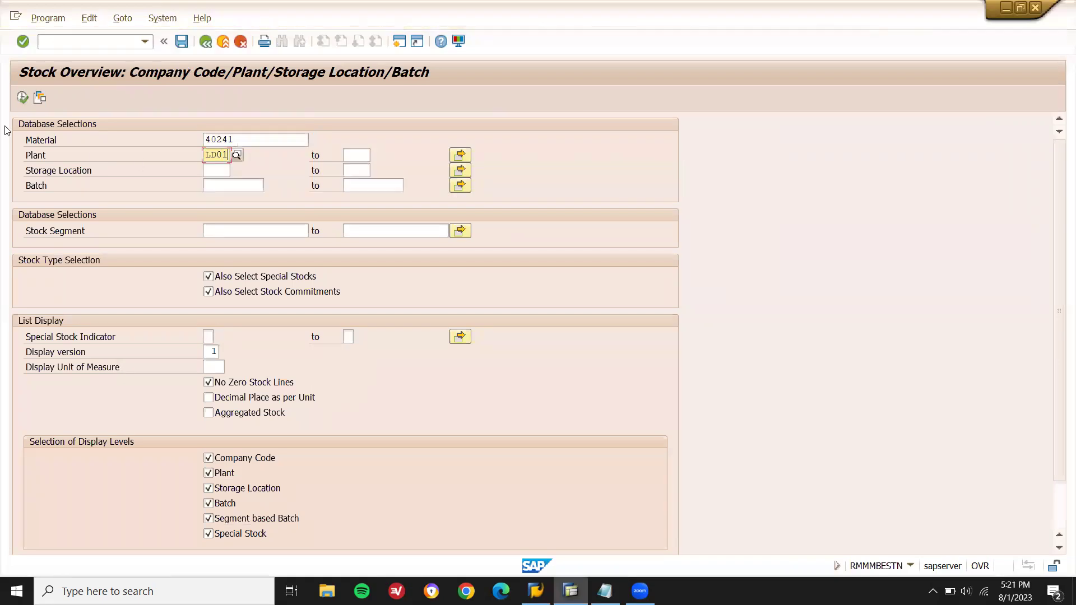
click(22, 99)
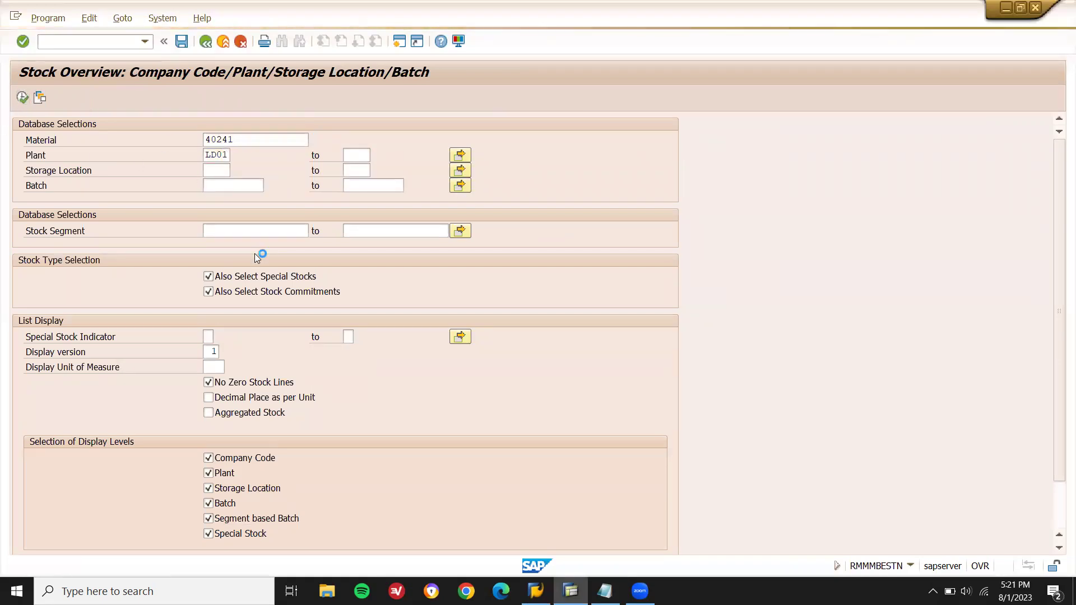
click(105, 330)
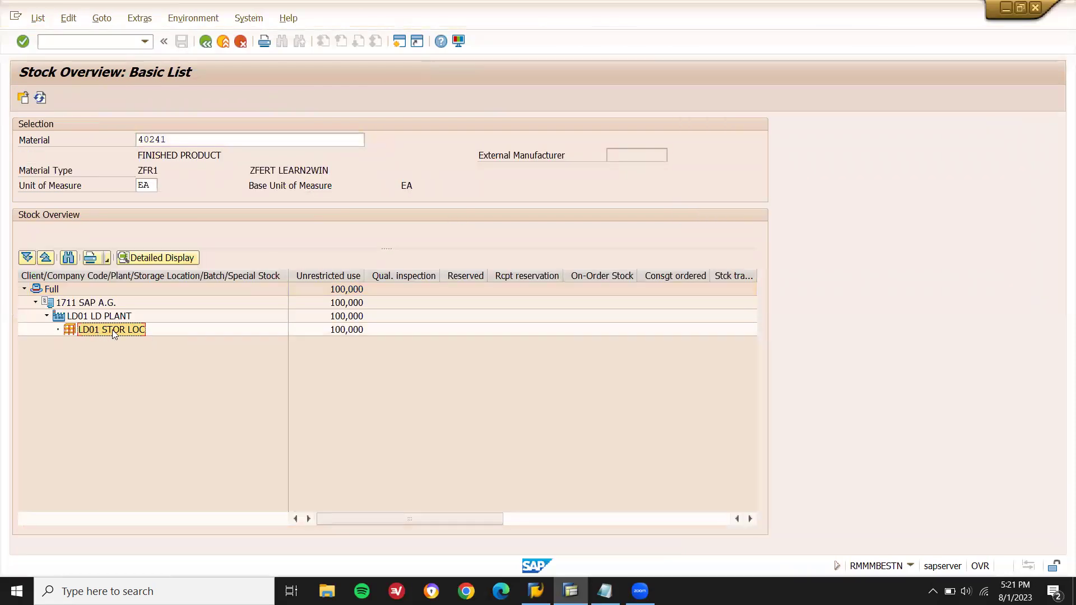
click(351, 330)
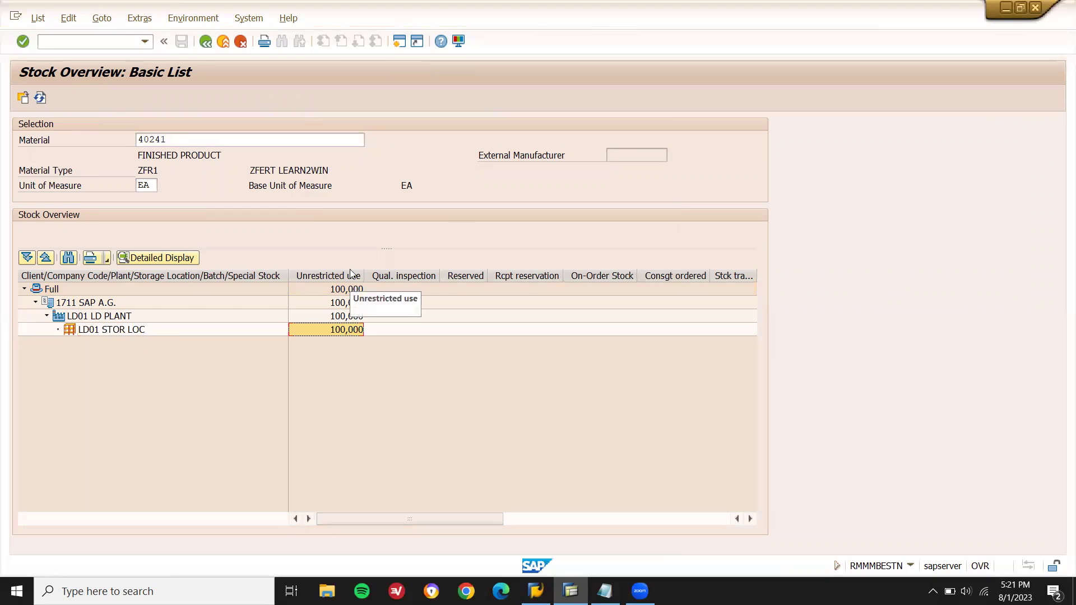
click(352, 274)
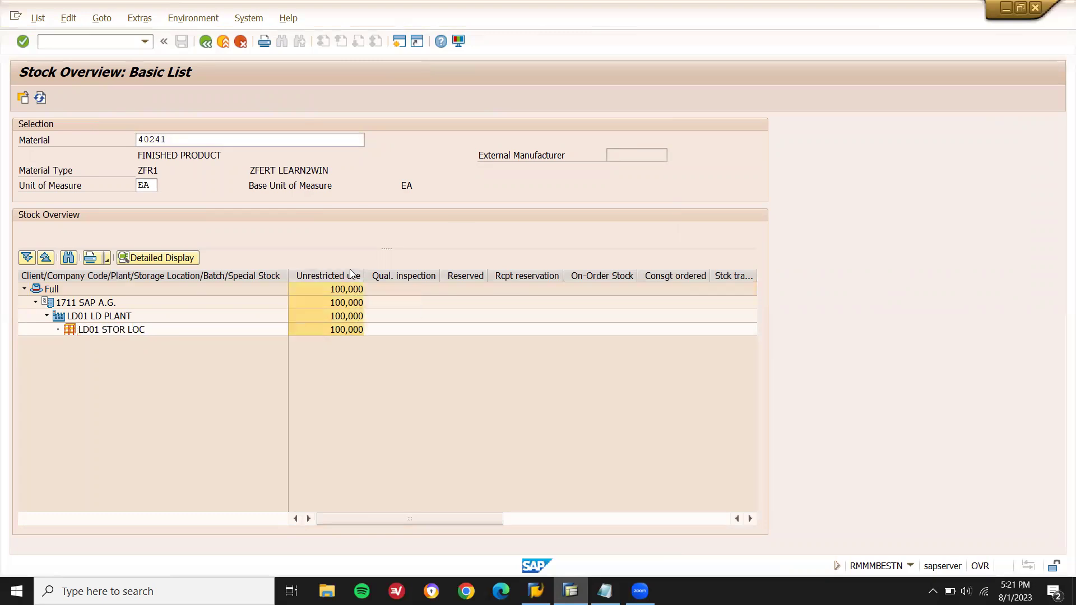
- Leave the stock overview, switch to Notepad, and add DONE after MMBE on the fourth line of the process list
click(218, 43)
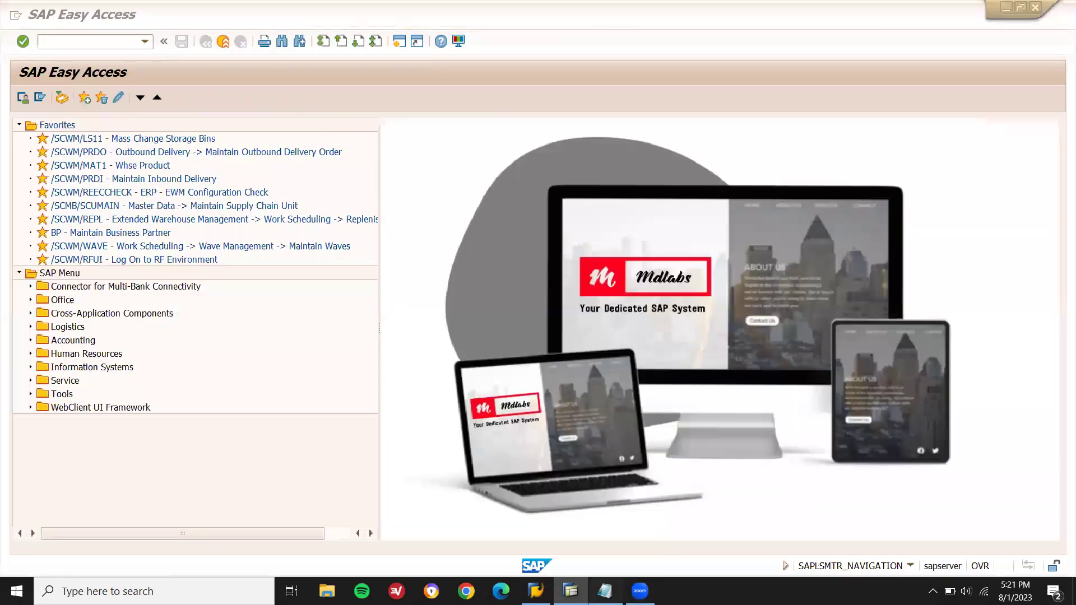
key(alt+Tab)
text(DONE)
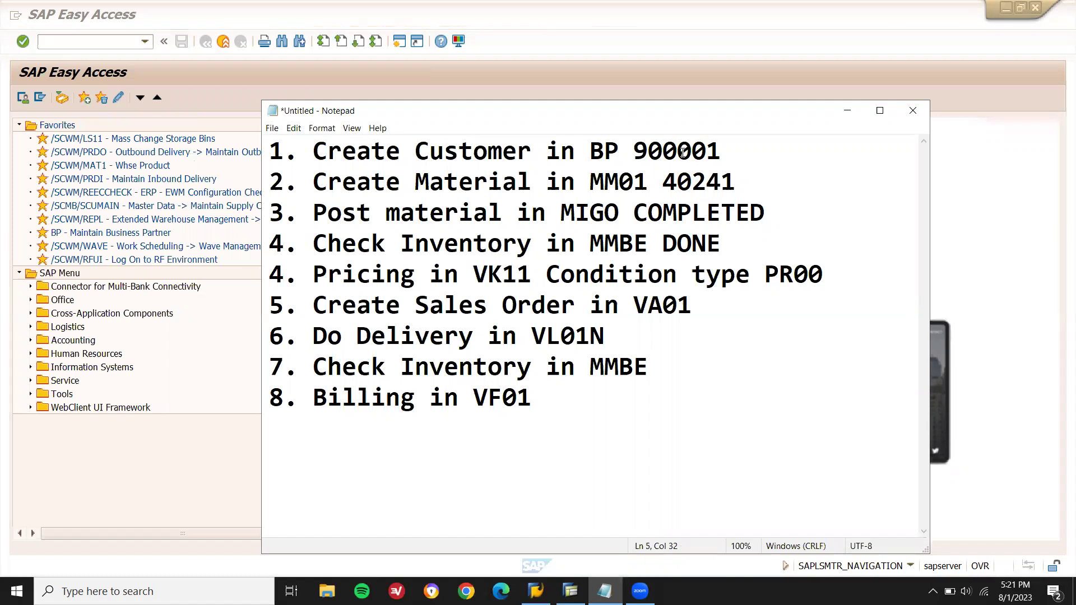
- Look up the material number, pricing transaction and condition type in the list, switch back to SAP, and call transaction VK11
double_click(695, 180)
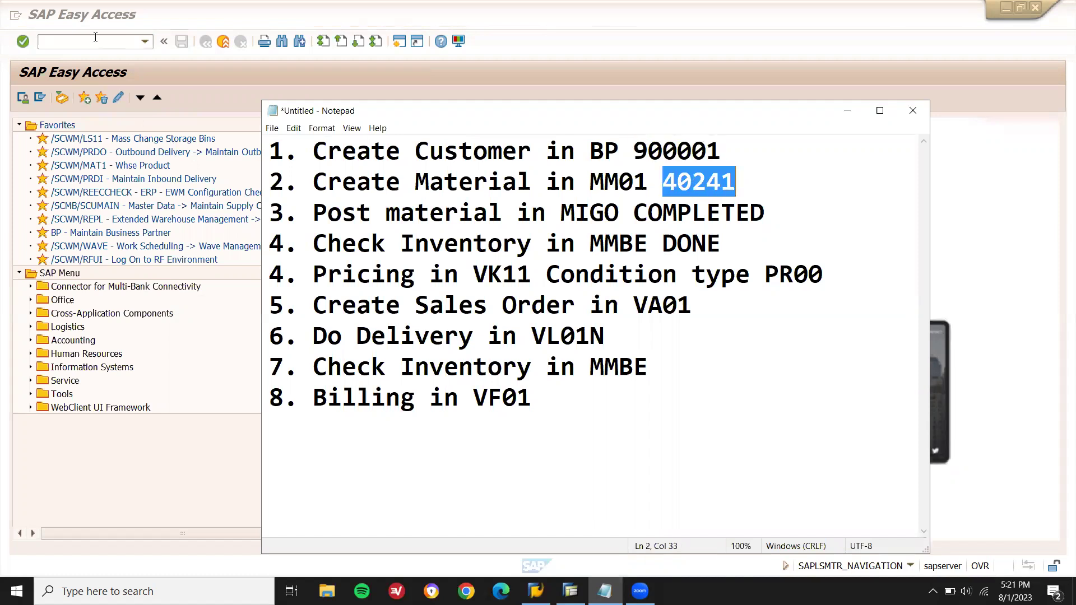
double_click(498, 275)
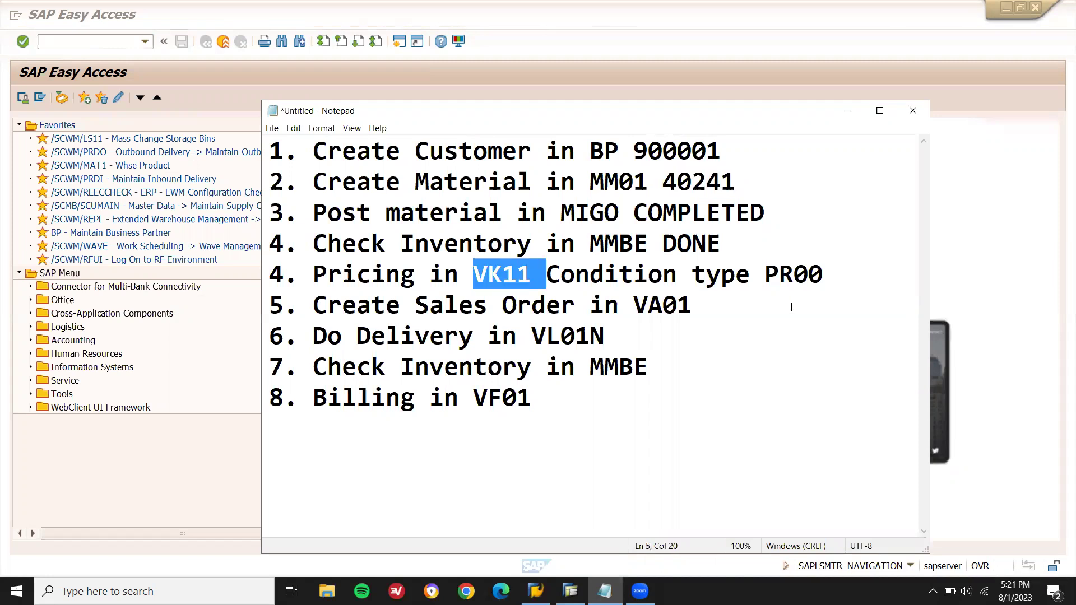
double_click(786, 275)
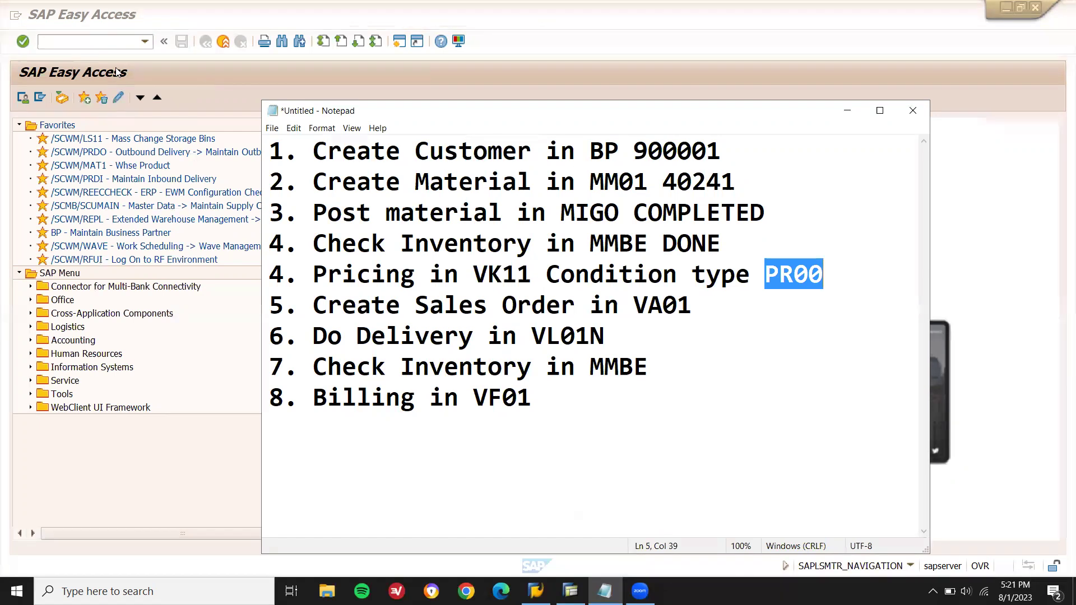
click(94, 41)
text(VK11)
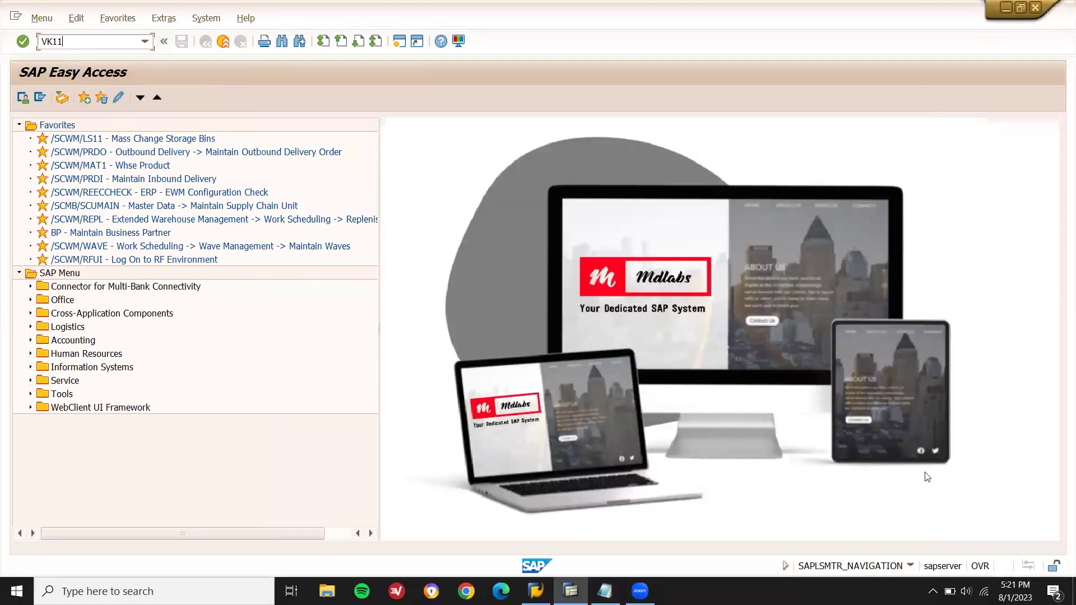
key(Return)
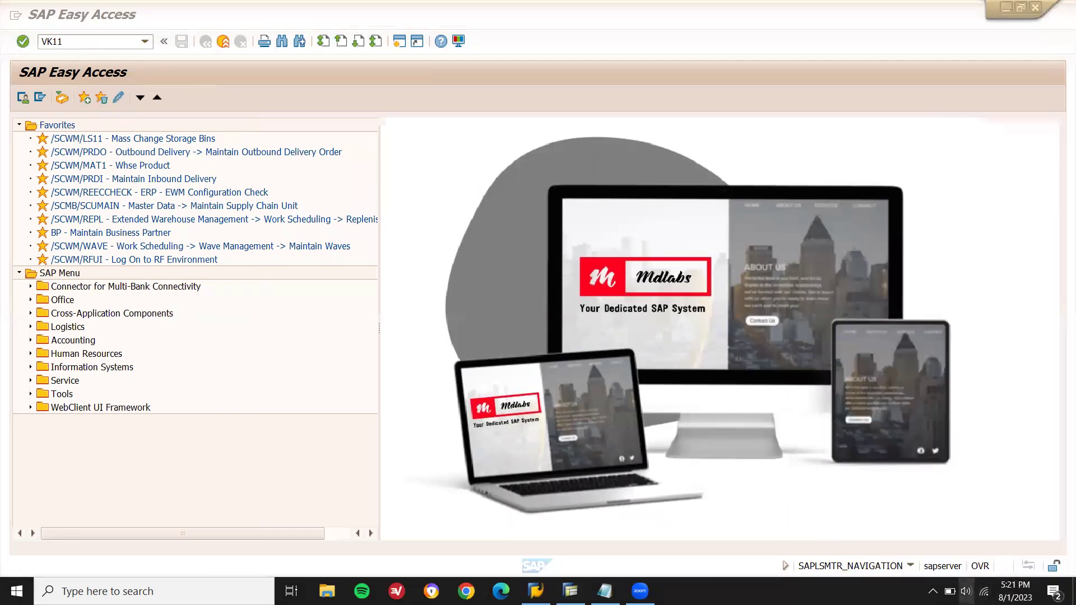
- Raise the computer's speaker volume to the maximum
click(966, 591)
drag(966, 557, 1031, 558)
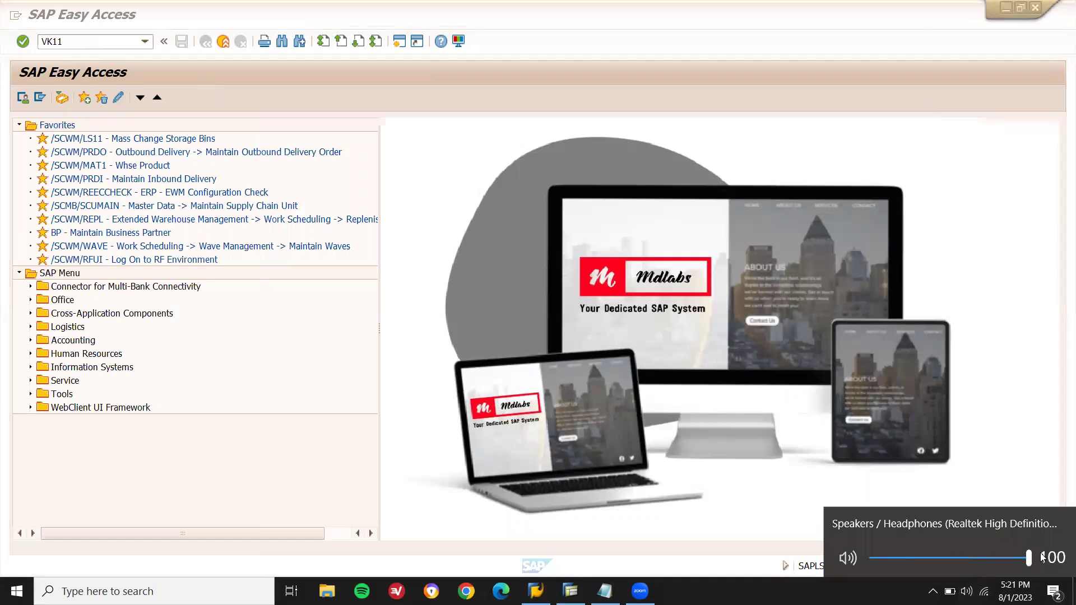
- Open transaction VK11 and start a PR00 condition record with the key combination Customer/material with release status
click(93, 37)
text(VK11)
key(Return)
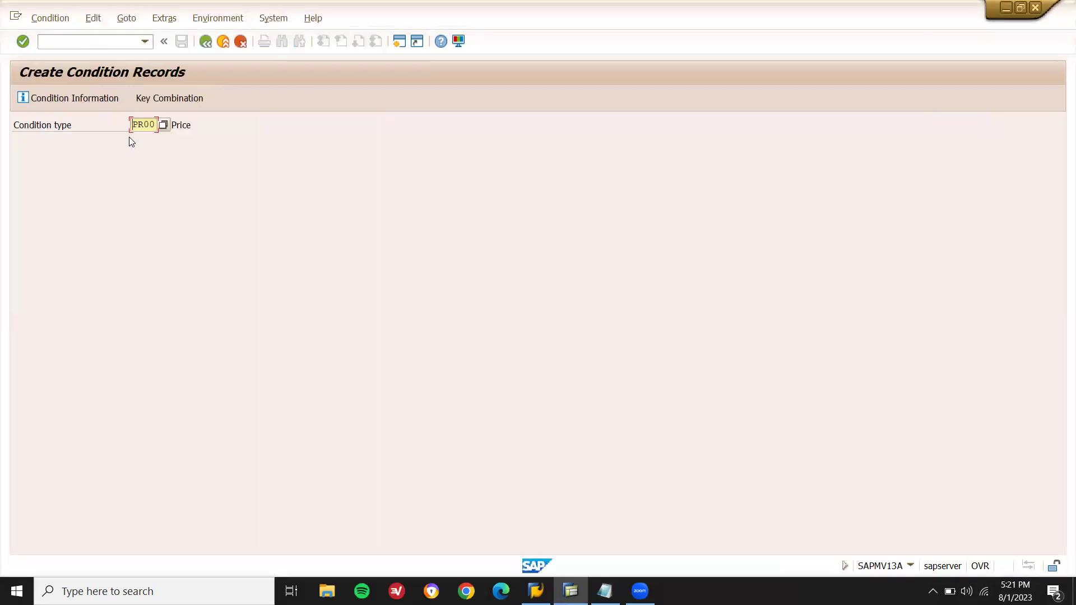
drag(133, 124, 161, 128)
click(161, 128)
key(Return)
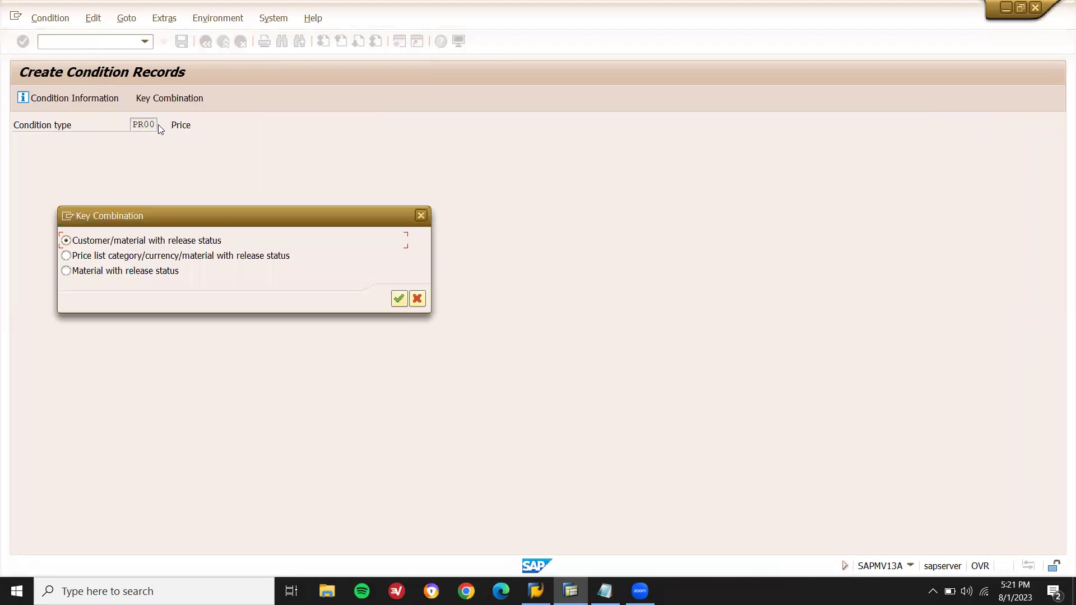
click(397, 299)
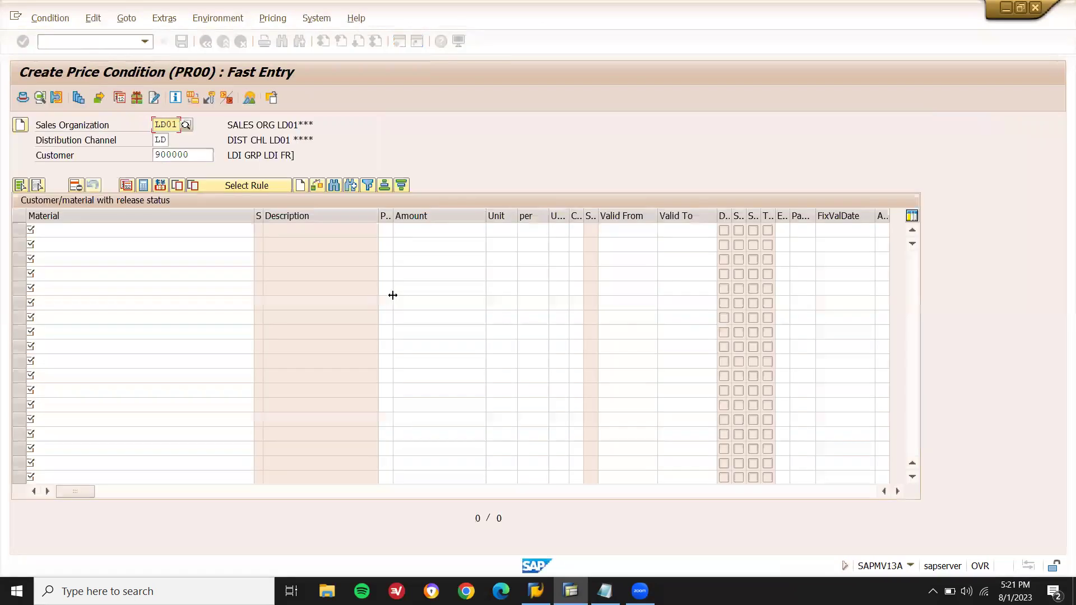
- Look up the new customer's number in Notepad and enter it as the customer for the price condition
key(Tab)
key(Tab)
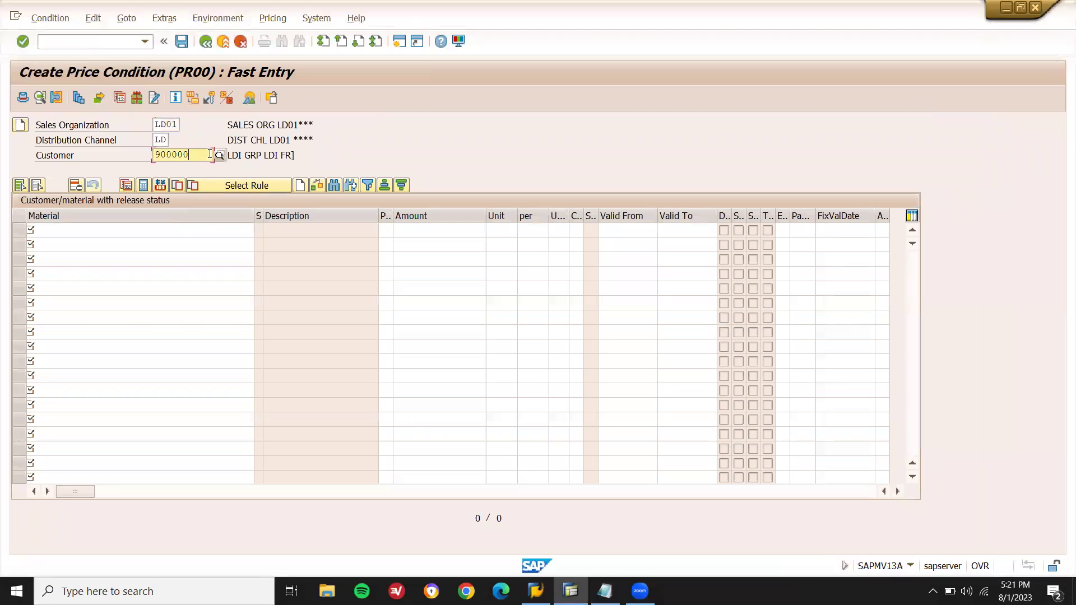
click(604, 590)
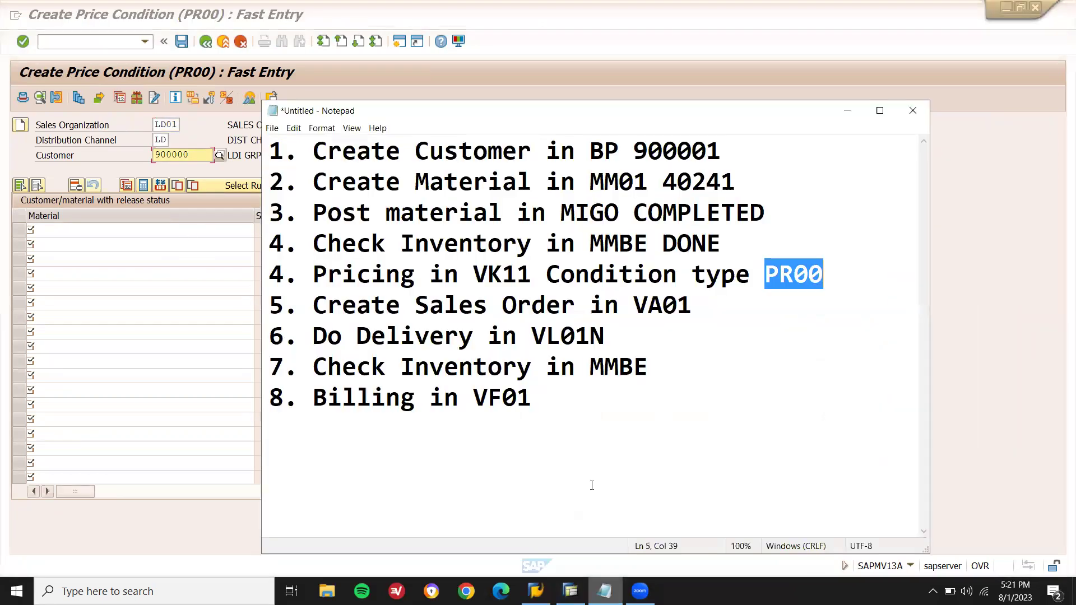
double_click(668, 150)
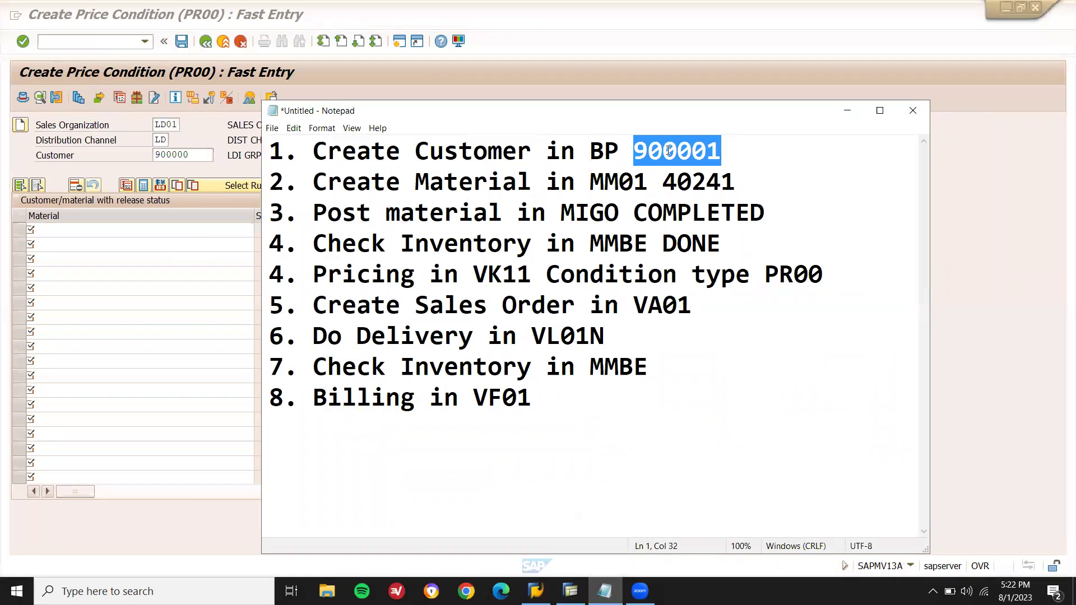
click(200, 157)
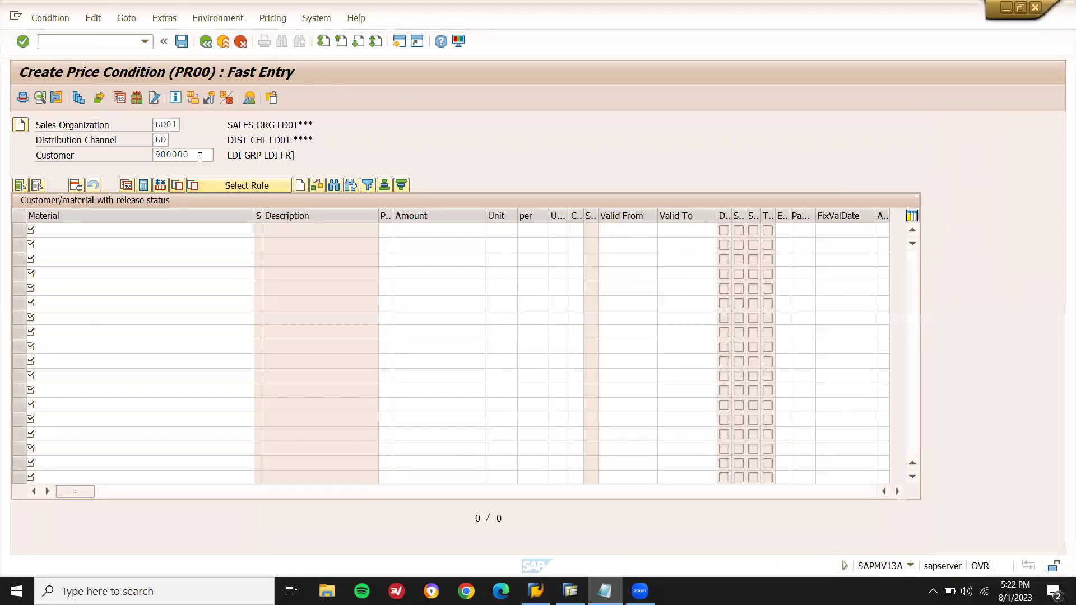
key(BackSpace)
key(BackSpace)
key(BackSpace)
key(BackSpace)
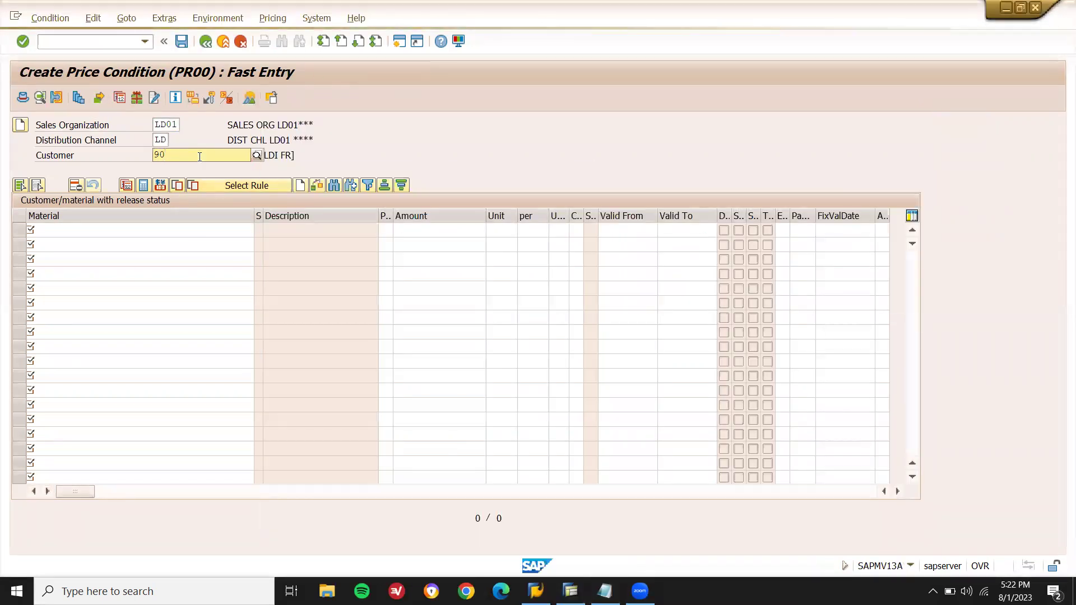
key(BackSpace)
key(BackSpace)
key(Down)
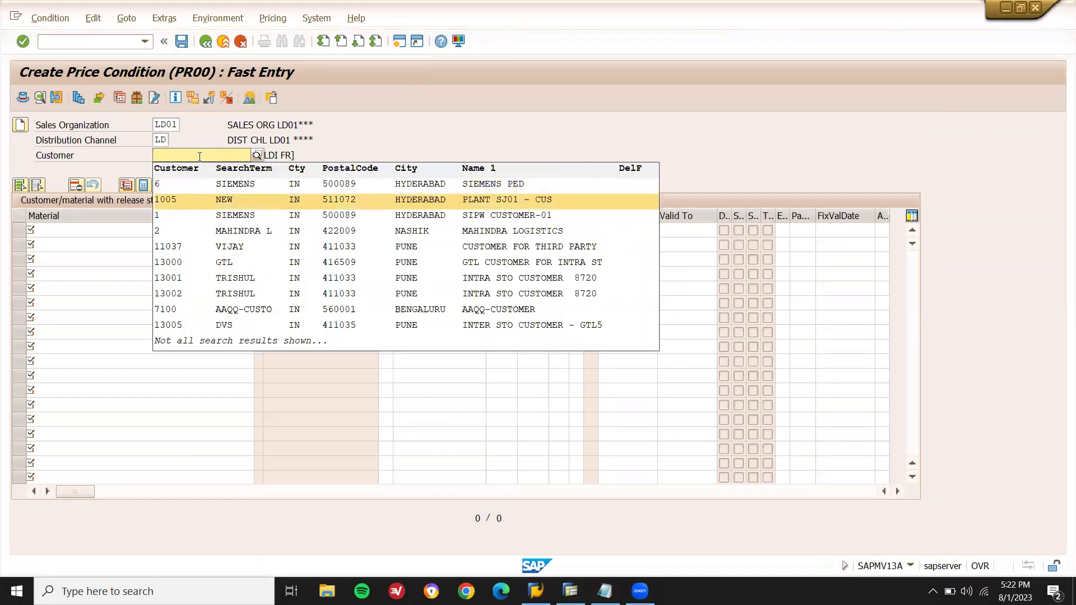
key(Escape)
text(900001)
key(Return)
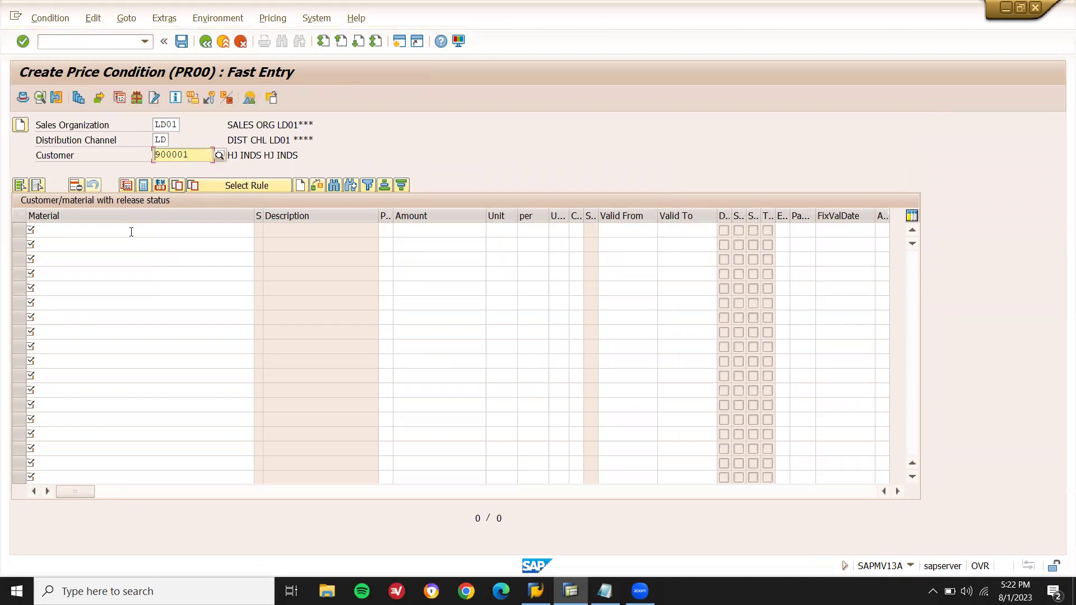
- Copy material number 40241 from the Notepad list into the first material row of the price condition
click(131, 232)
key(Tab)
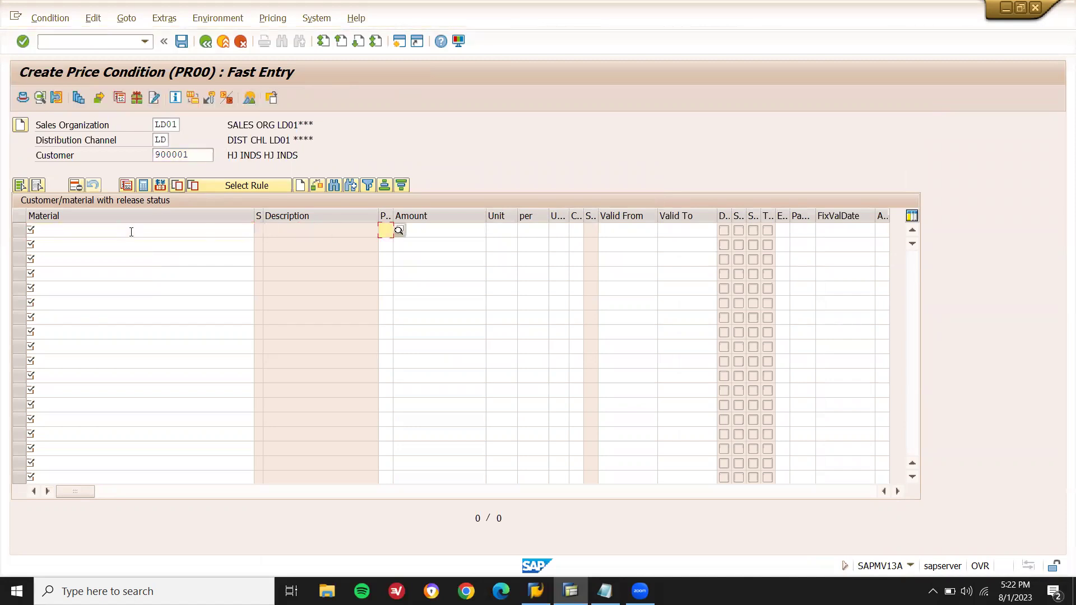
key(alt+Tab)
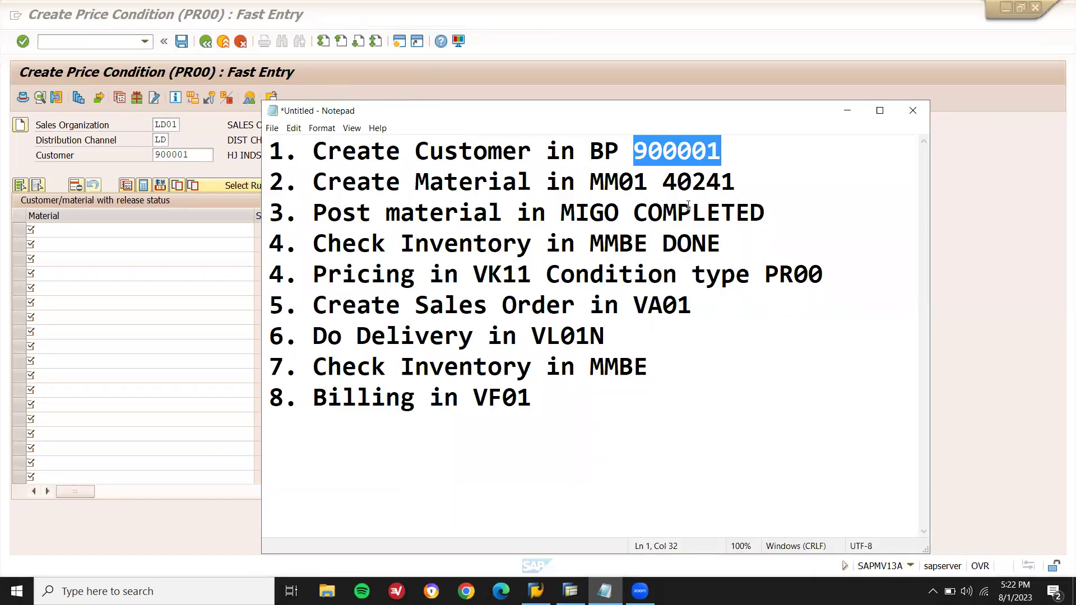
double_click(683, 180)
key(ctrl+c)
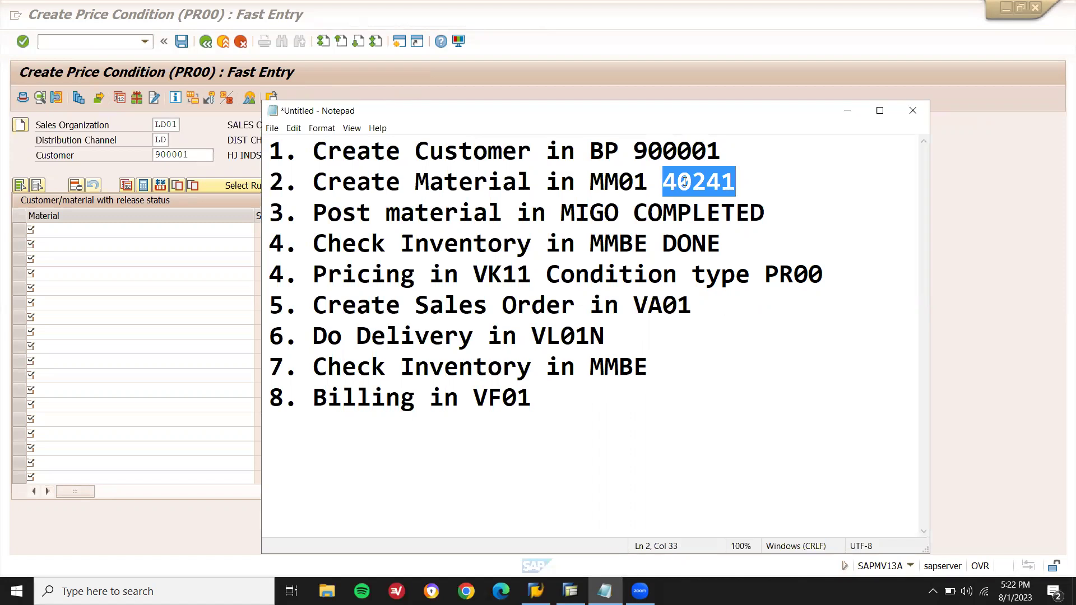
click(200, 232)
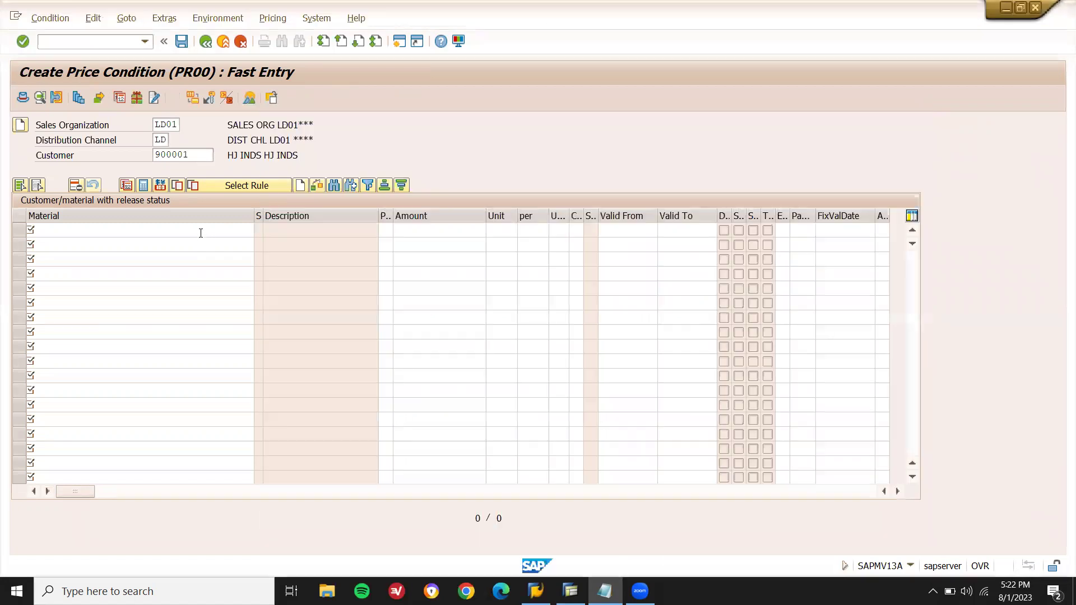
click(201, 232)
key(ctrl+v)
- Set the price amount for material 40241 to 1250 and validate the row
click(438, 233)
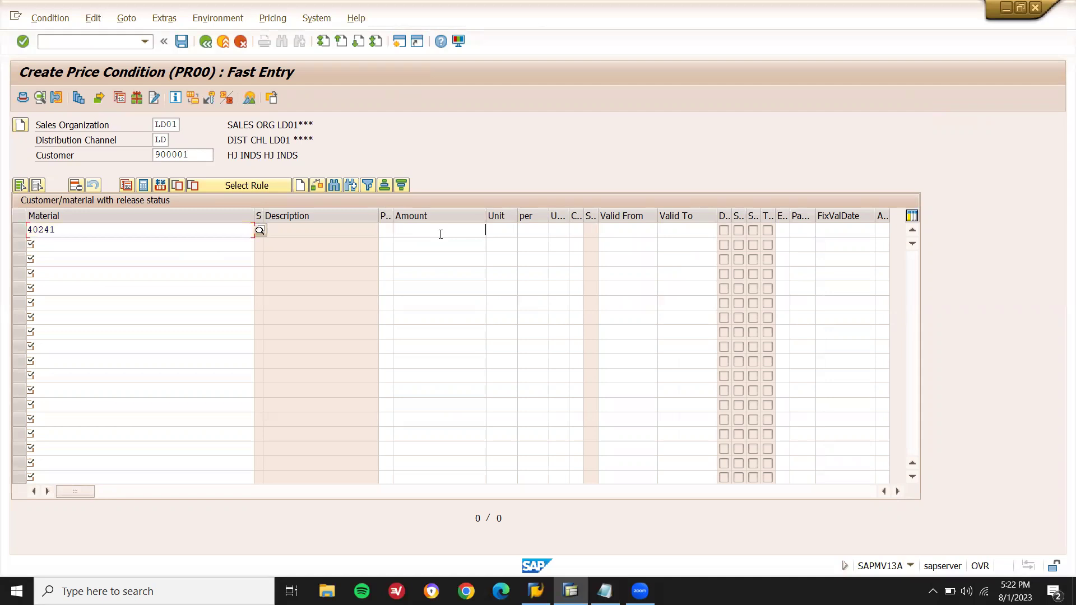
text(1250)
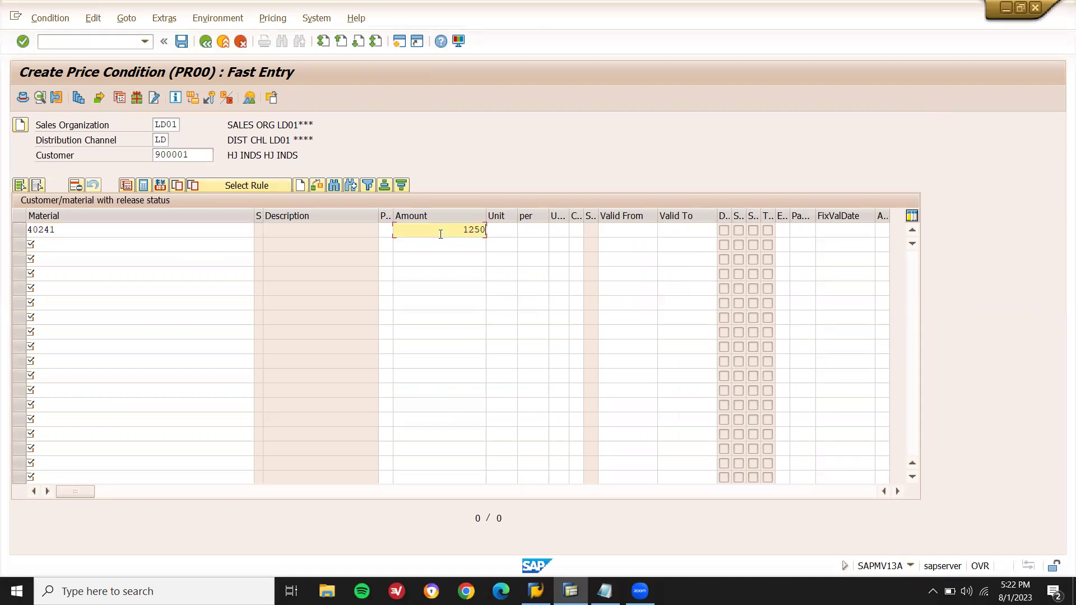
key(Return)
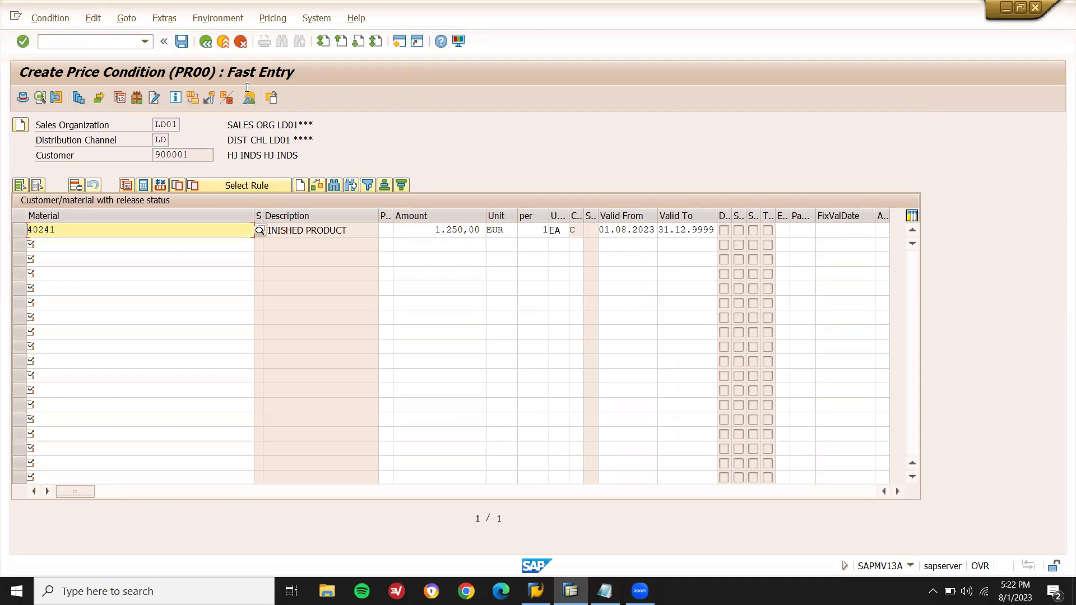
- Save the price condition record and mark the VK11 pricing line in the Notepad list as DONE
click(181, 41)
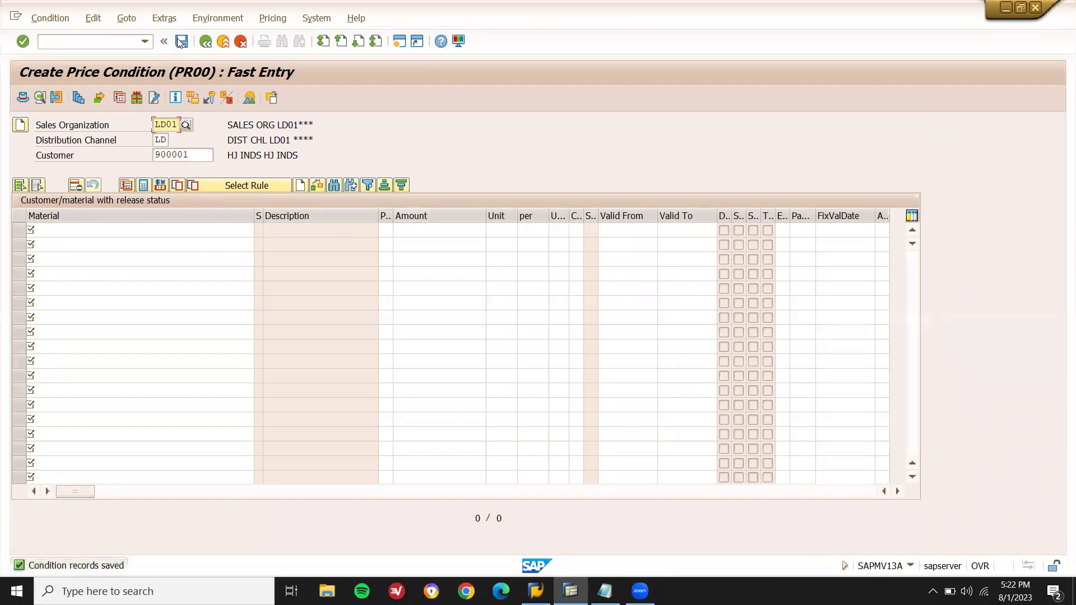
key(alt+Tab)
click(863, 274)
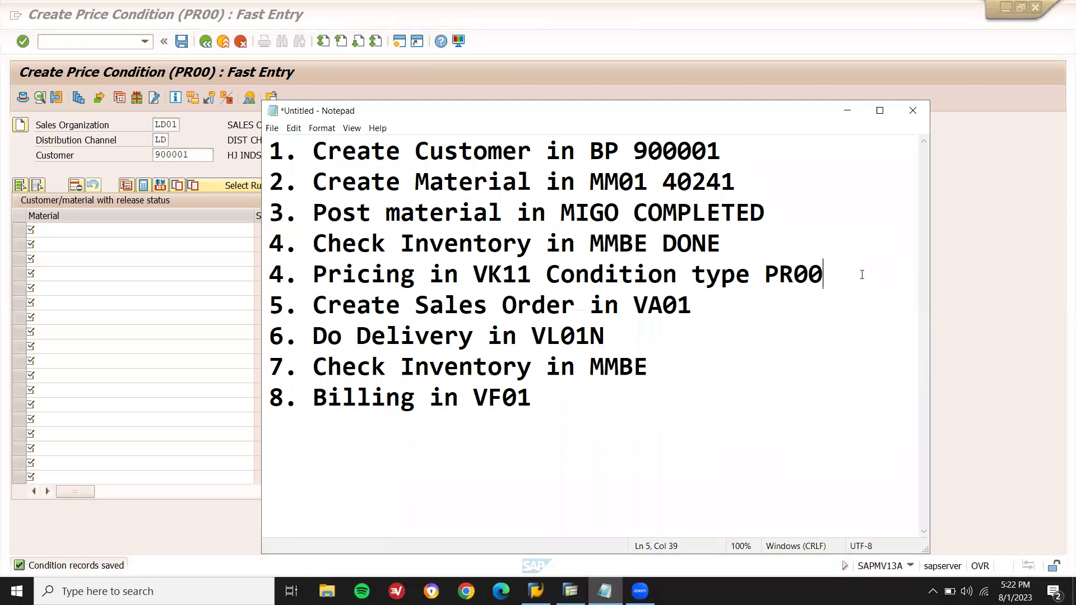
text(DONE)
key(Down)
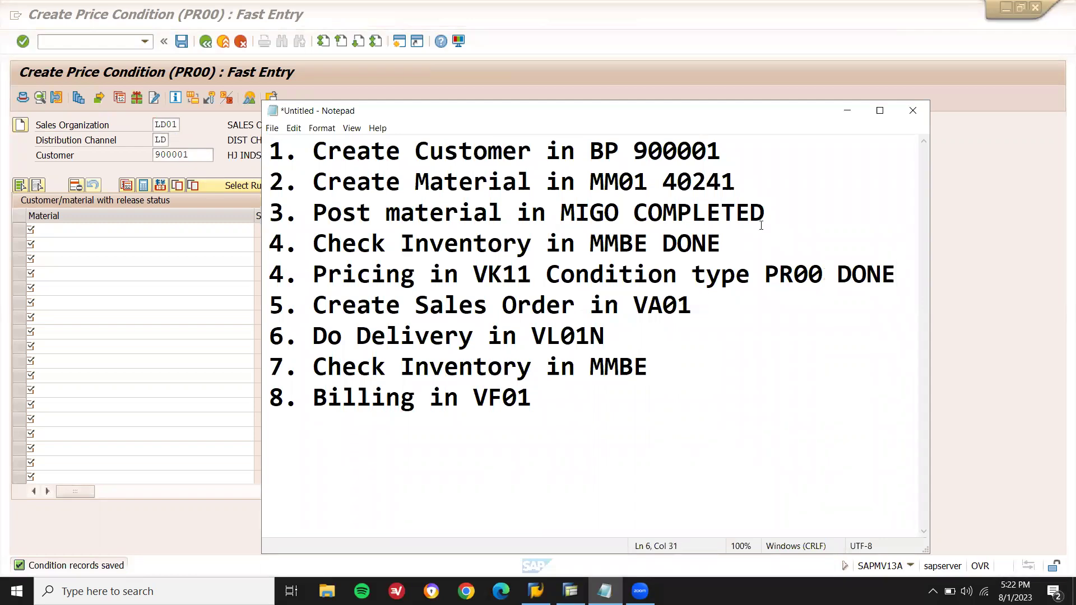
- Leave the price condition entry and open transaction VA01 for creating sales documents
click(126, 39)
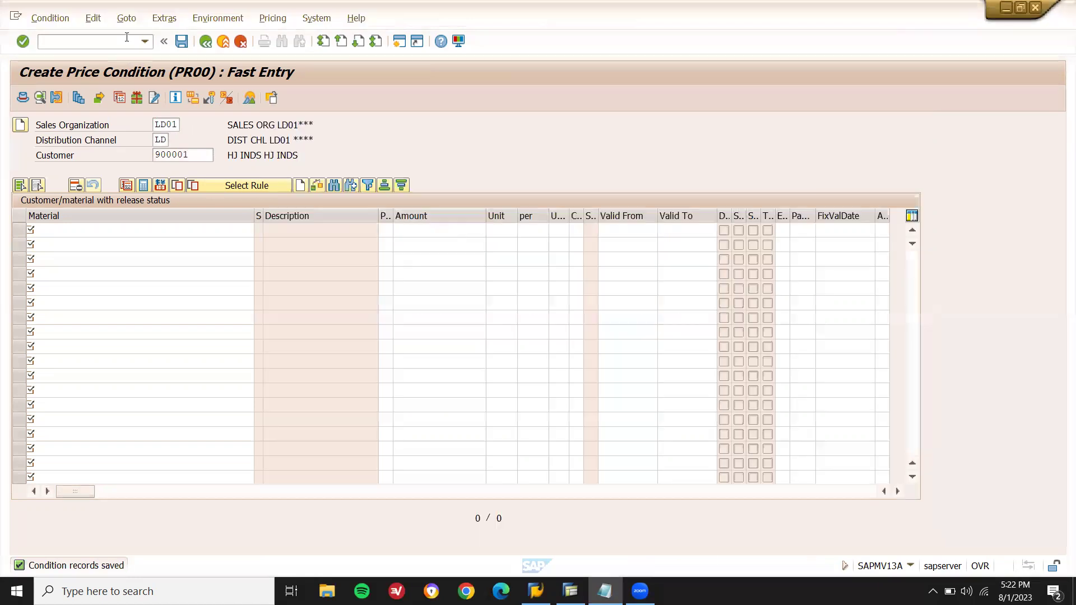
text(/n)
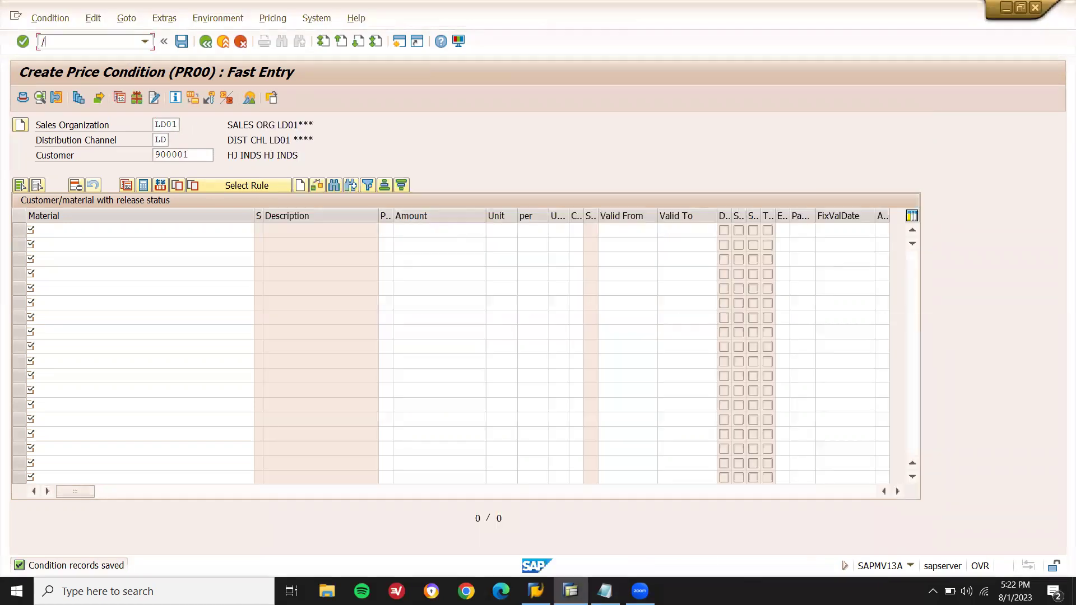
key(Return)
text(VA01)
key(Return)
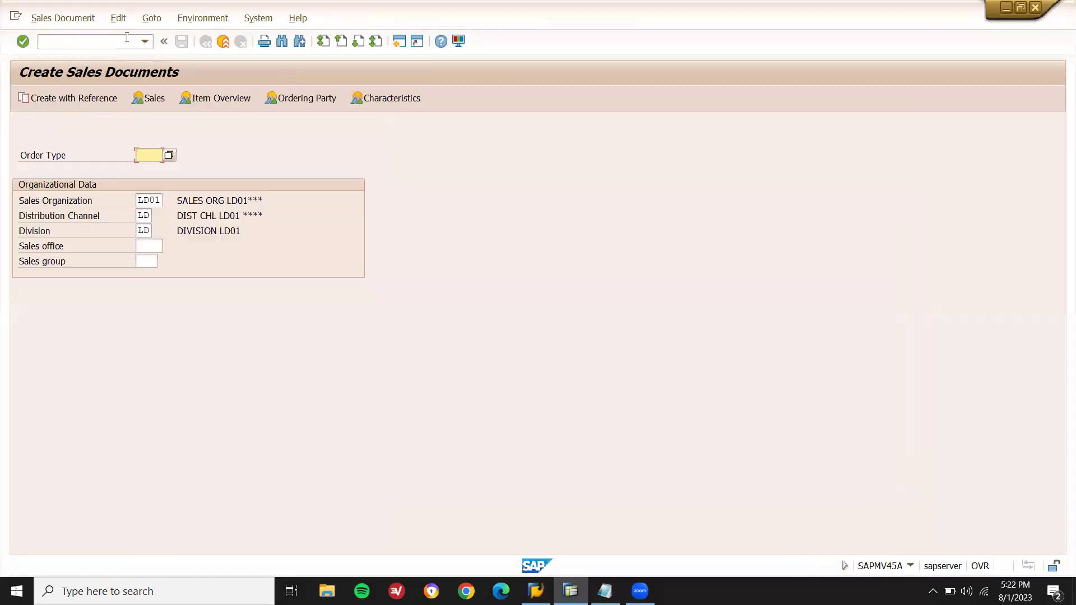
- Set the order type to OR and continue to the order overview with the preset sales organization, distribution channel and division
text(OR)
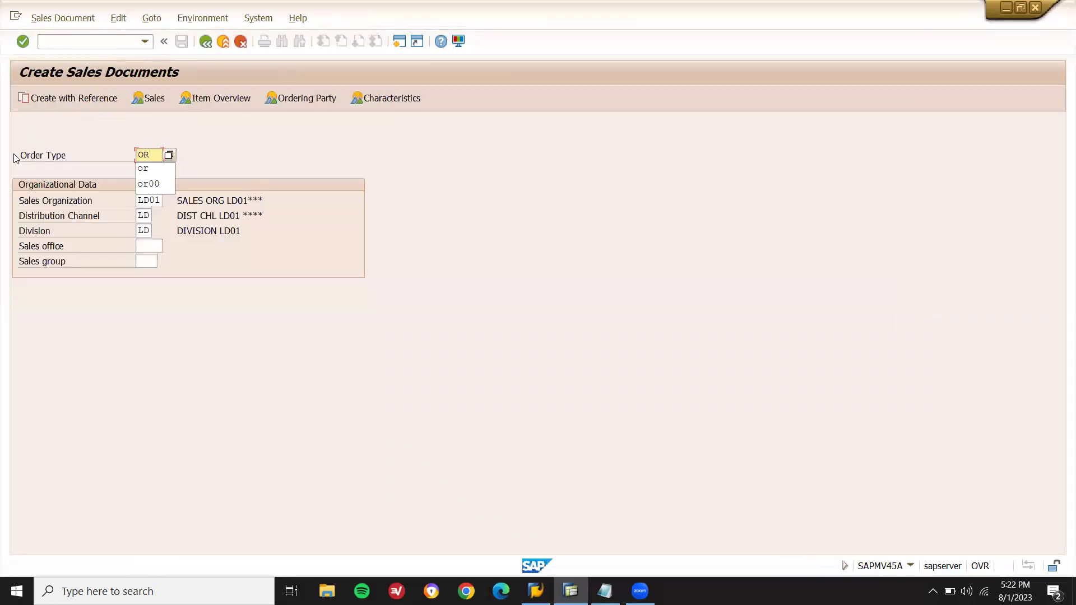
click(115, 202)
click(145, 203)
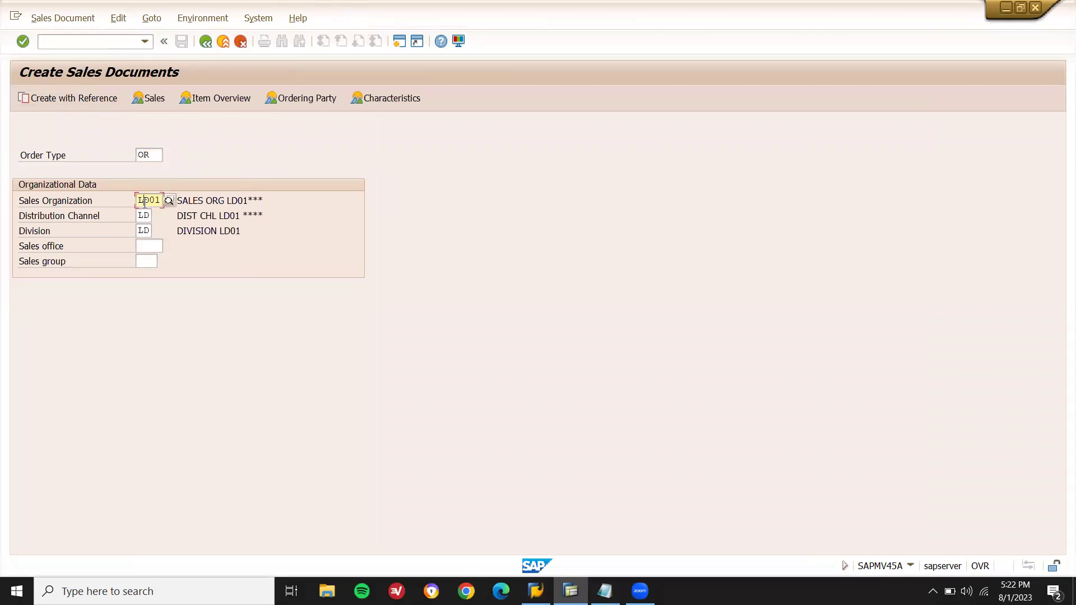
click(144, 218)
click(145, 230)
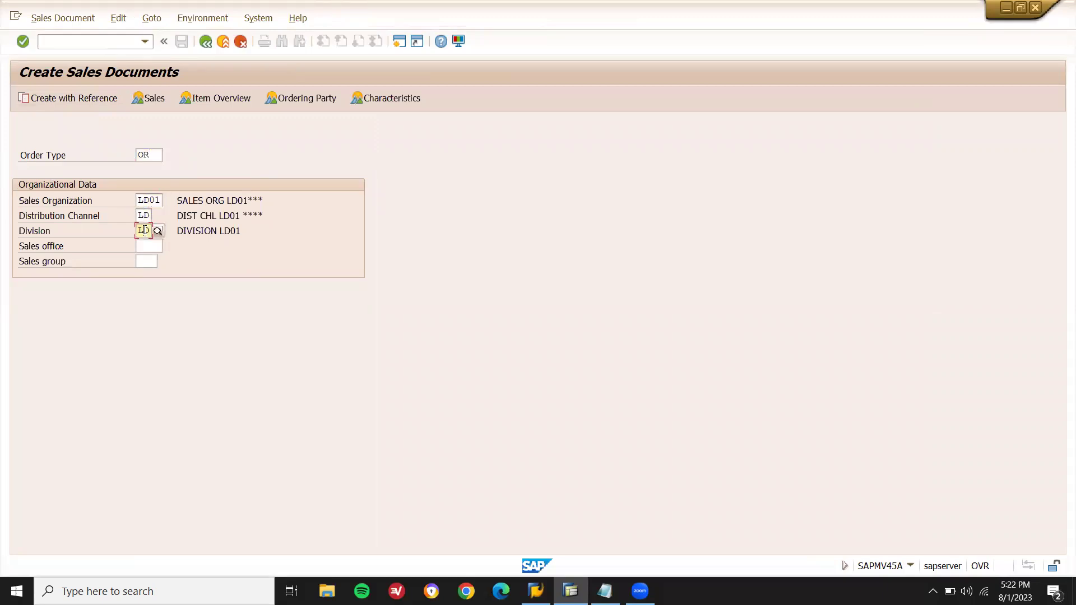
key(alt+Tab)
key(alt+Tab)
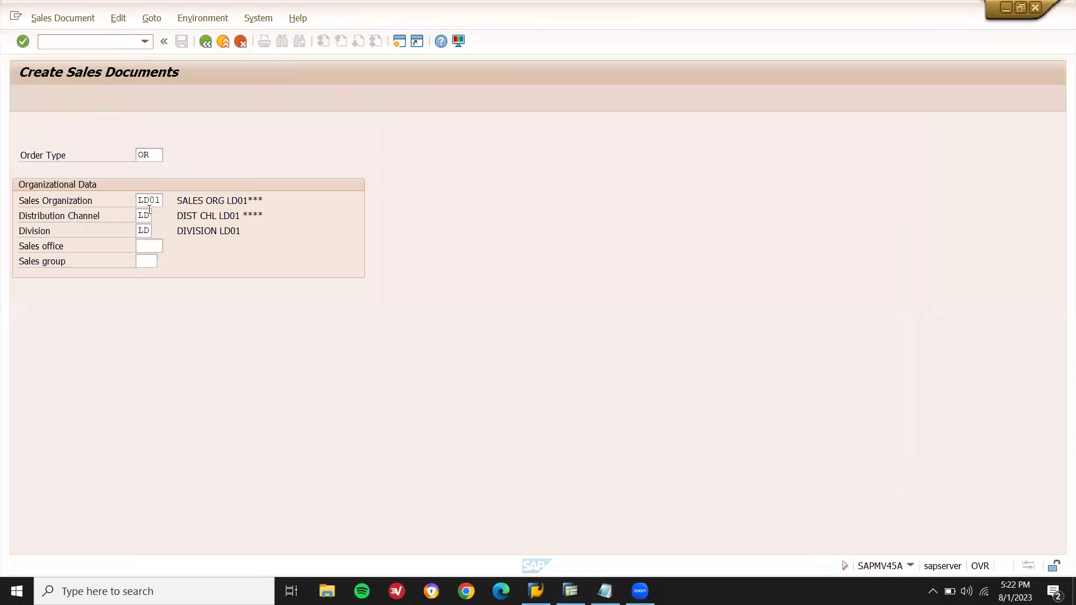
click(154, 200)
key(Return)
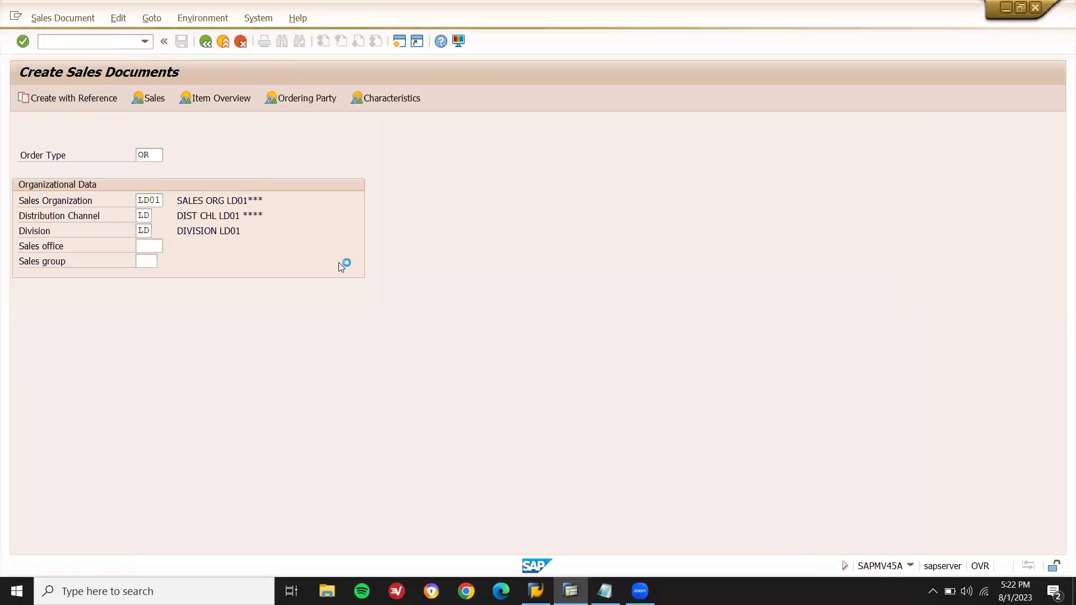
- Copy the customer's number from the Notepad list into the order's sold-to party and set the customer reference to HJ
key(alt+Tab)
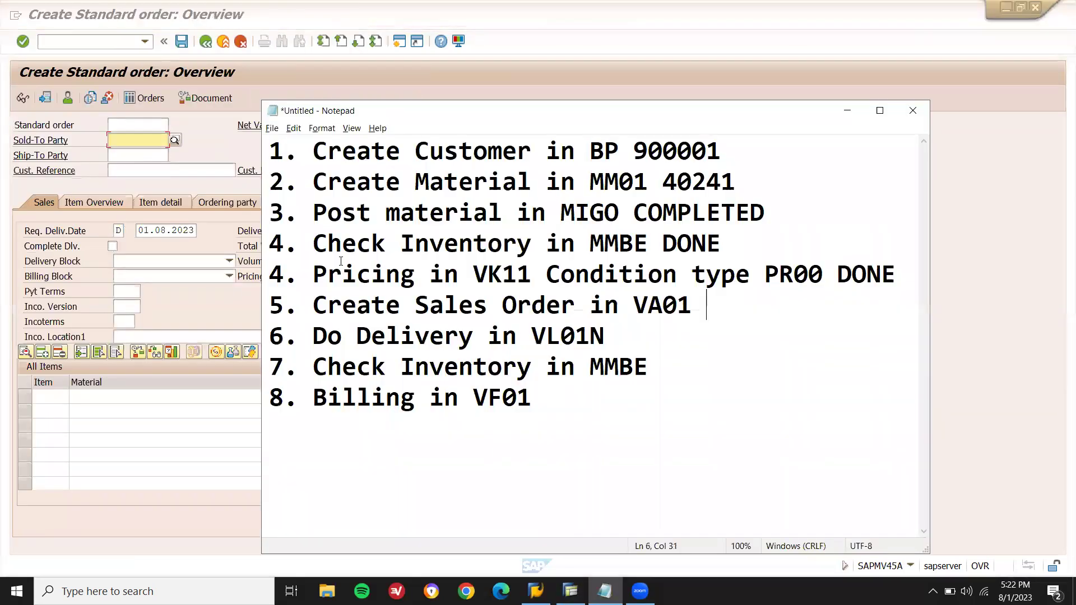
double_click(679, 147)
key(ctrl+c)
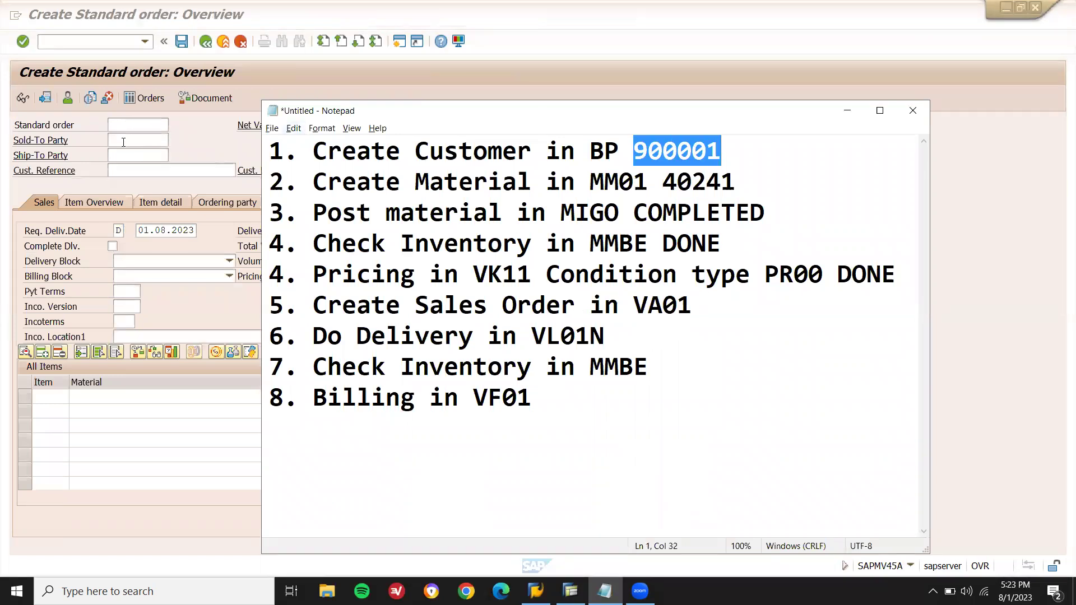
click(125, 140)
key(ctrl+v)
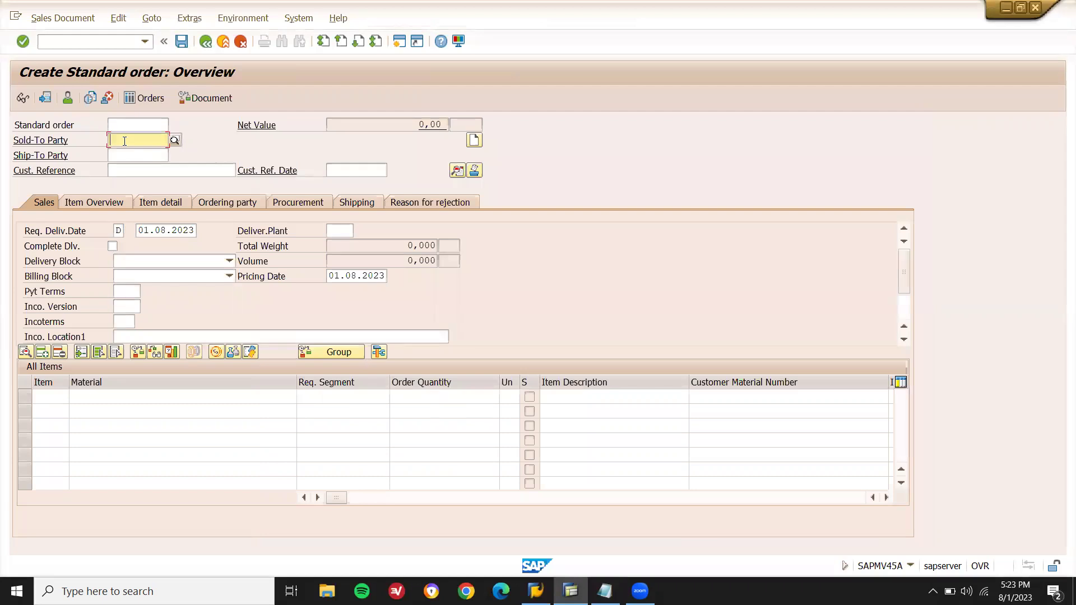
key(Return)
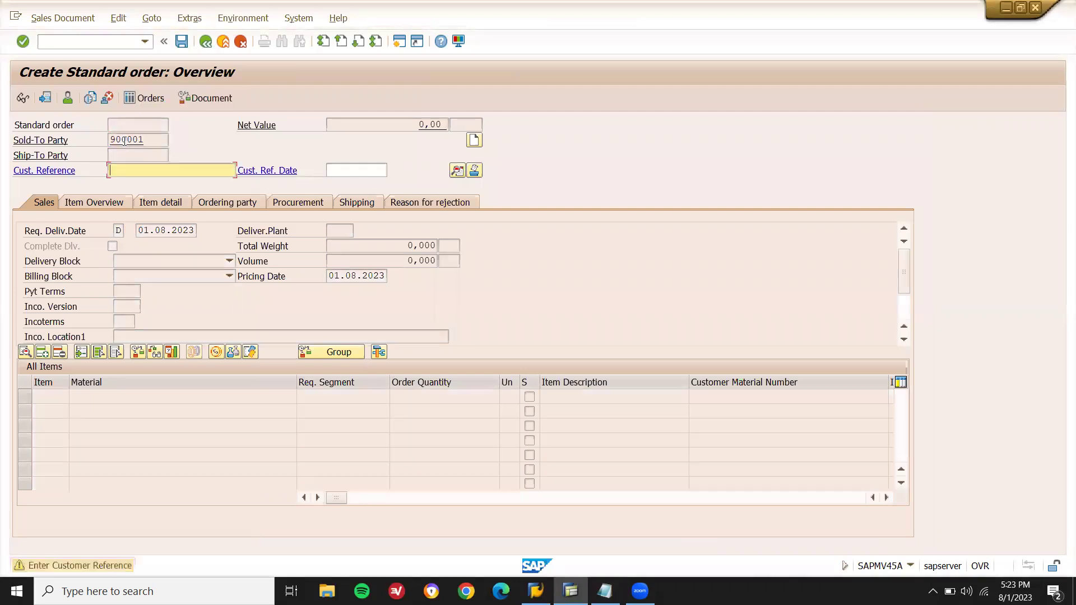
text(HJ)
key(Return)
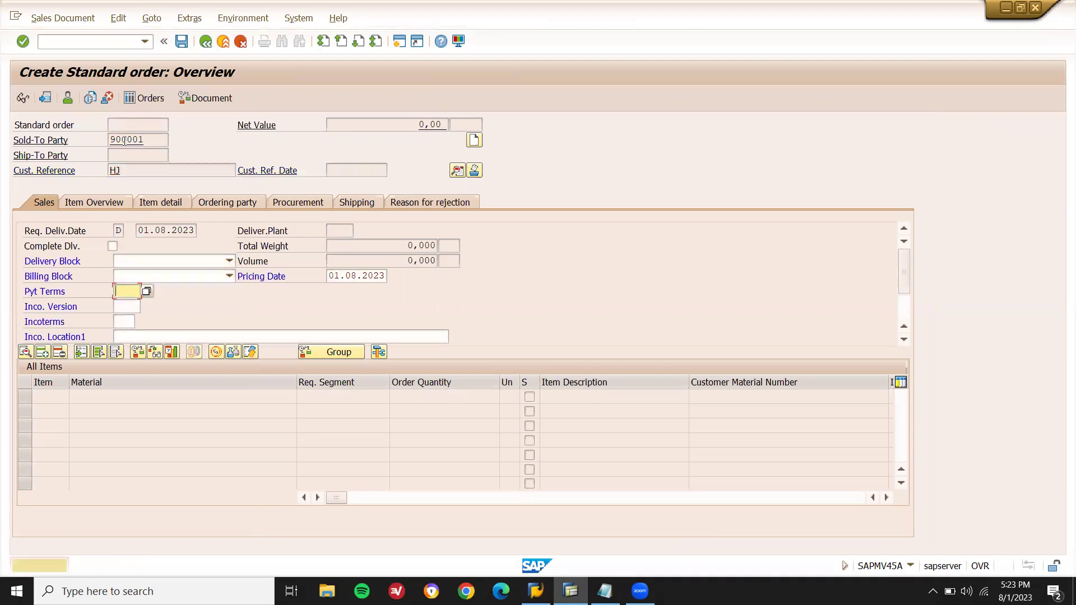
- Set the payment terms to 0002, the Incoterms to FOB and Incoterms location 1 to FOB, accepting the freight redetermination
text(0002)
key(Tab)
key(Tab)
text(fob)
key(Return)
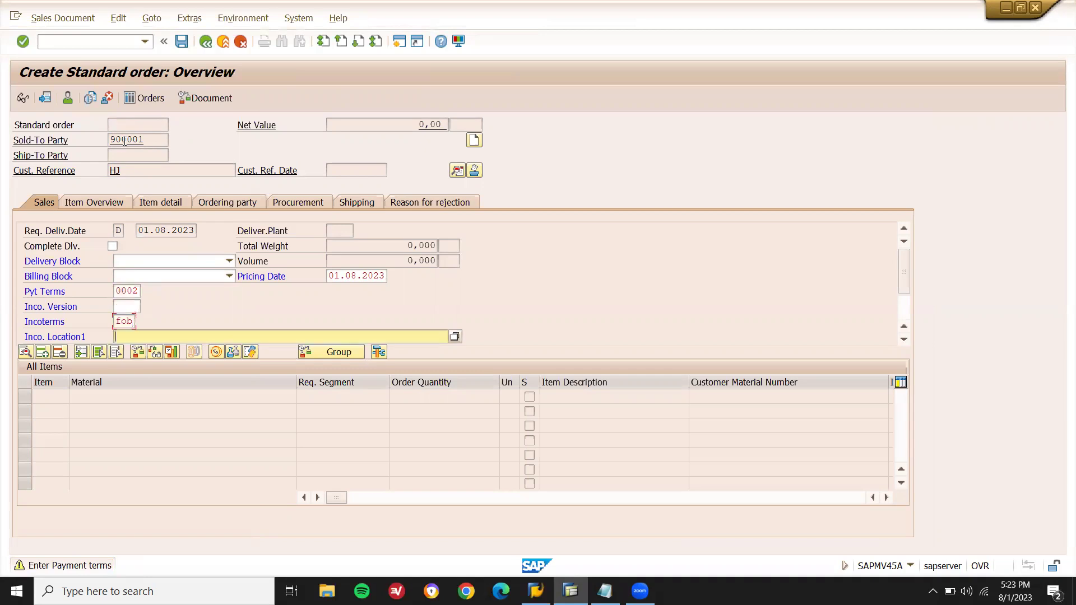
text(FOB)
key(Return)
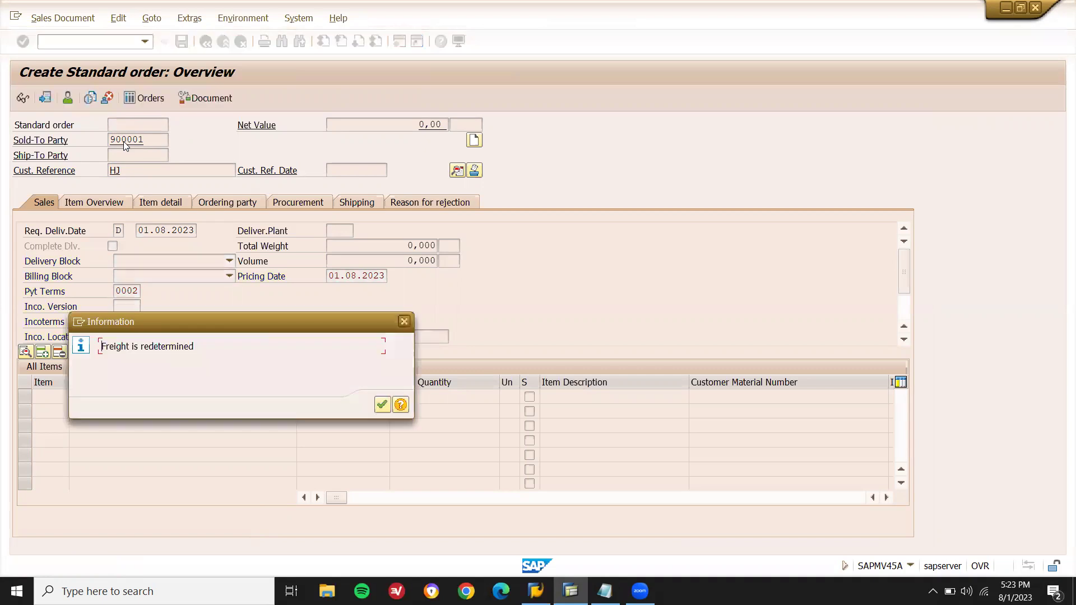
key(Return)
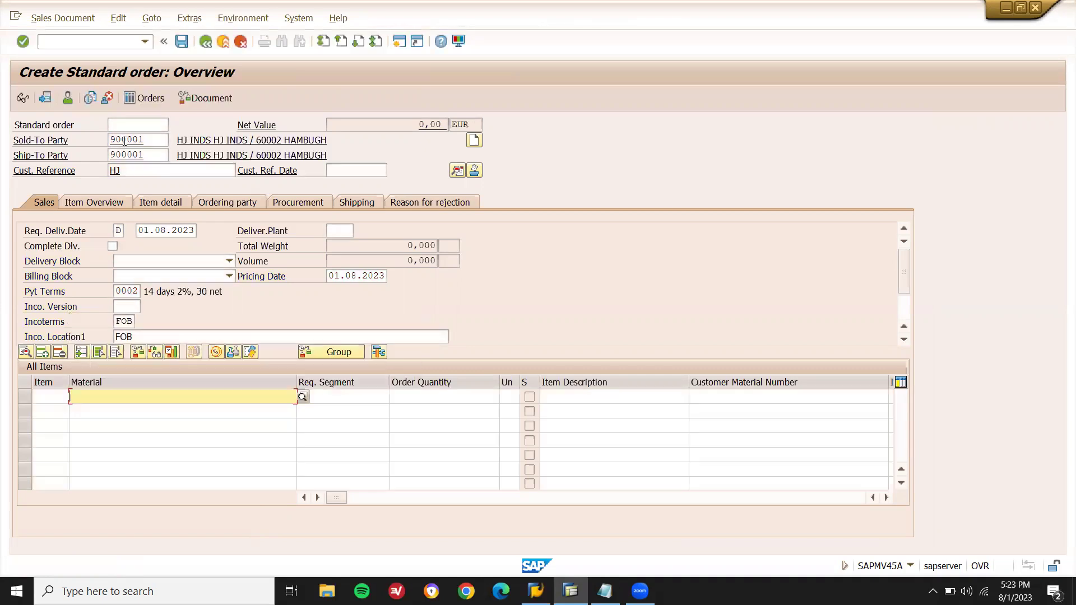
- Add material 40241 from the Notepad list as the first order item with an order quantity of 10
key(alt+Tab)
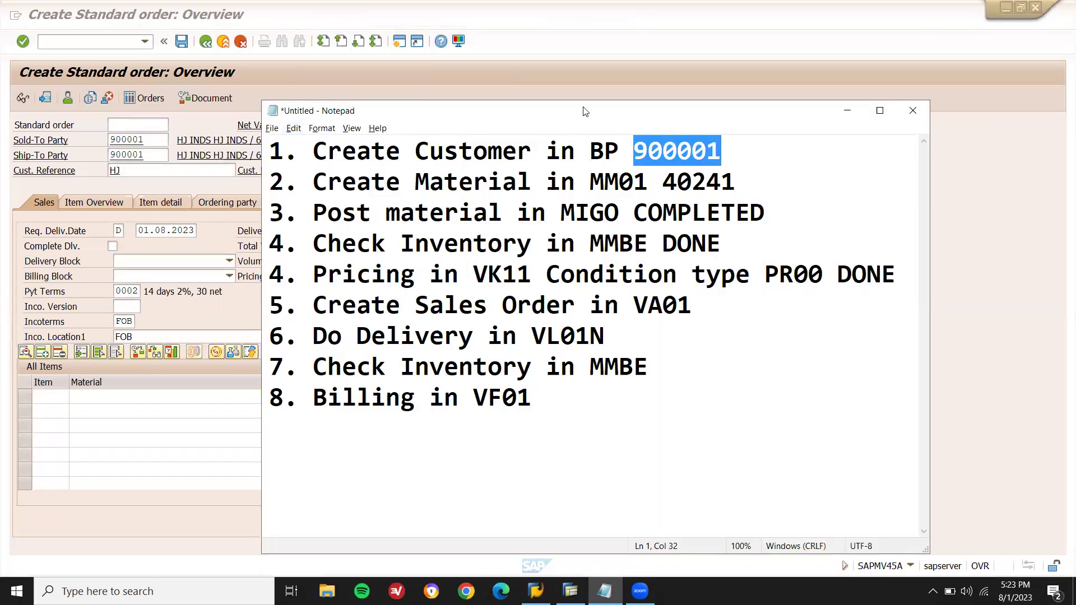
double_click(696, 186)
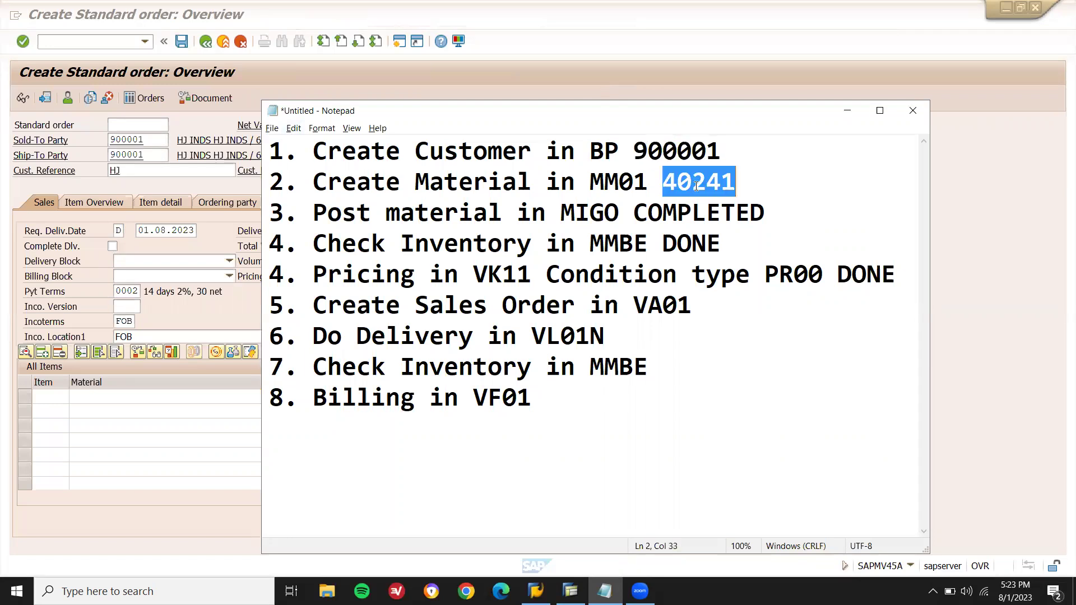
click(187, 398)
text(40241)
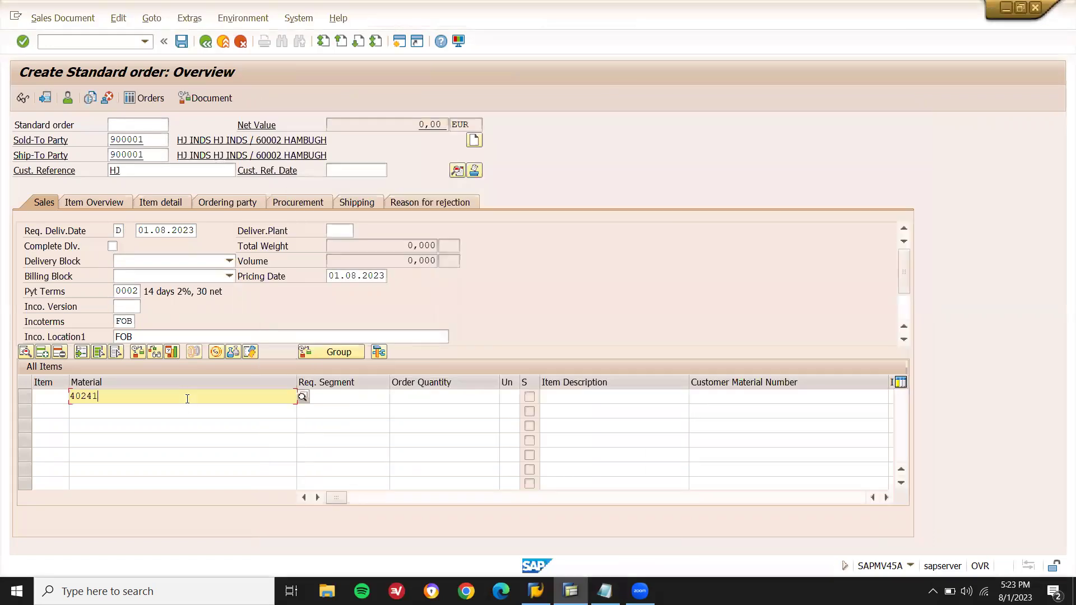
click(460, 398)
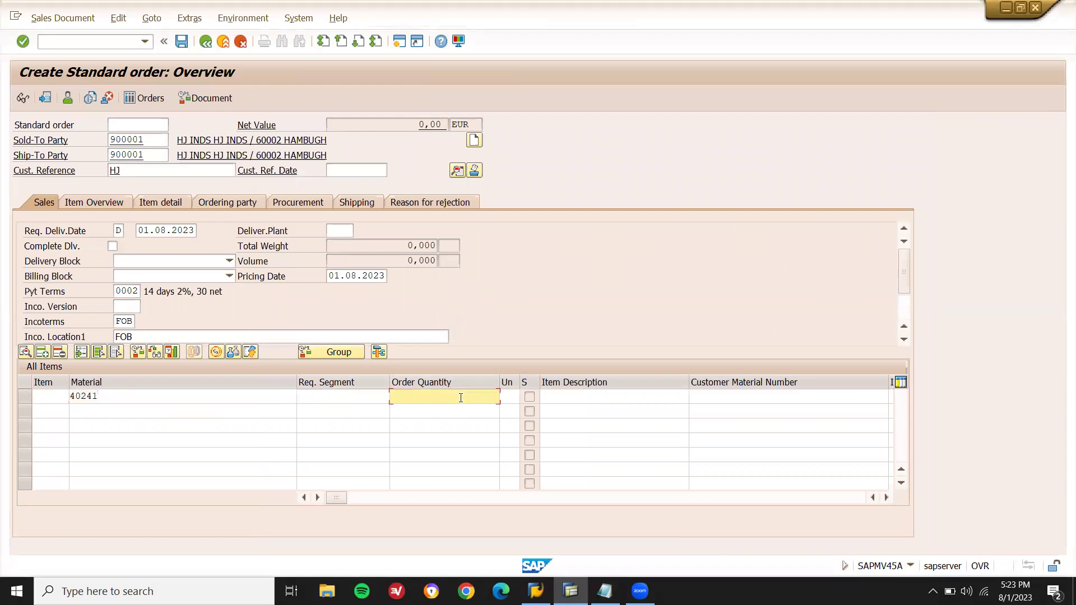
text(10)
key(Return)
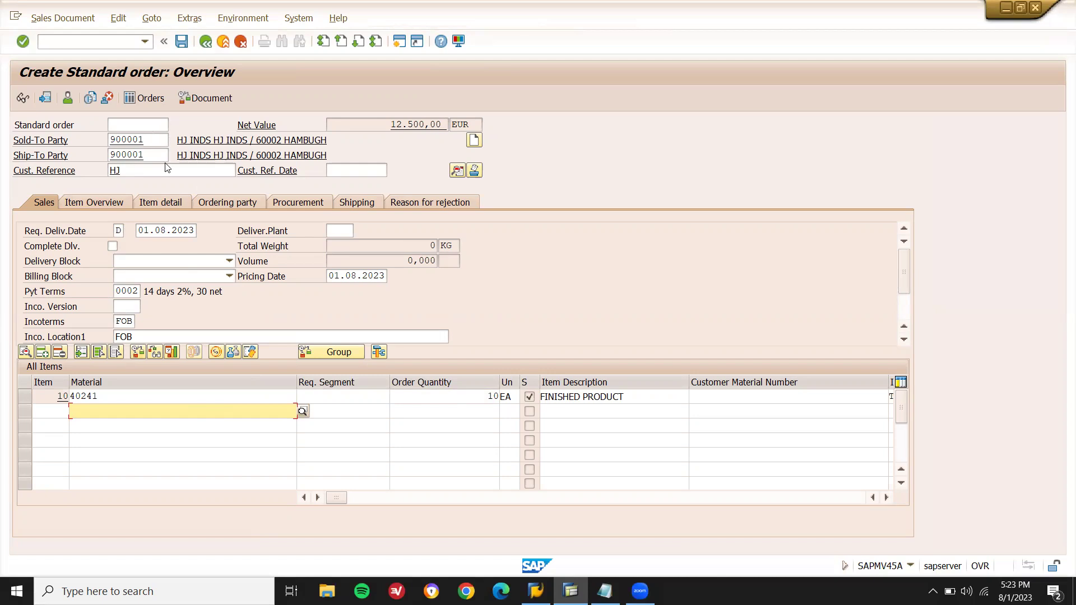
click(159, 136)
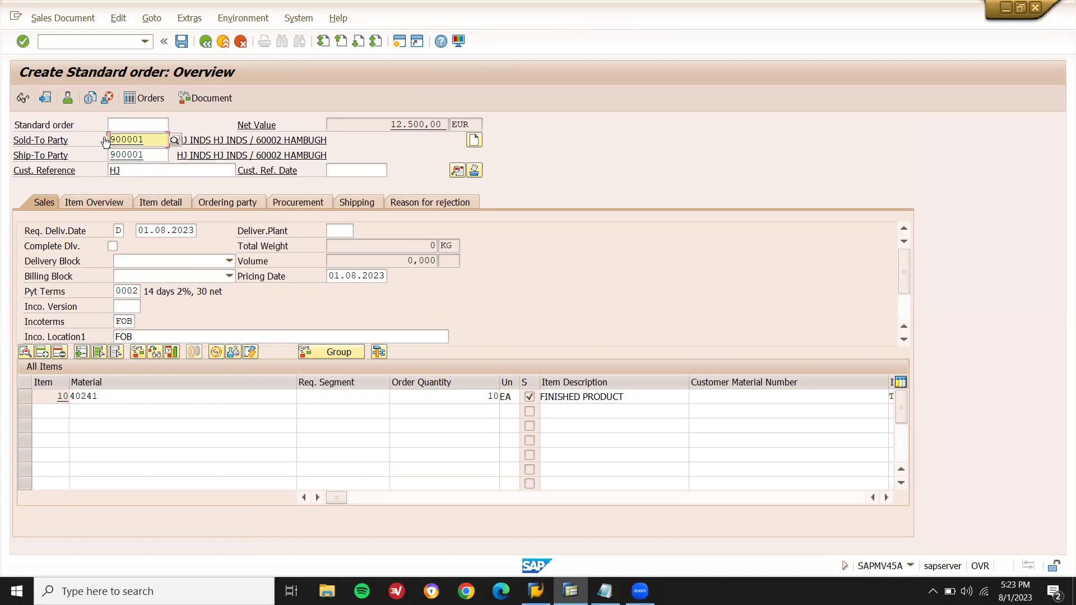
click(144, 402)
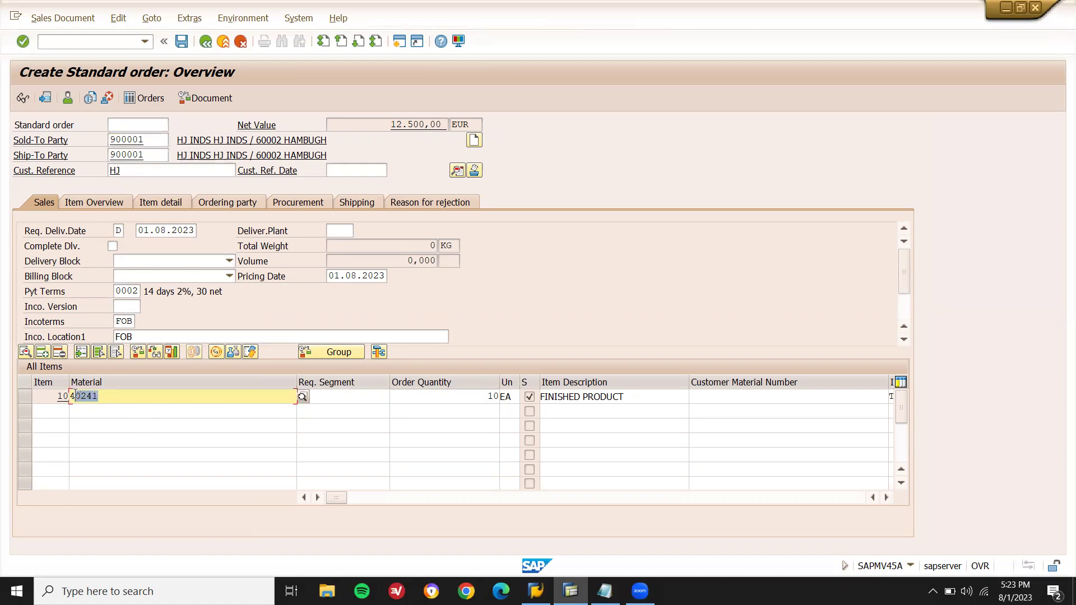
click(455, 395)
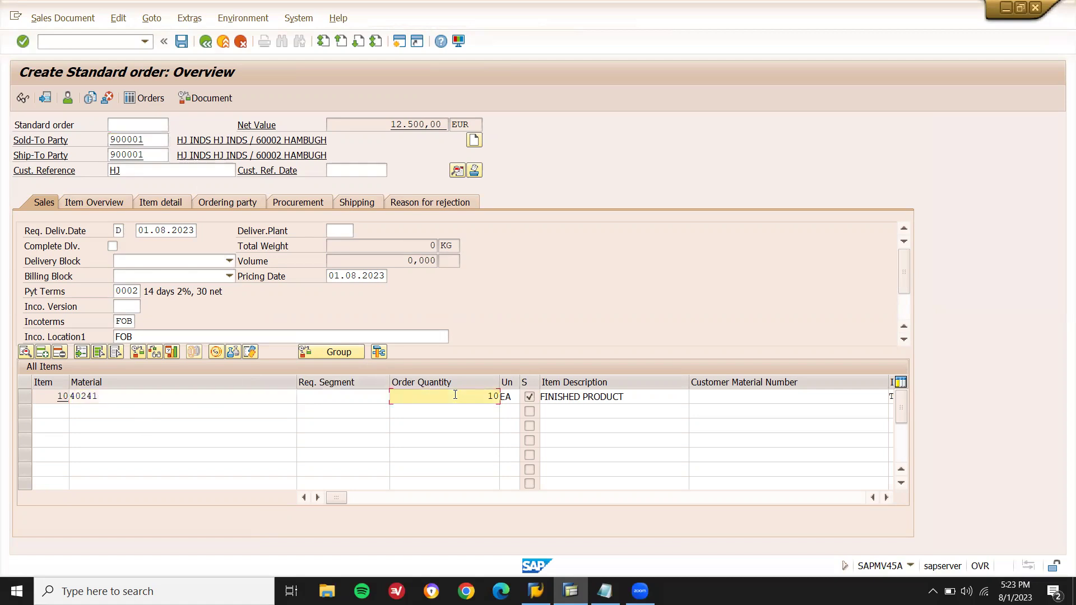
click(125, 321)
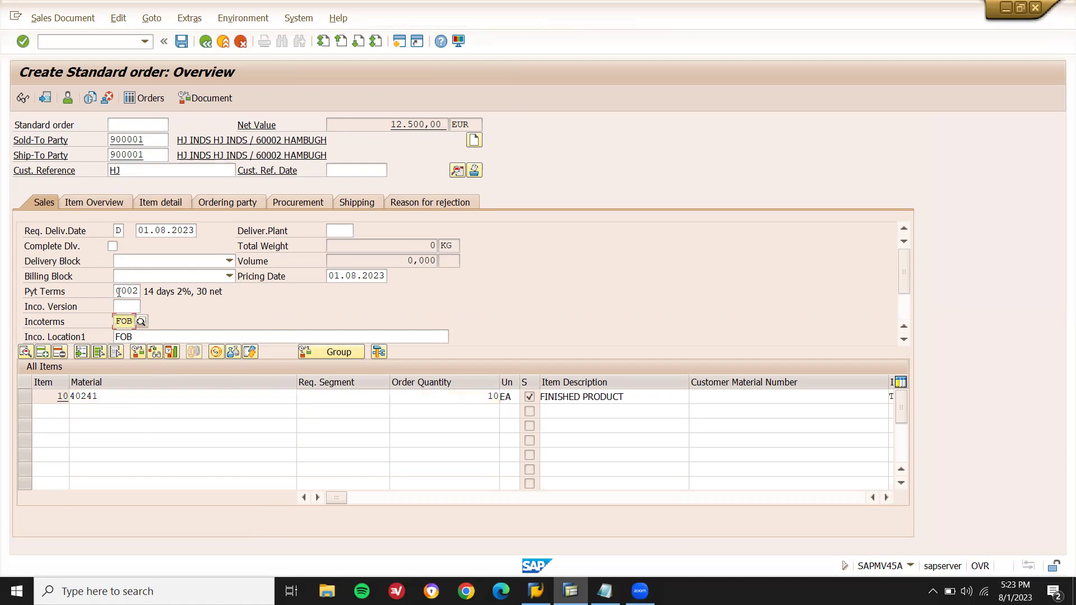
click(119, 292)
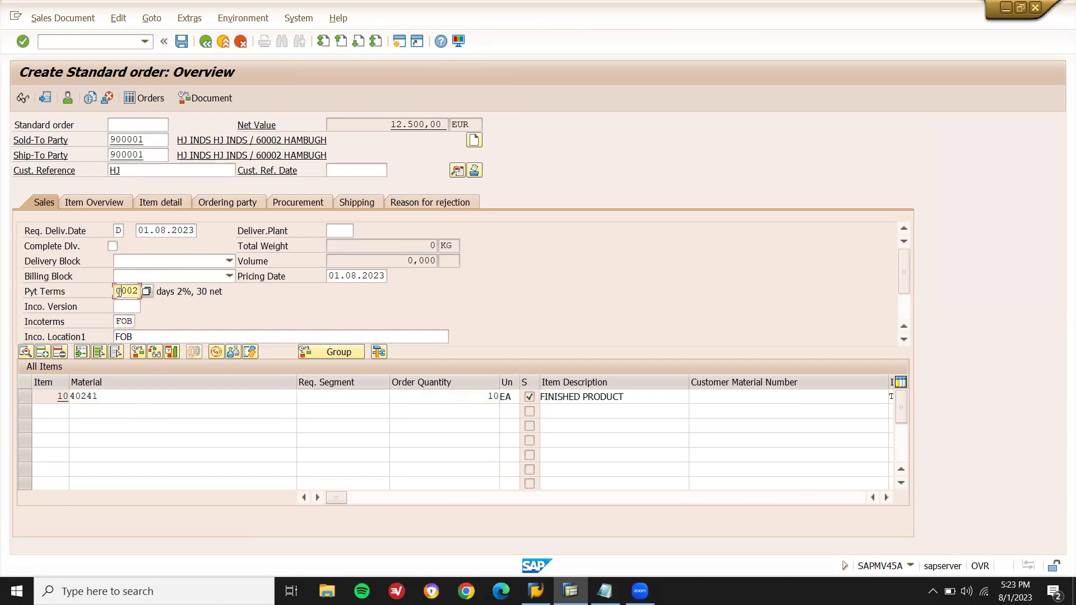
- Set the plant and the storage location to LD01 in the shipping data of order item 10
double_click(158, 396)
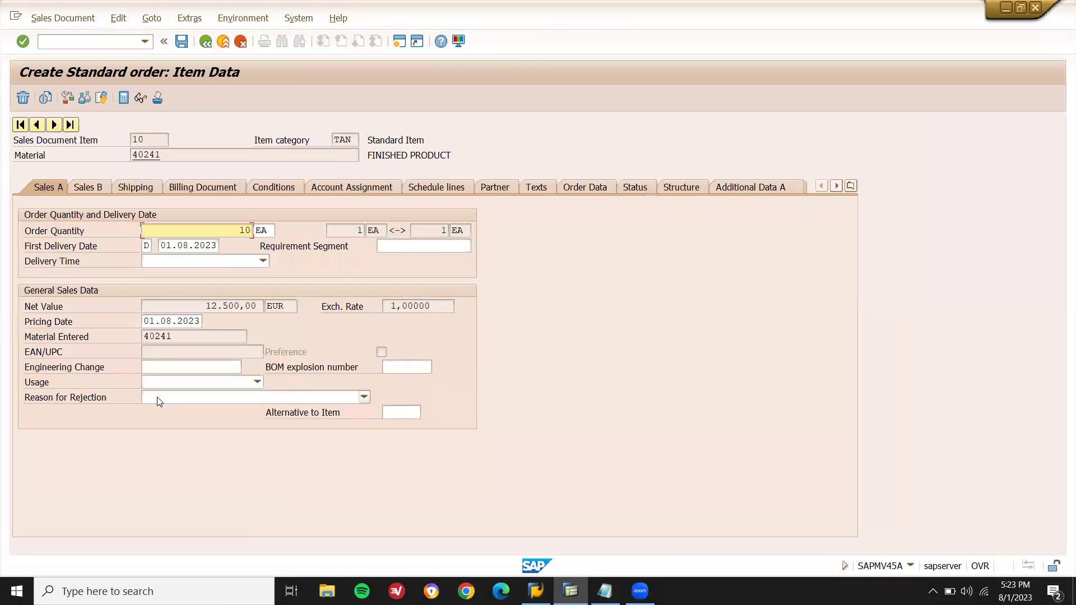
click(139, 186)
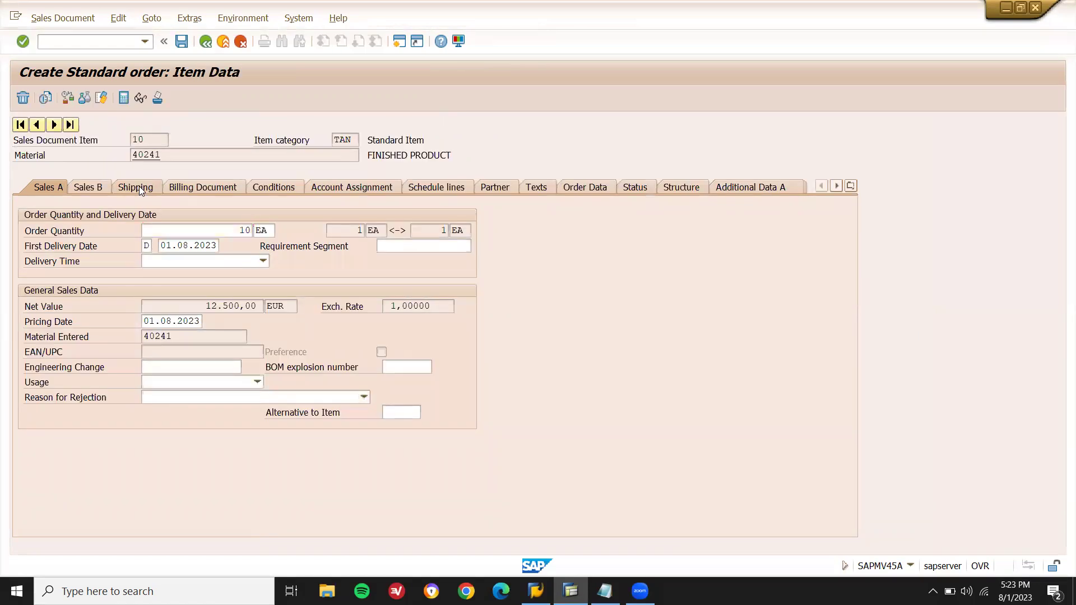
click(134, 292)
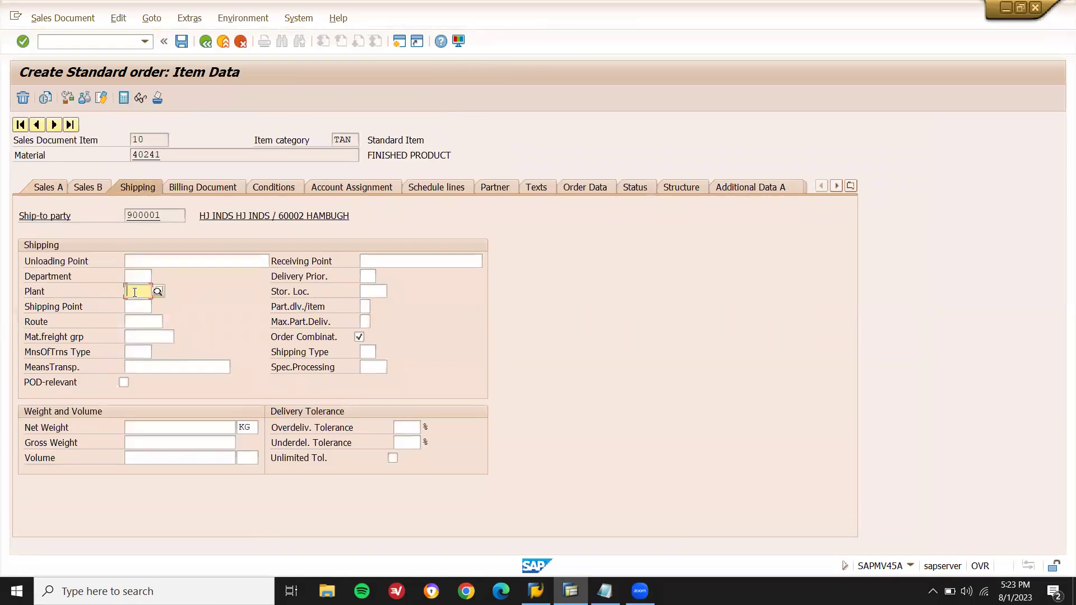
text(LD01)
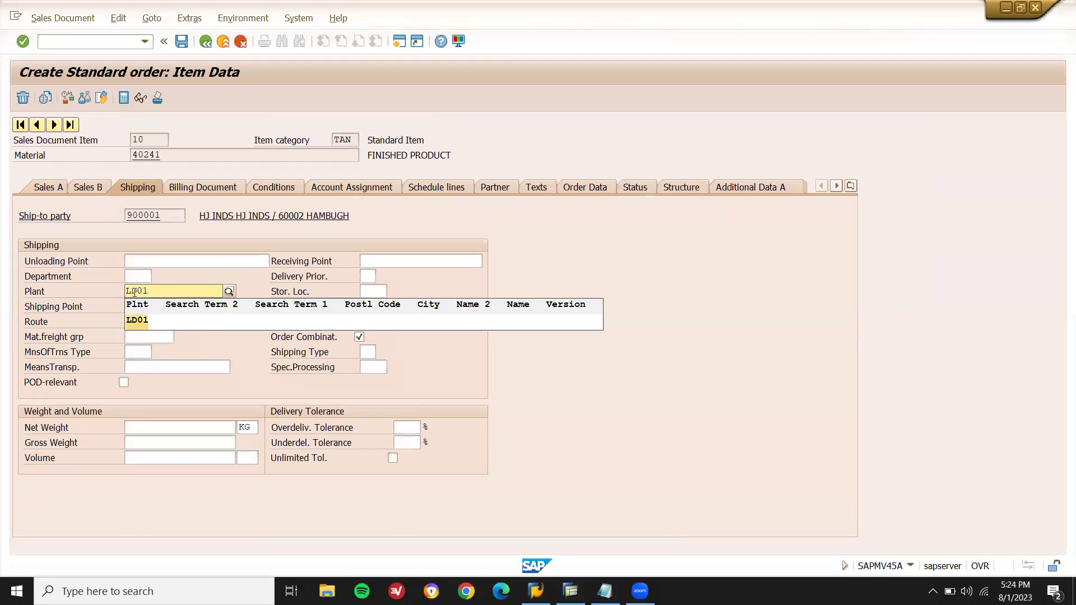
key(Return)
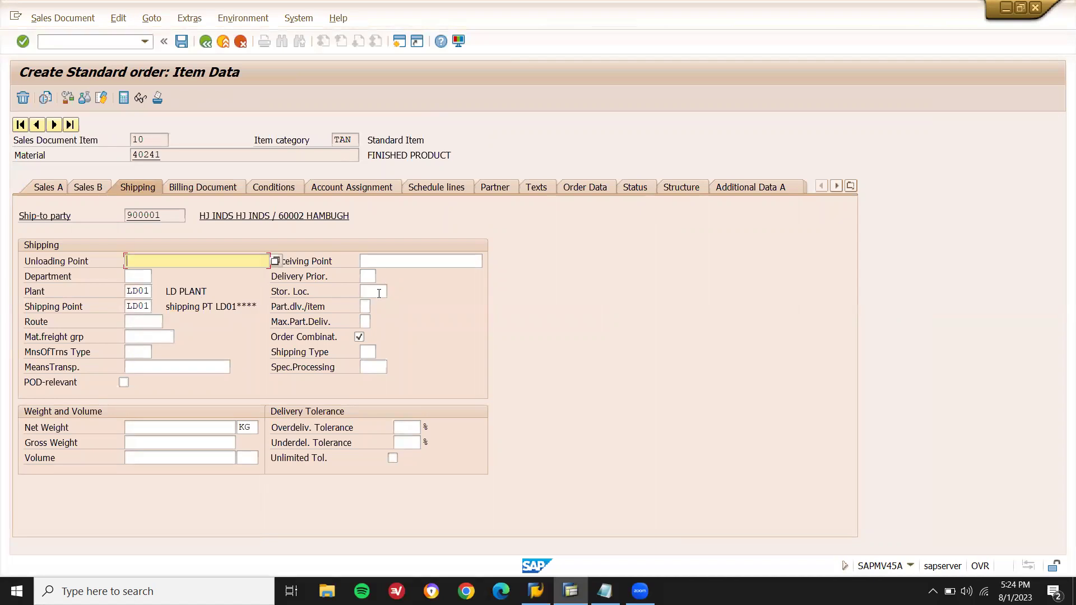
click(378, 293)
text(LD01)
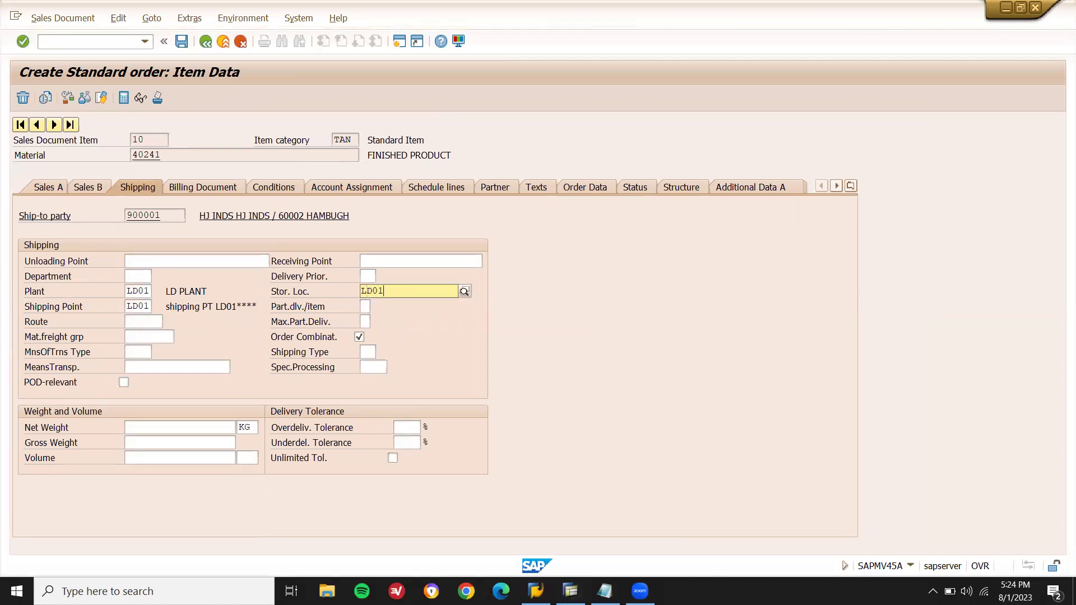
- Set the net weight and gross weight of order item 10 to 100 KG and save the standard order
key(Return)
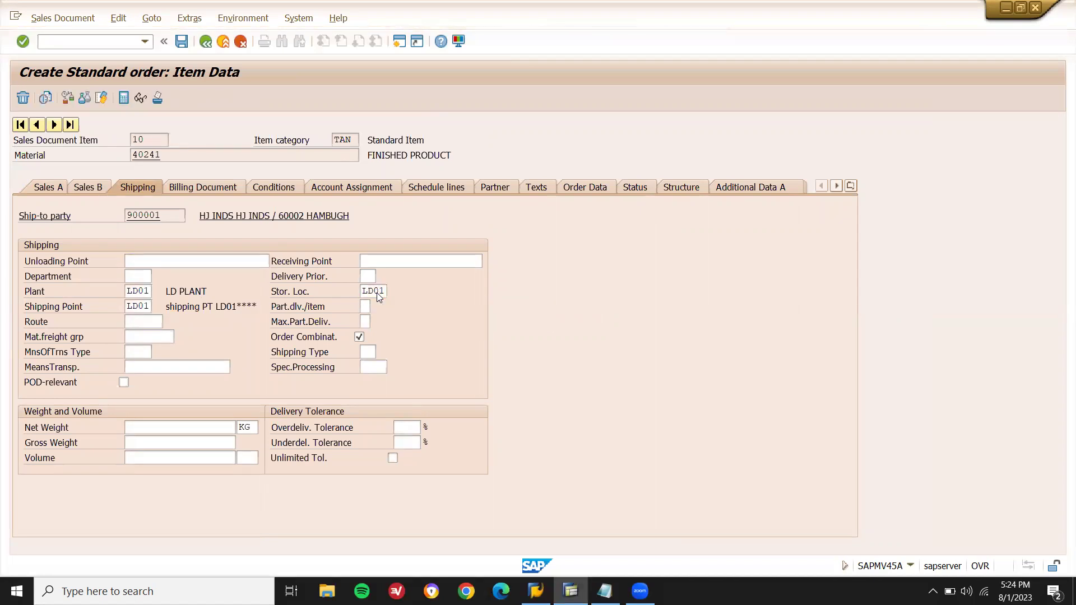
click(210, 429)
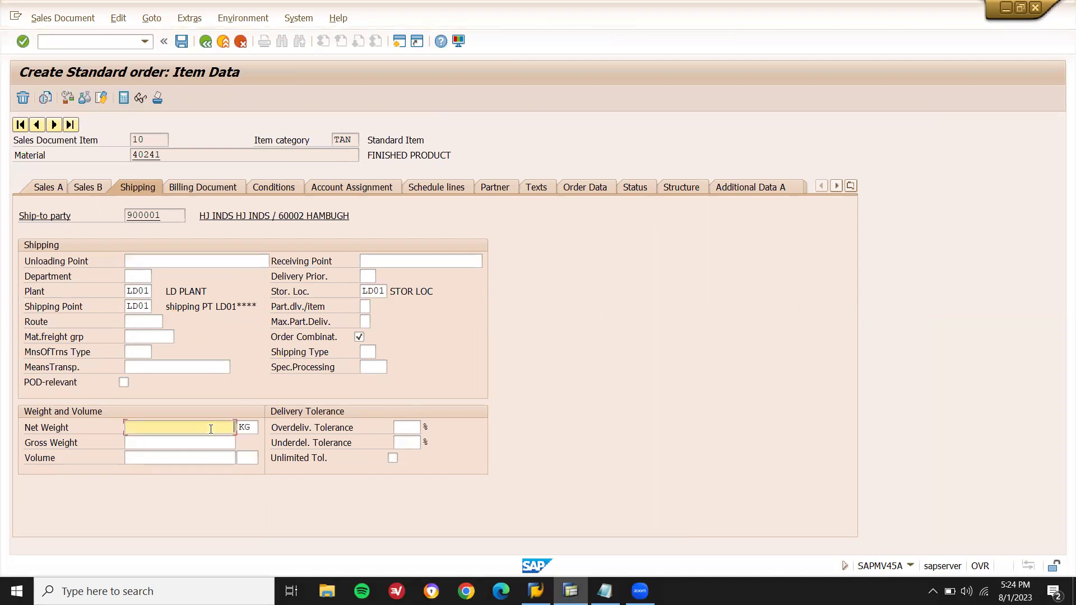
key(Tab)
text(100)
key(Return)
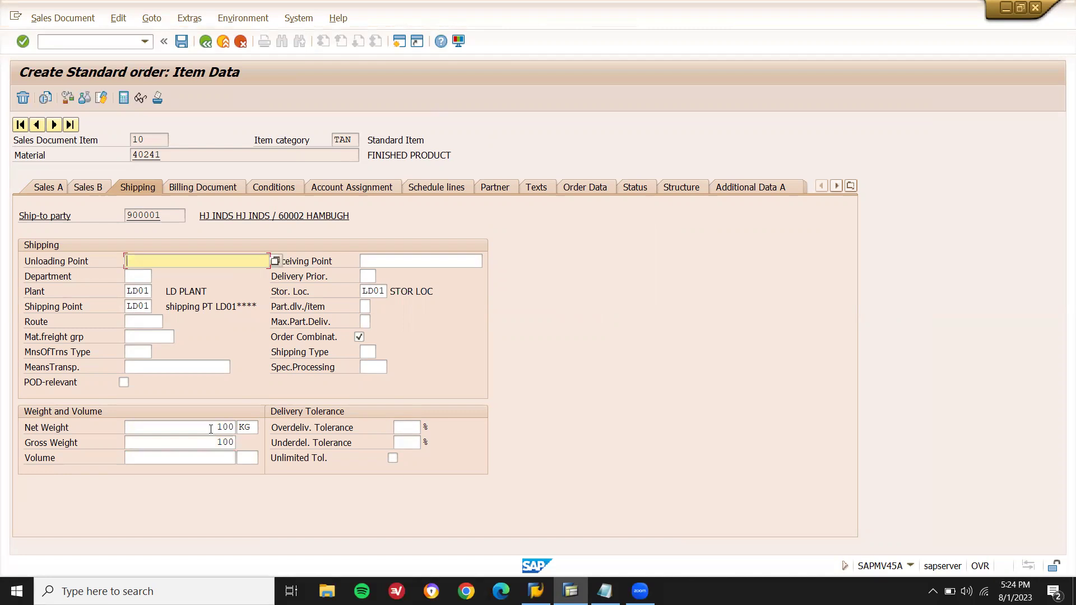
click(181, 43)
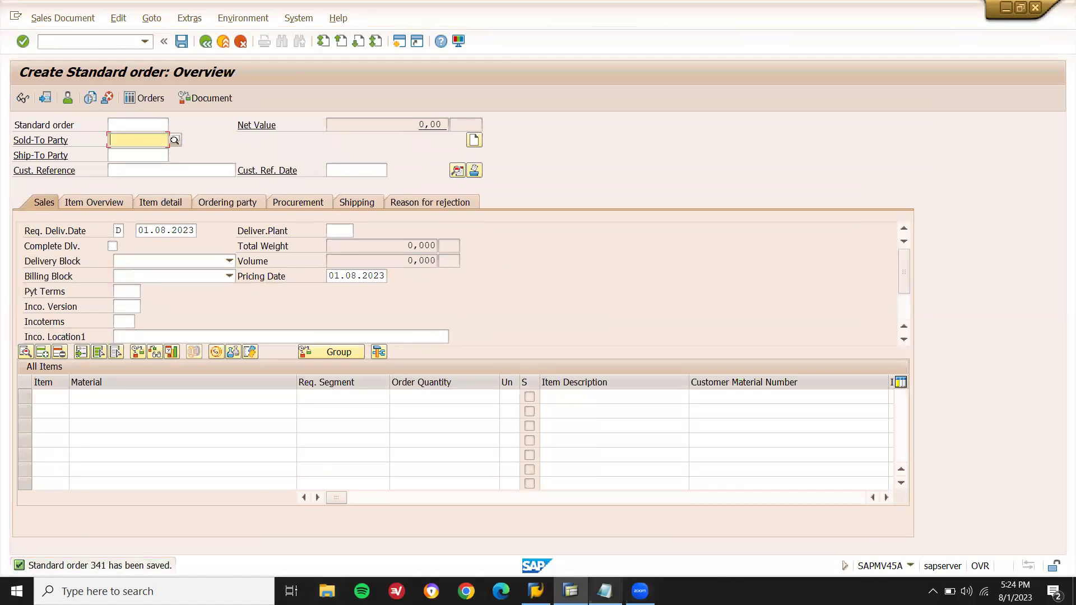
- Switch to Notepad and add the saved sales order's number after VA01 in the process list
click(605, 591)
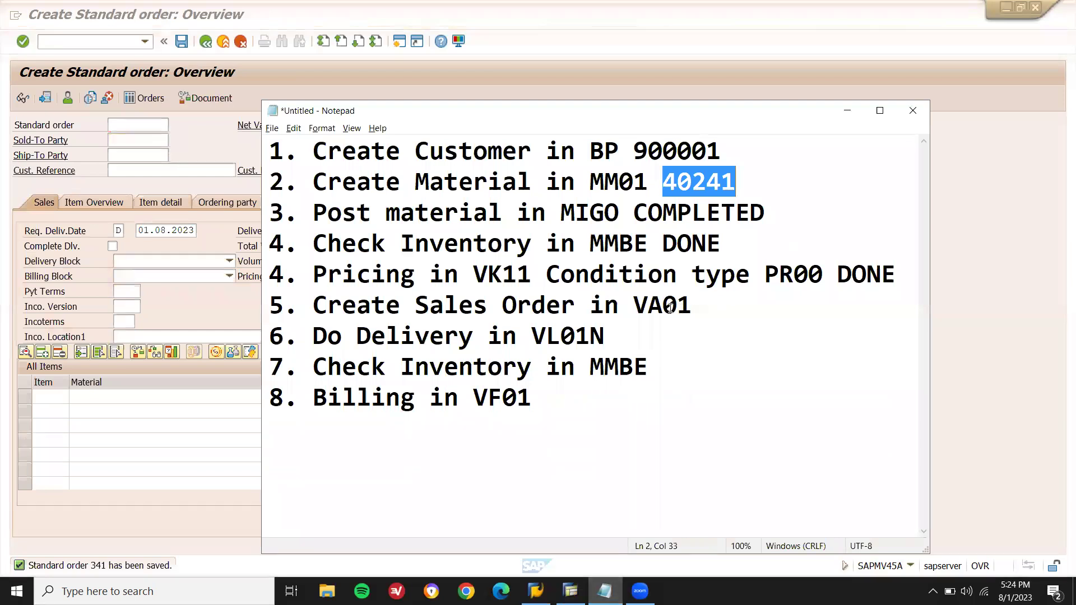
click(718, 304)
text(341)
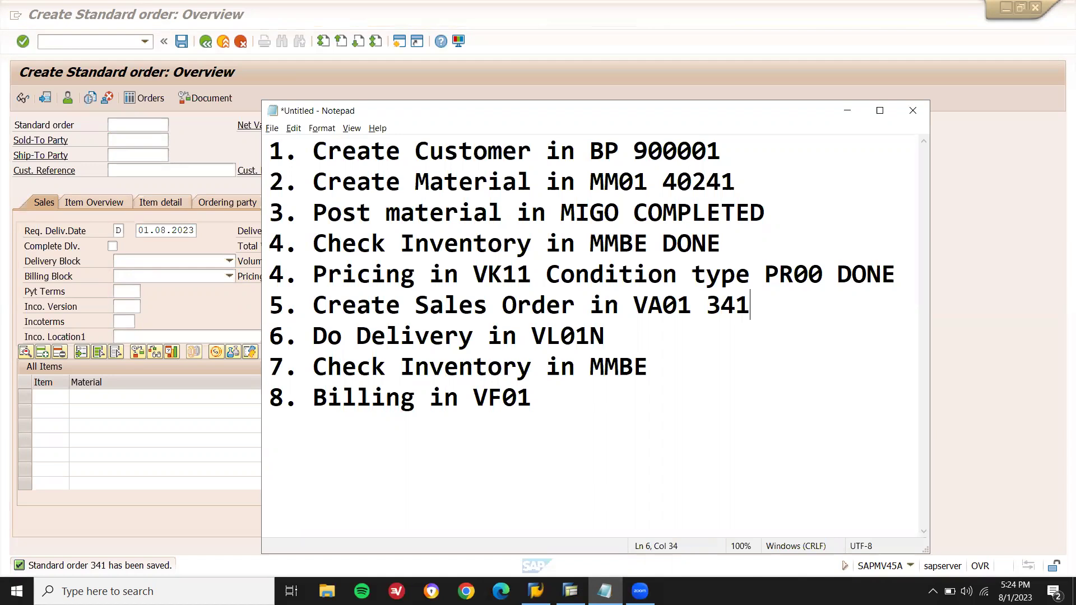
- Create an outbound delivery in SAP transaction VL01N for the saved sales order, using shipping point LD01
click(332, 68)
click(114, 42)
text(/NVL01N)
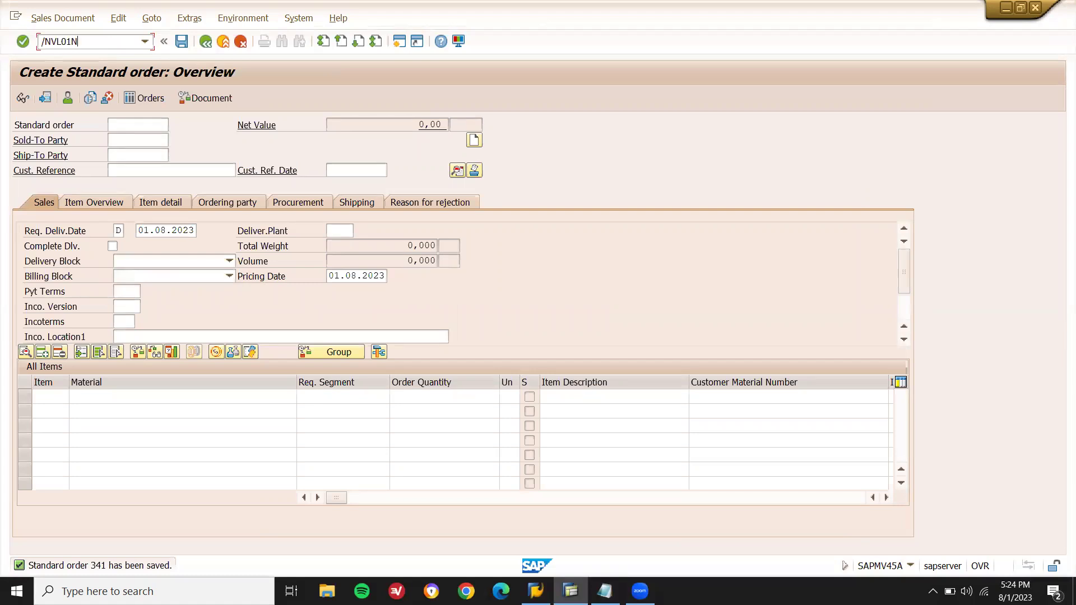
key(Return)
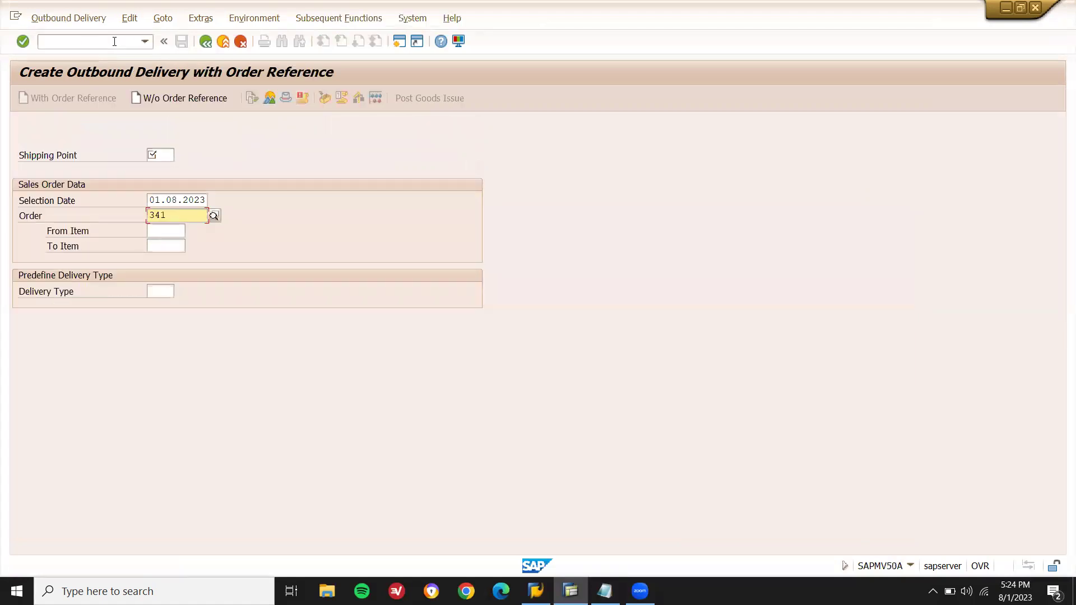
click(165, 153)
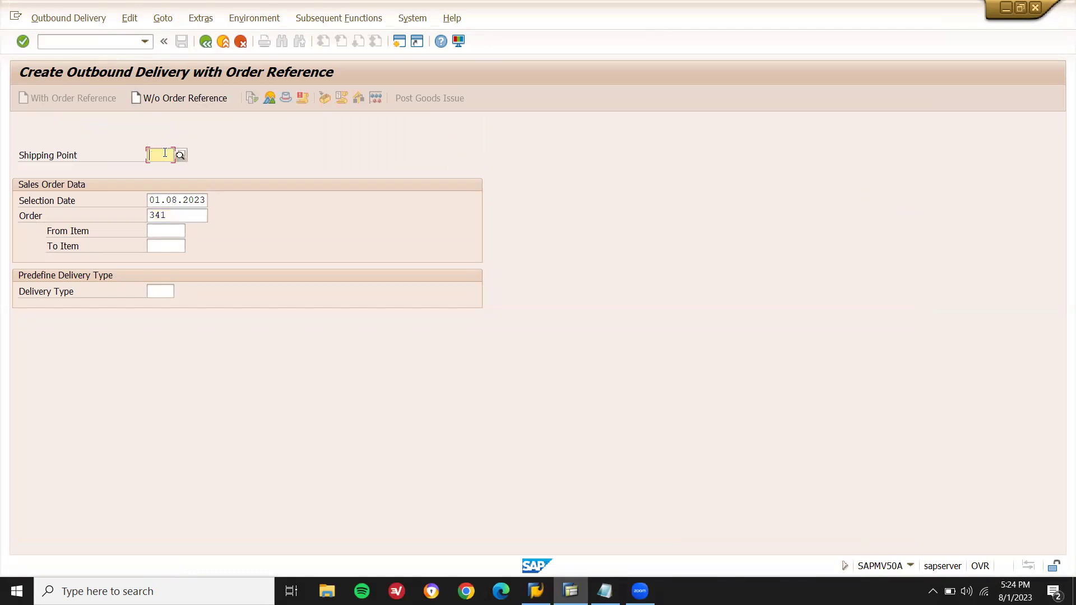
text(LD01)
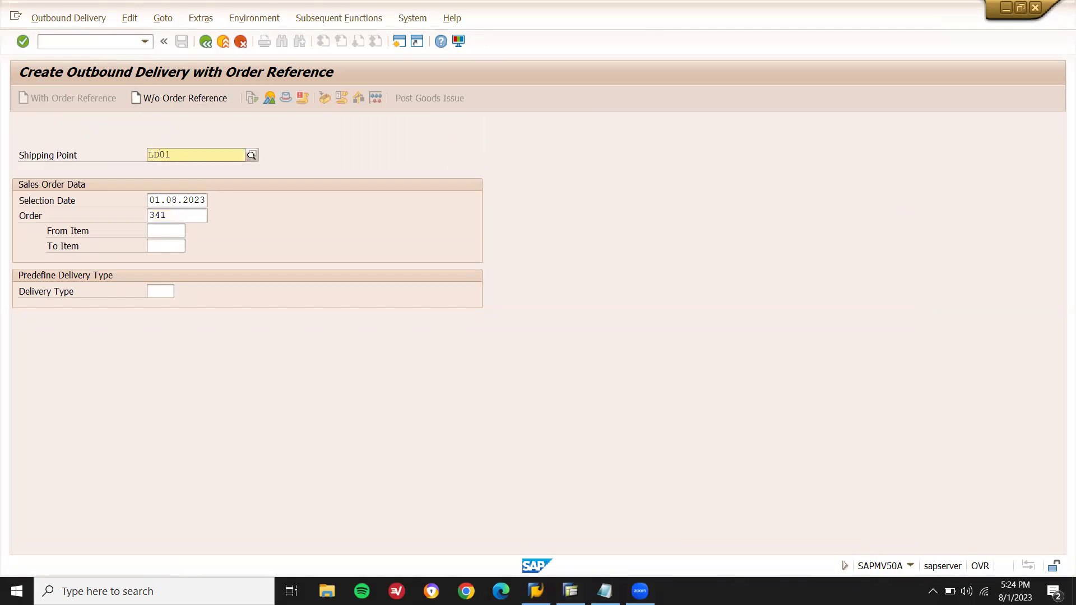
click(166, 153)
key(Return)
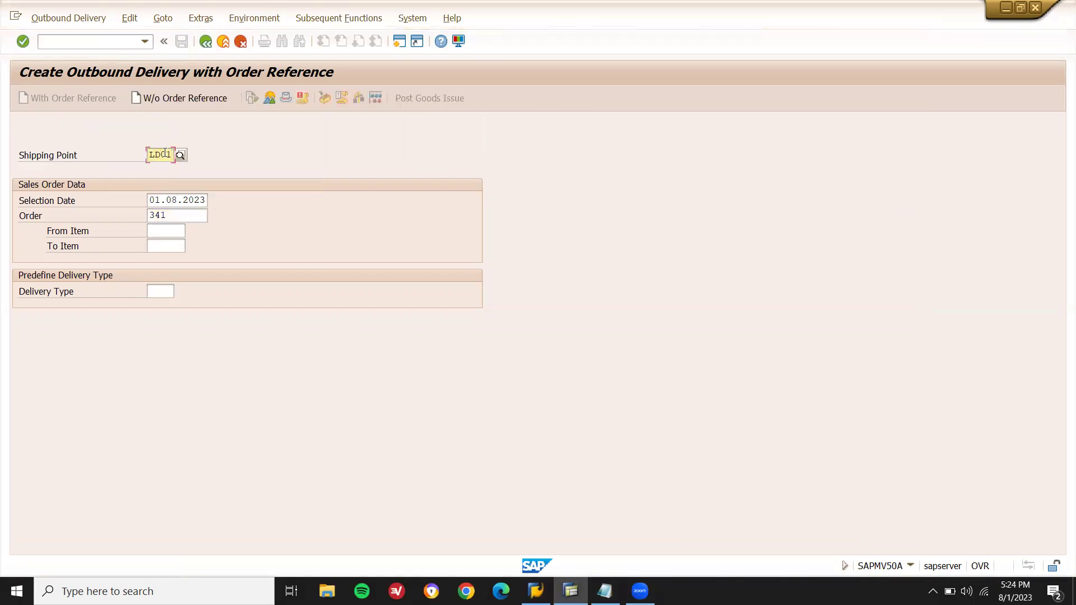
click(173, 217)
key(alt+Tab)
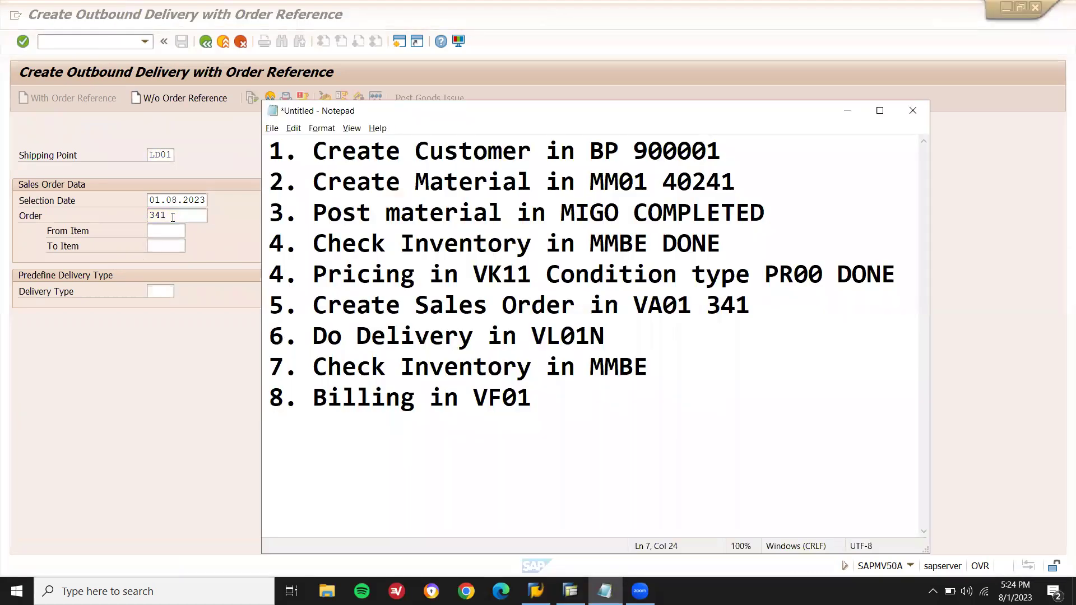
key(alt+Tab)
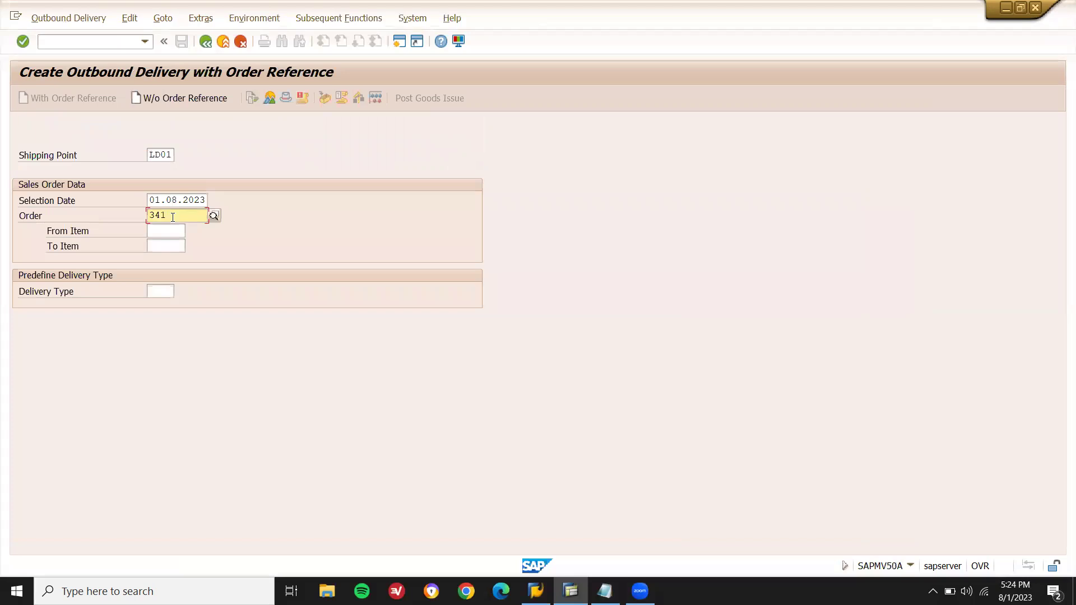
key(Return)
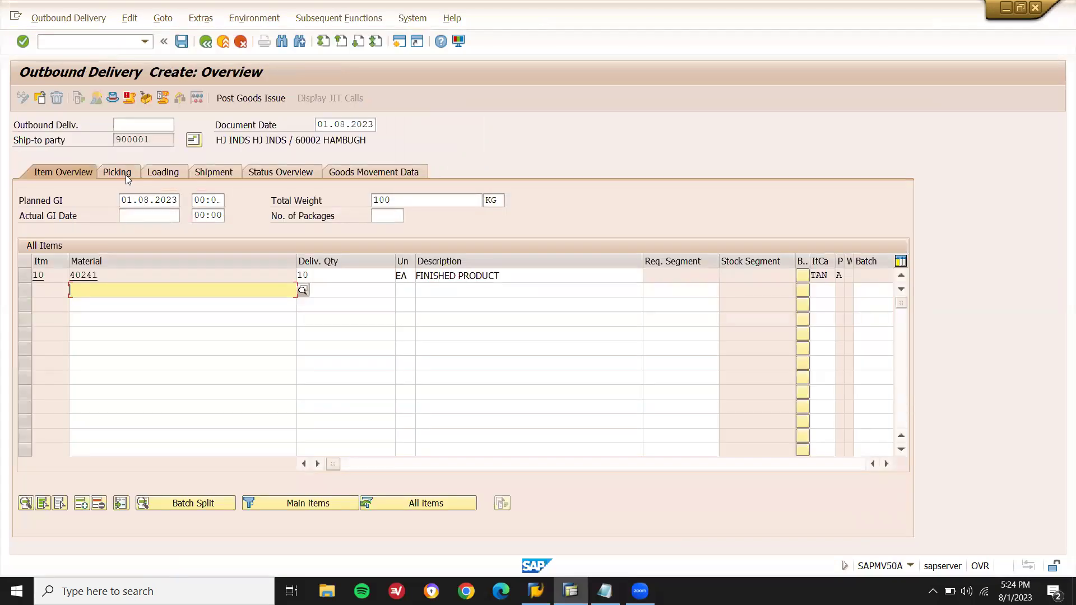
- Set the picked quantity of delivery item 10 to 10 and post the goods issue
click(127, 175)
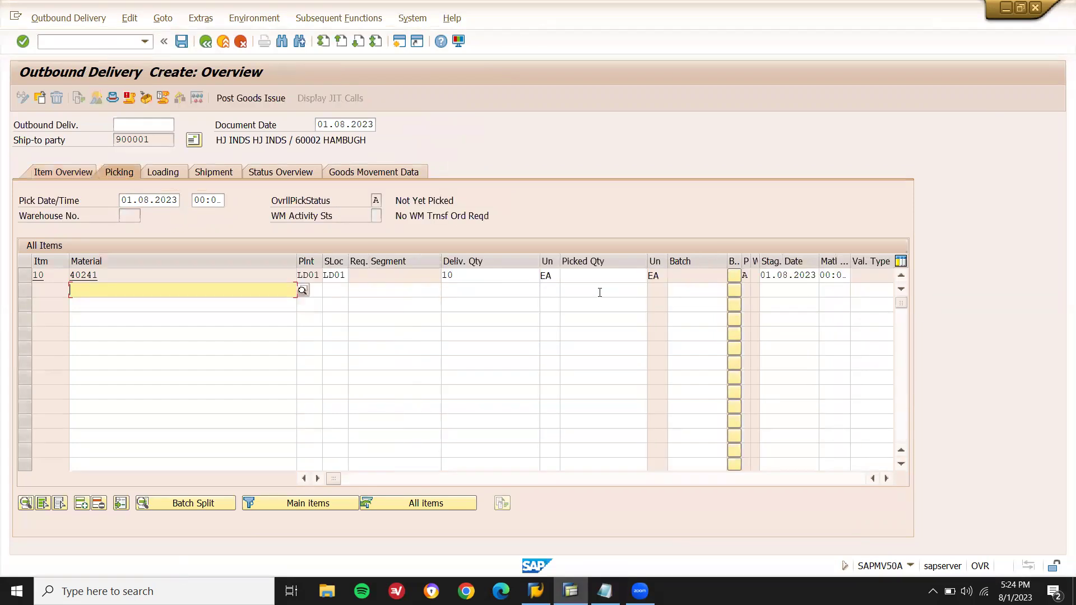
click(602, 274)
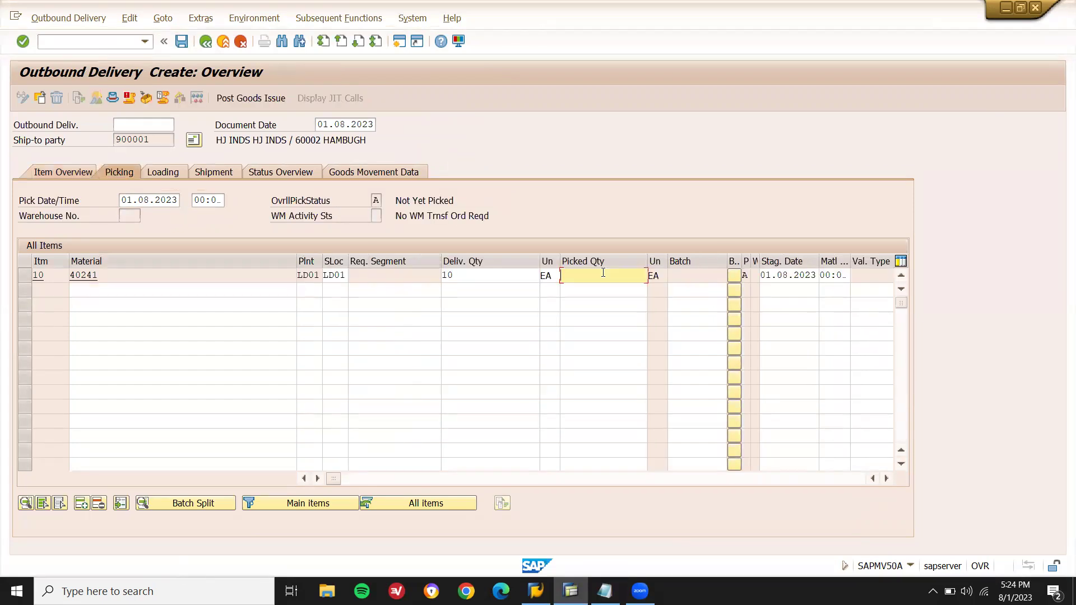
text(10)
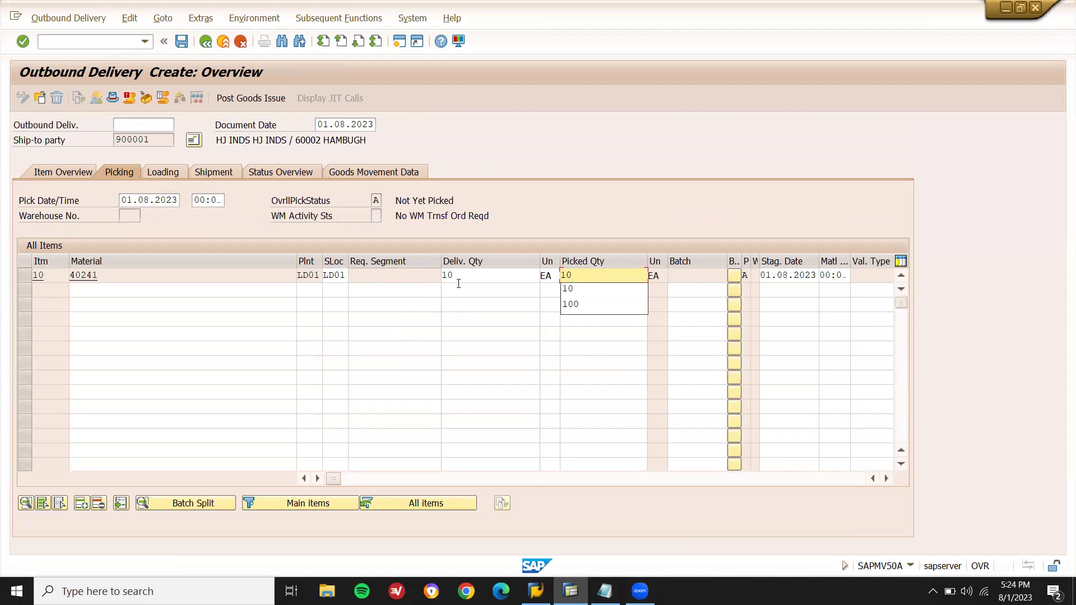
click(468, 273)
click(604, 275)
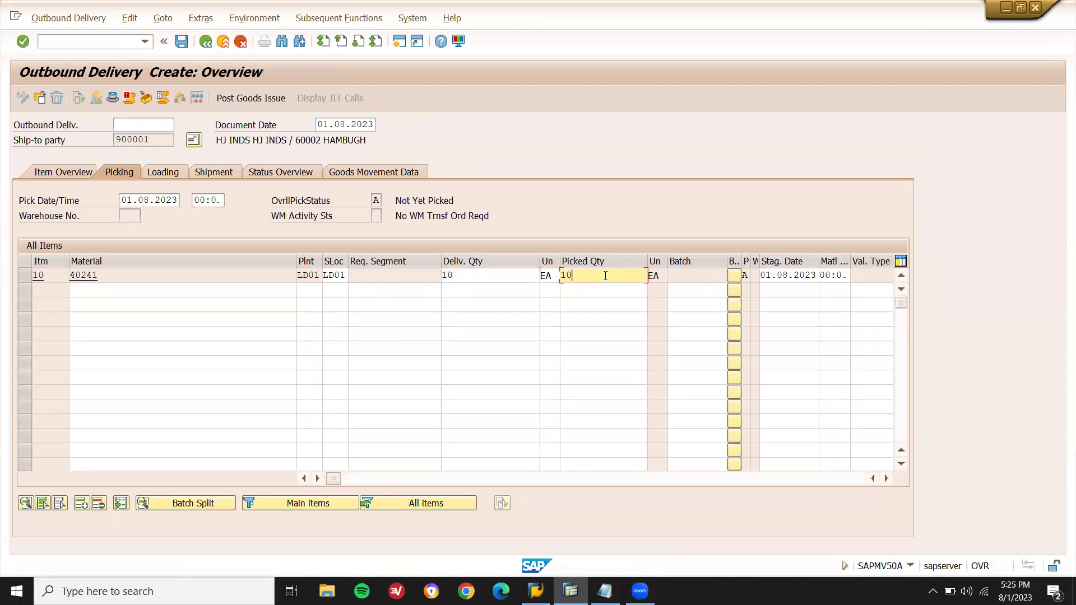
key(Return)
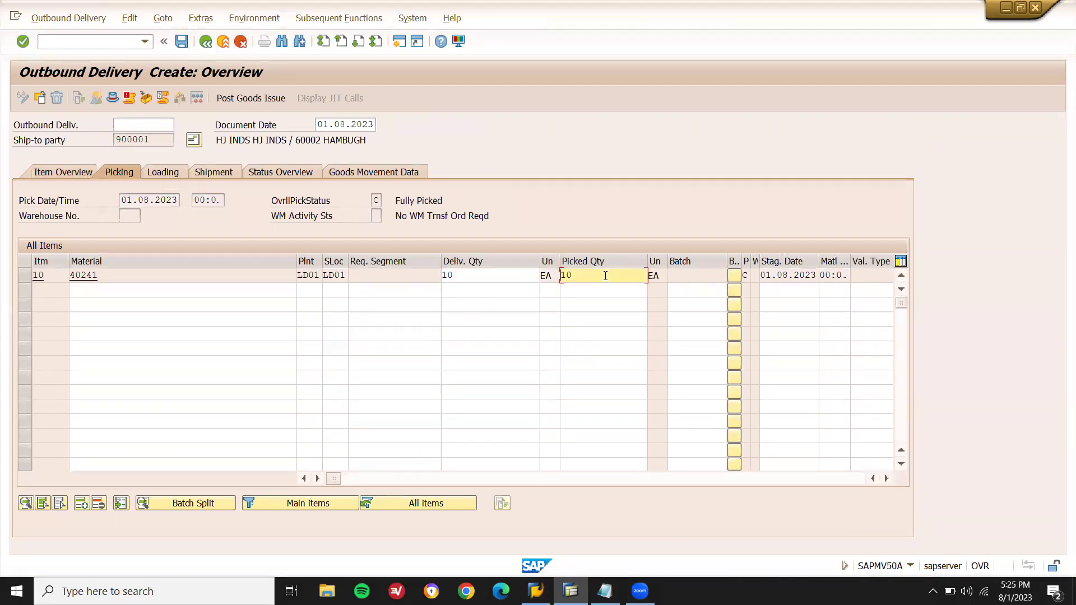
click(268, 99)
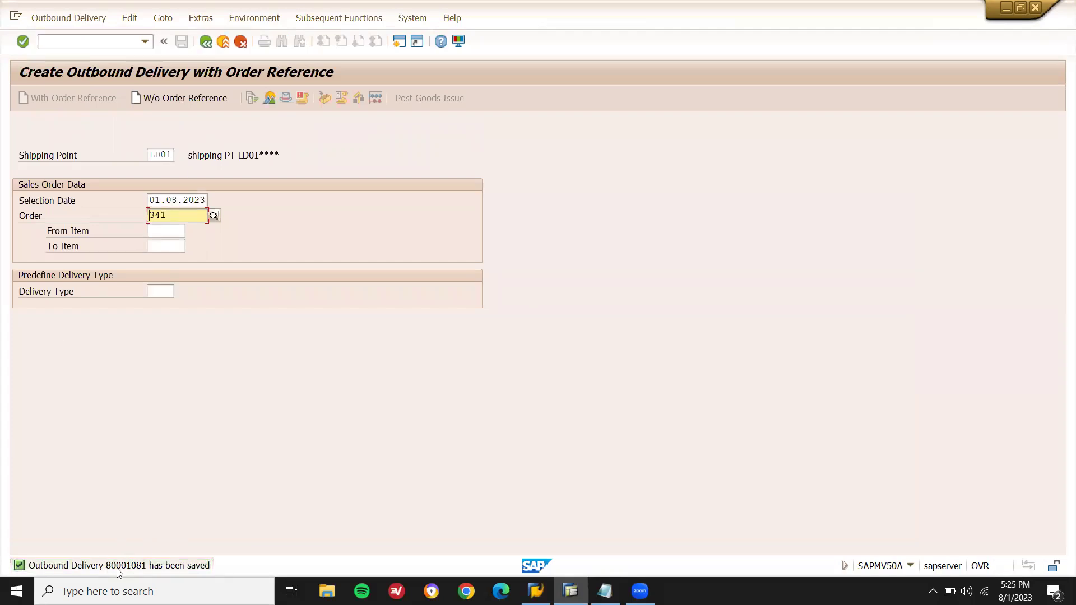
- Switch to Notepad and add the outbound delivery's number after VL01N in the process list
click(604, 591)
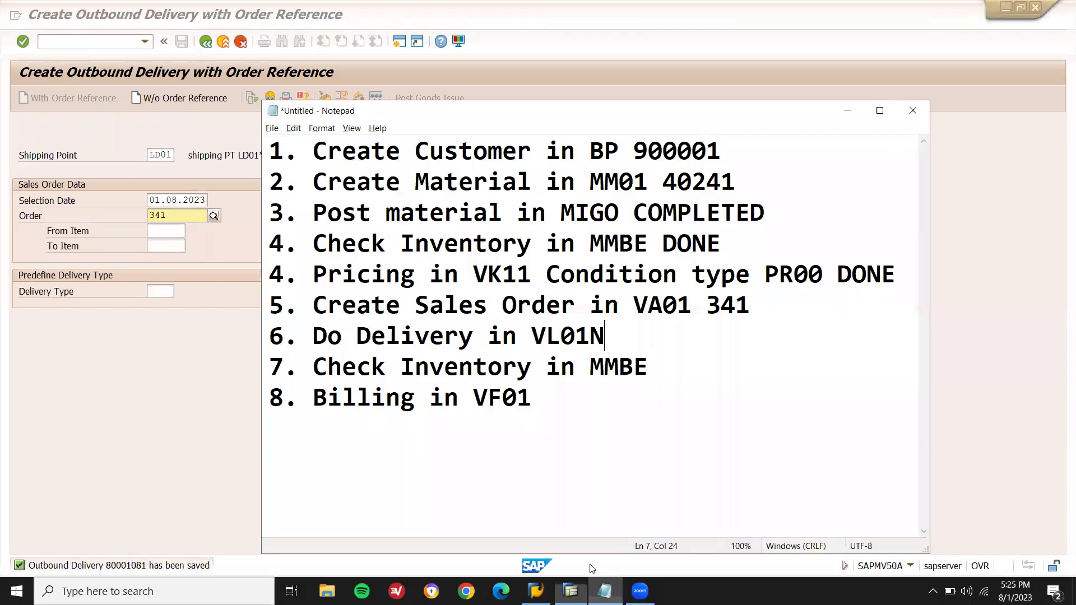
text(80001081)
key(Down)
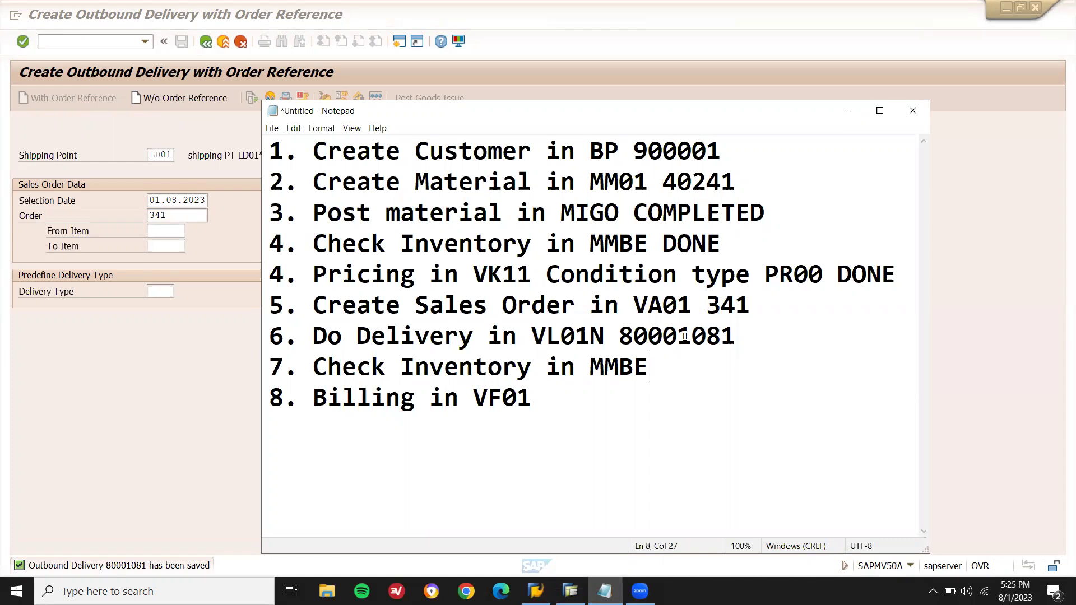
- Check the unrestricted-use stock of material 40241 in SAP transaction MMBE and return to the start screen
click(229, 48)
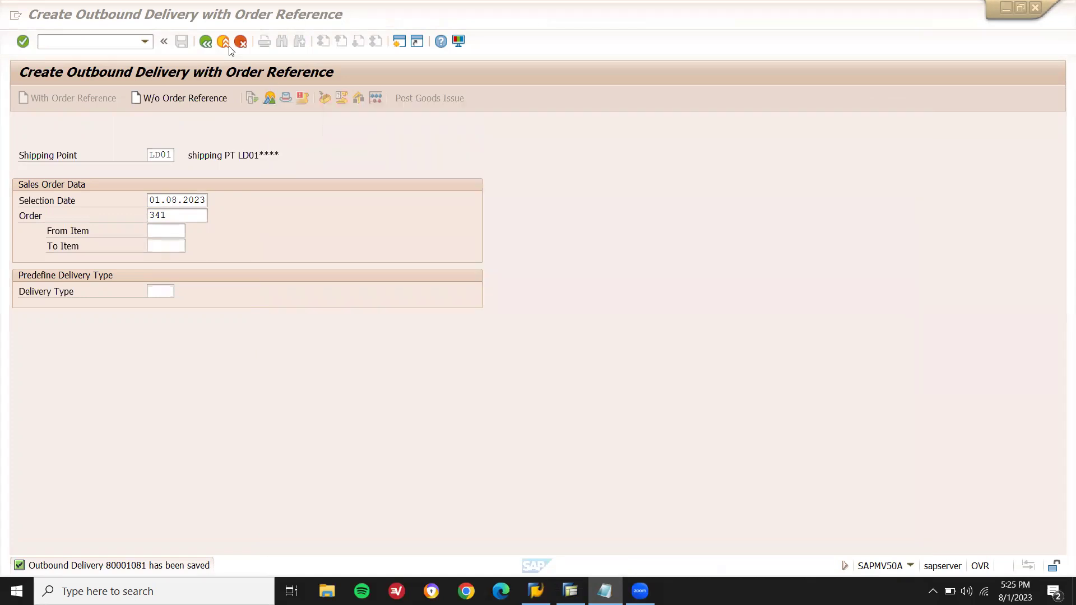
click(228, 48)
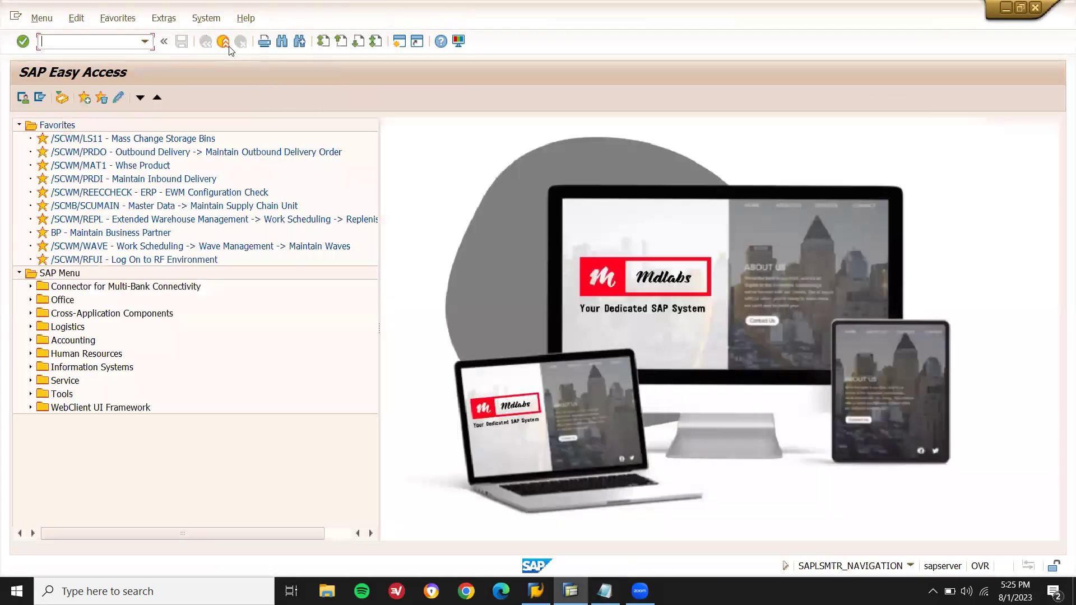
text(mmbe)
key(Return)
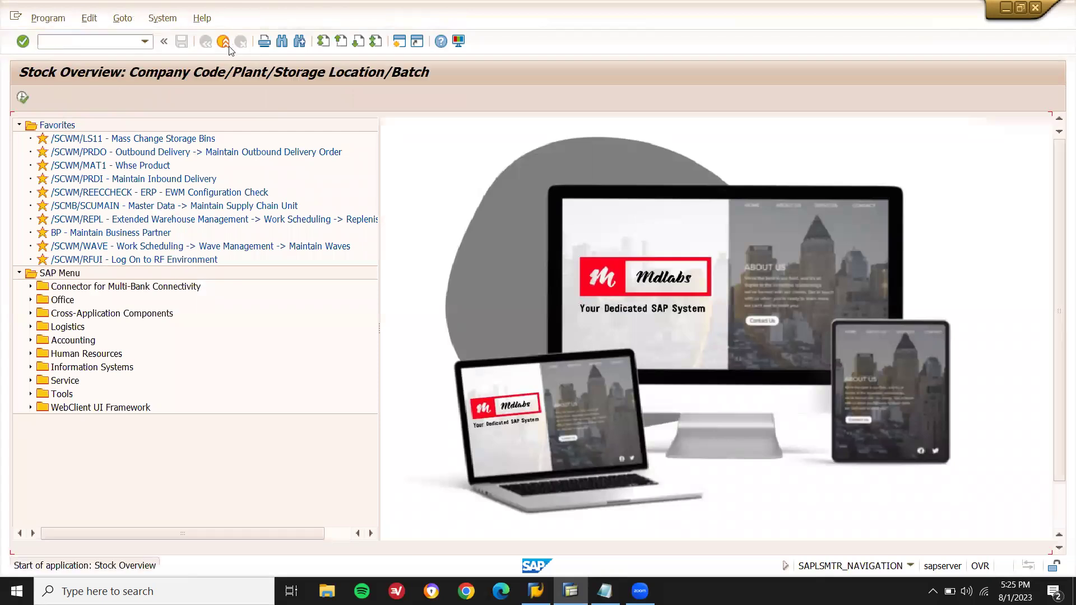
click(22, 98)
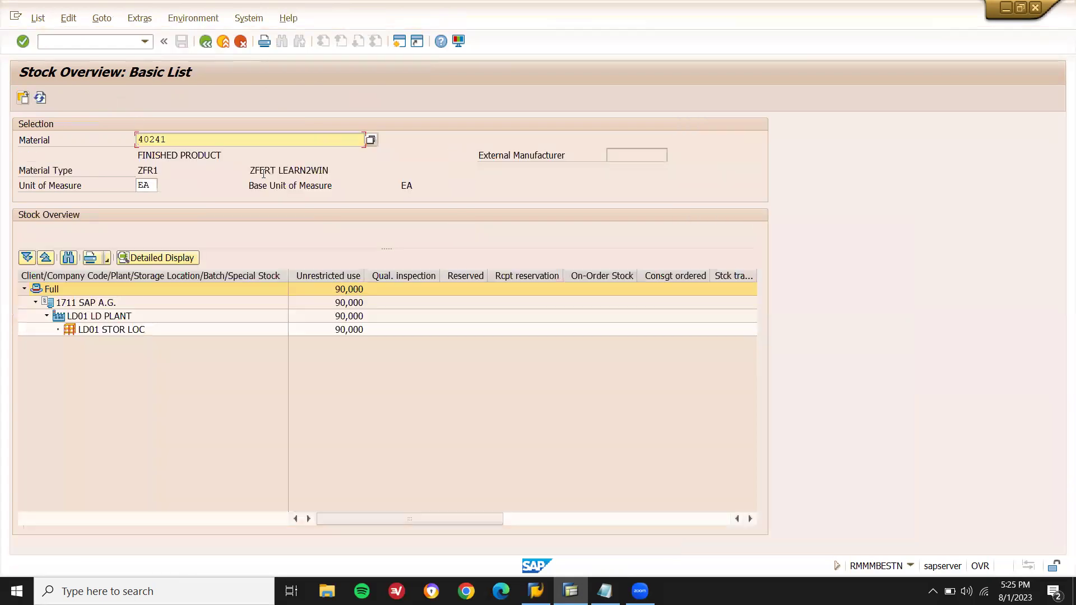
click(329, 275)
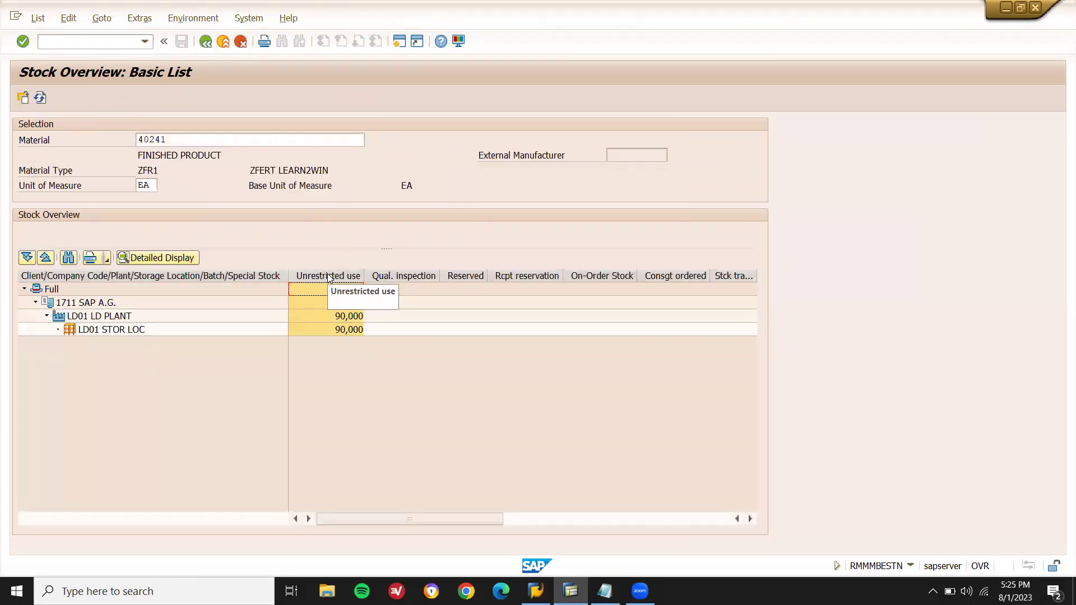
click(224, 46)
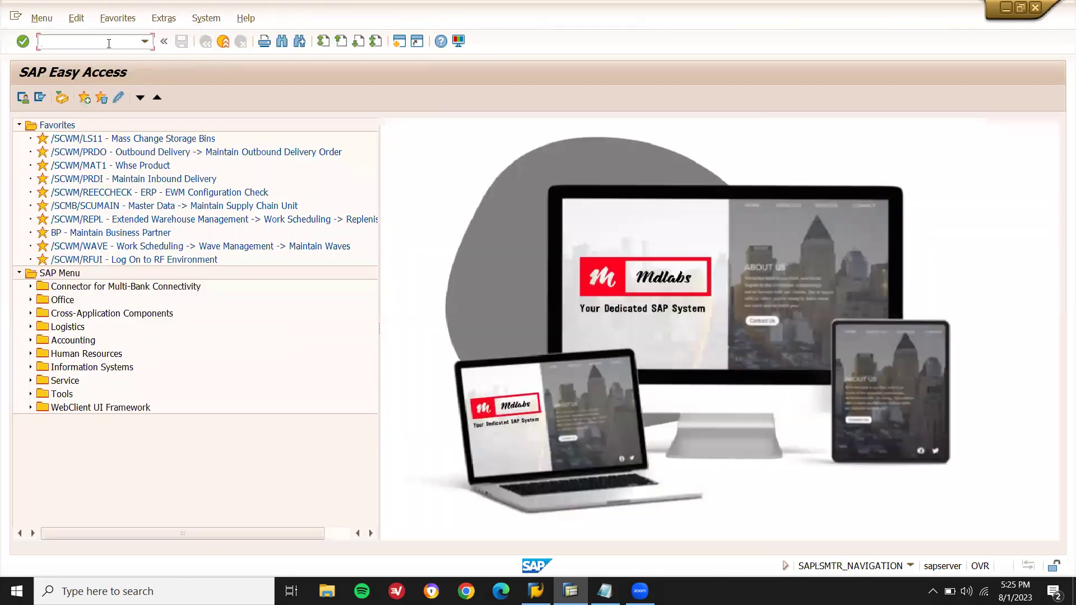
- Open transaction VF01 and create an invoice for the delivery, checking its document number against the Notepad list
text(VF01)
key(Return)
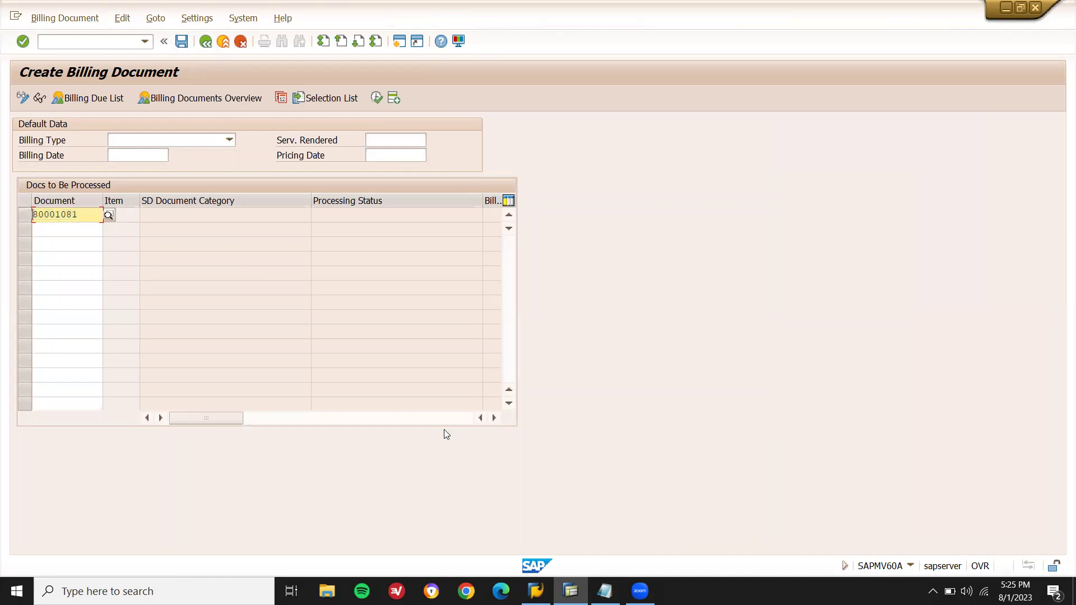
click(604, 591)
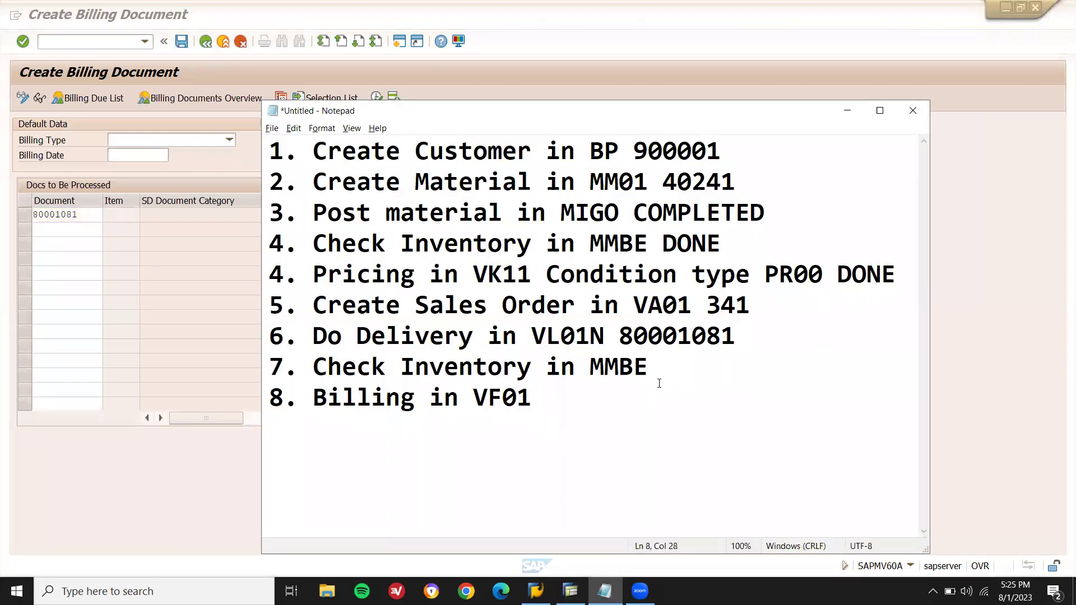
double_click(660, 347)
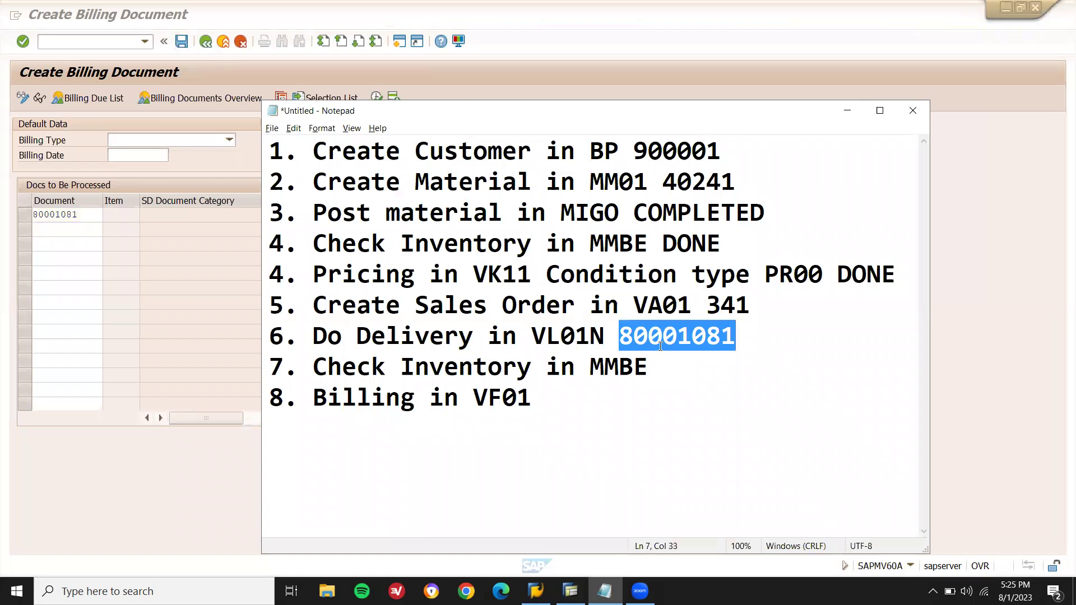
click(558, 407)
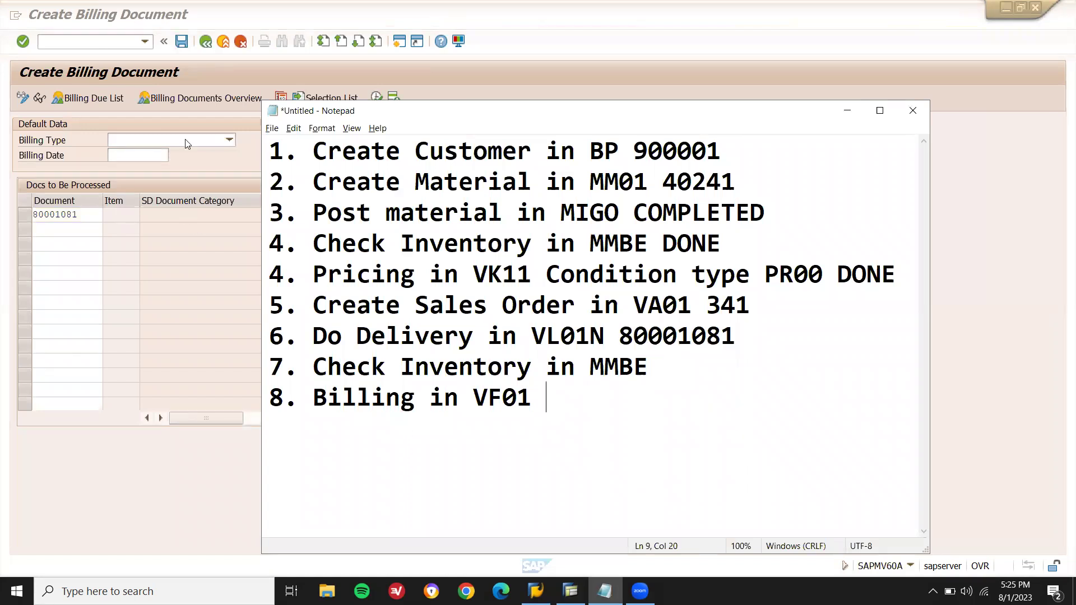
click(195, 61)
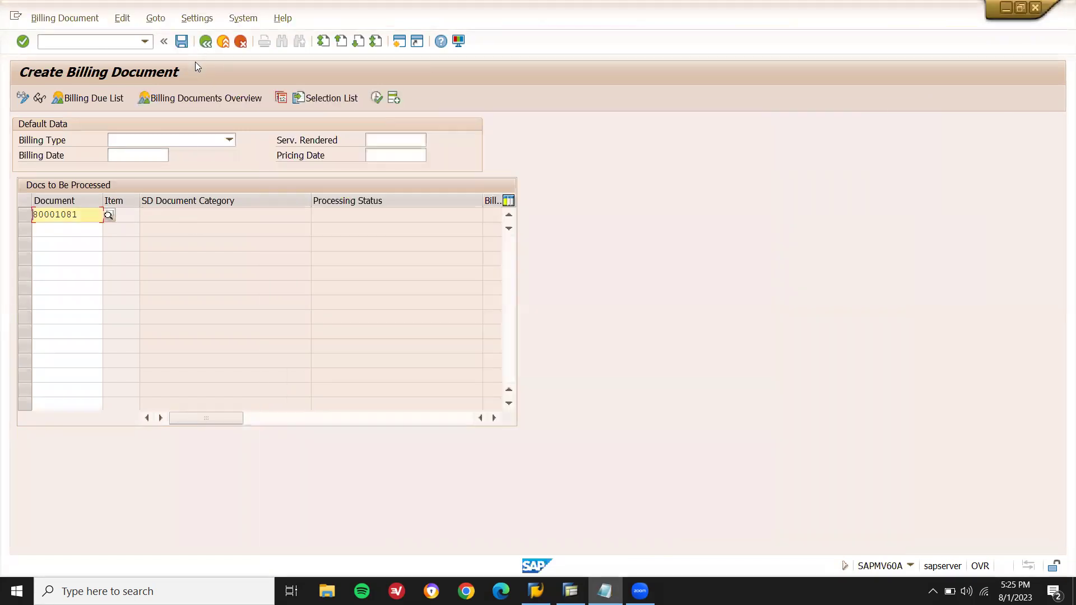
key(Return)
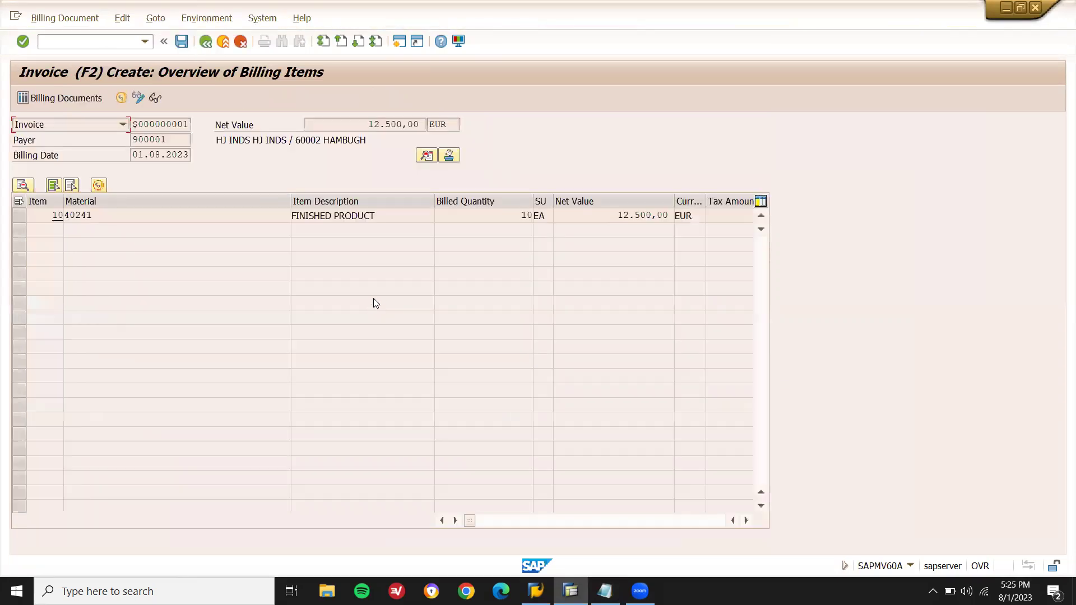
- Review the net value of the invoice item, save the invoice and leave the billing transaction
drag(578, 212, 678, 216)
click(182, 43)
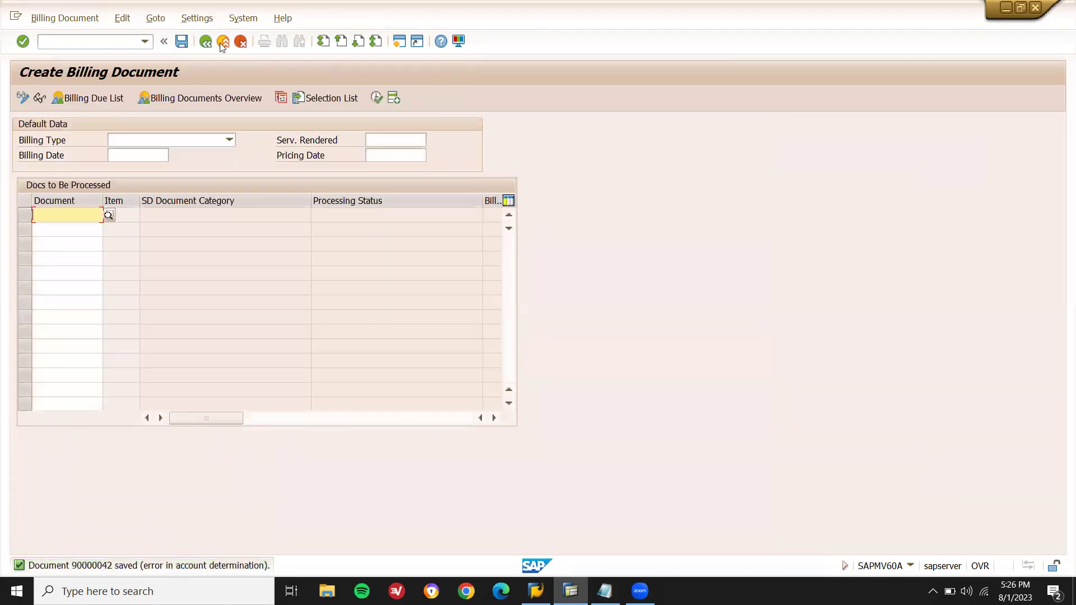
click(223, 43)
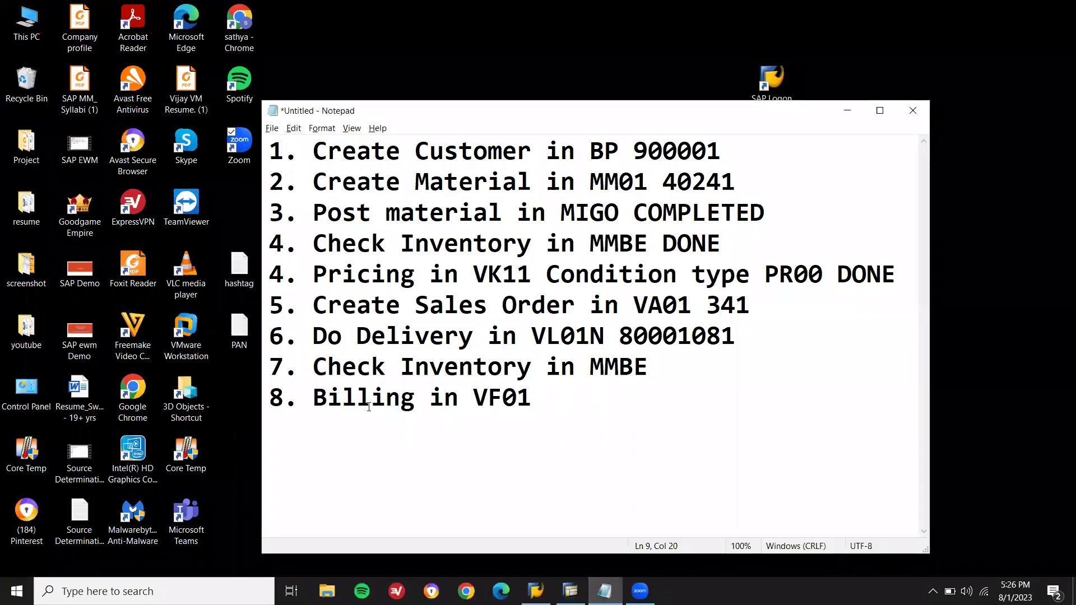
click(571, 590)
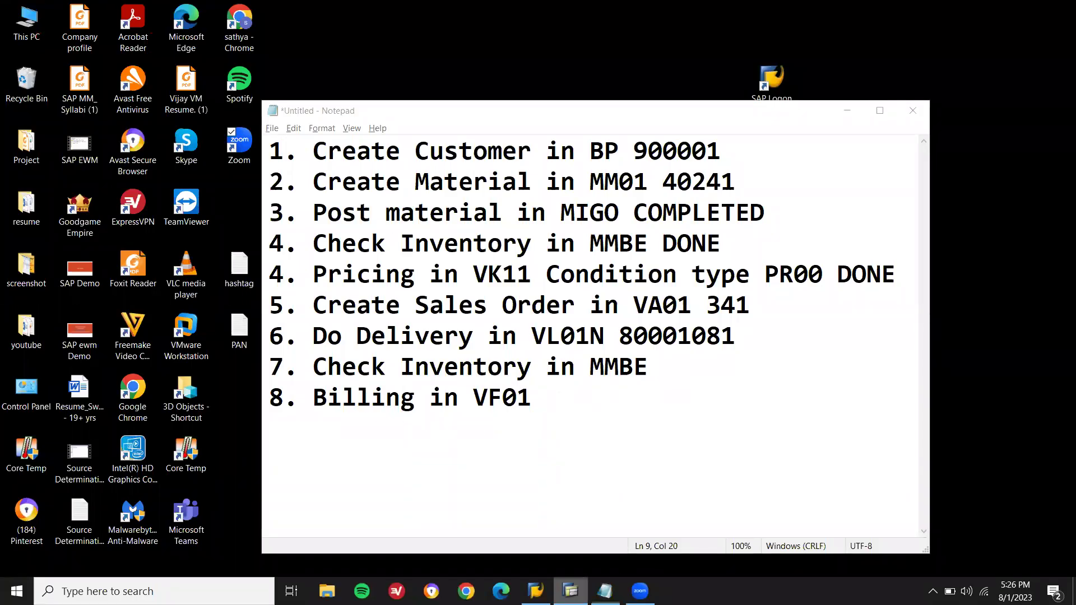